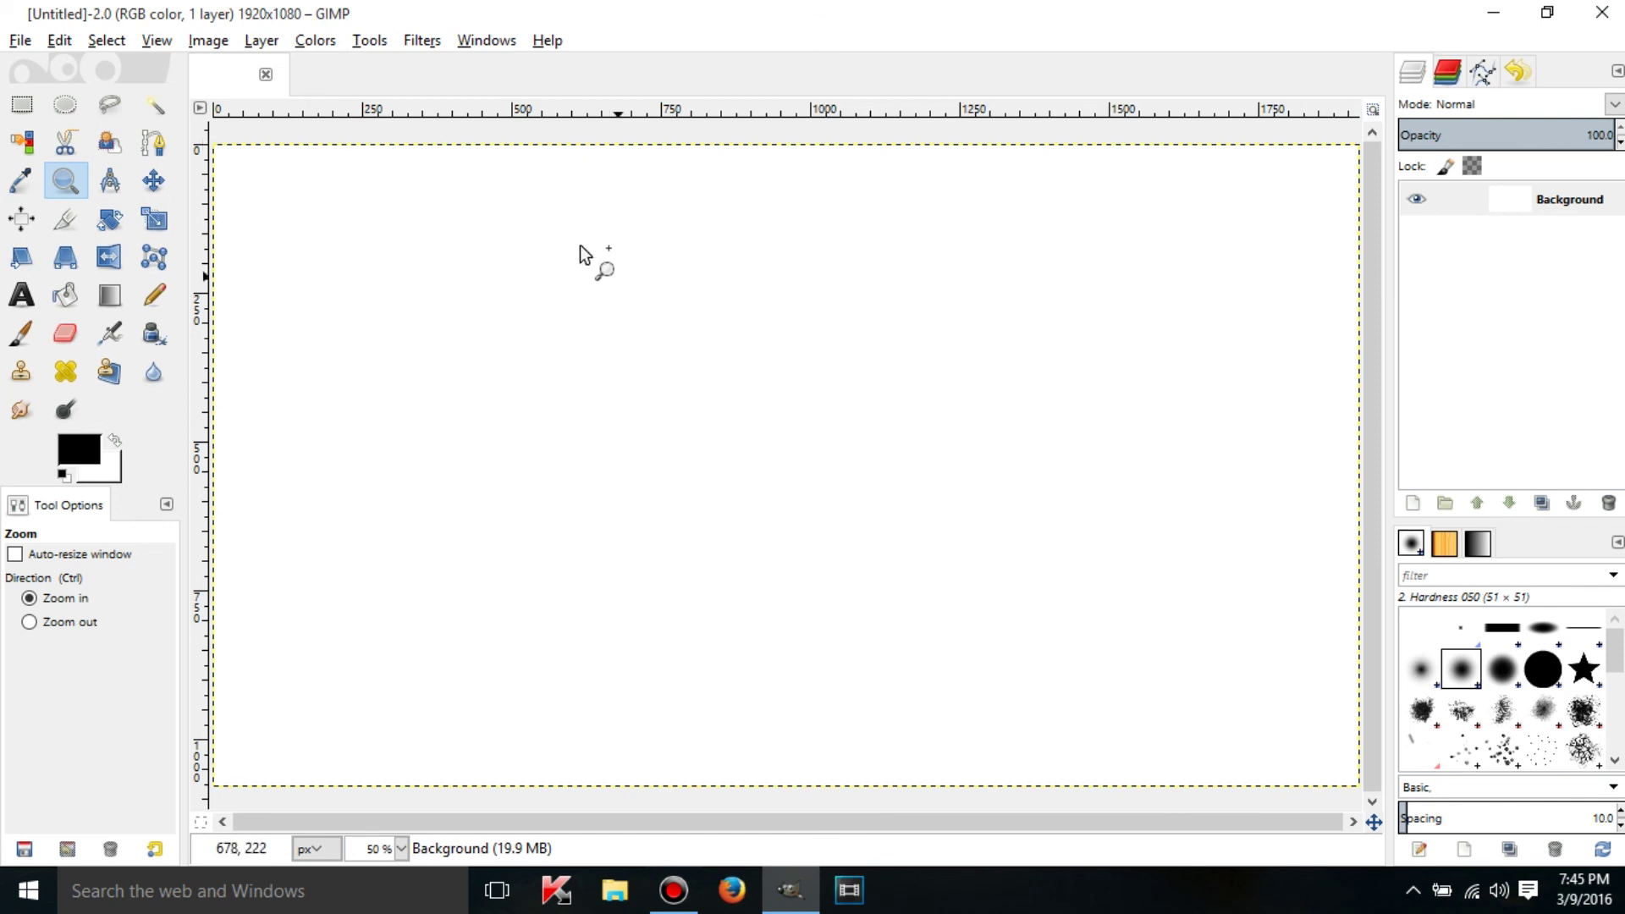
Step: Select the Paintbrush tool, size 20, over the blank 1920x1080 canvas
left_click(21, 336)
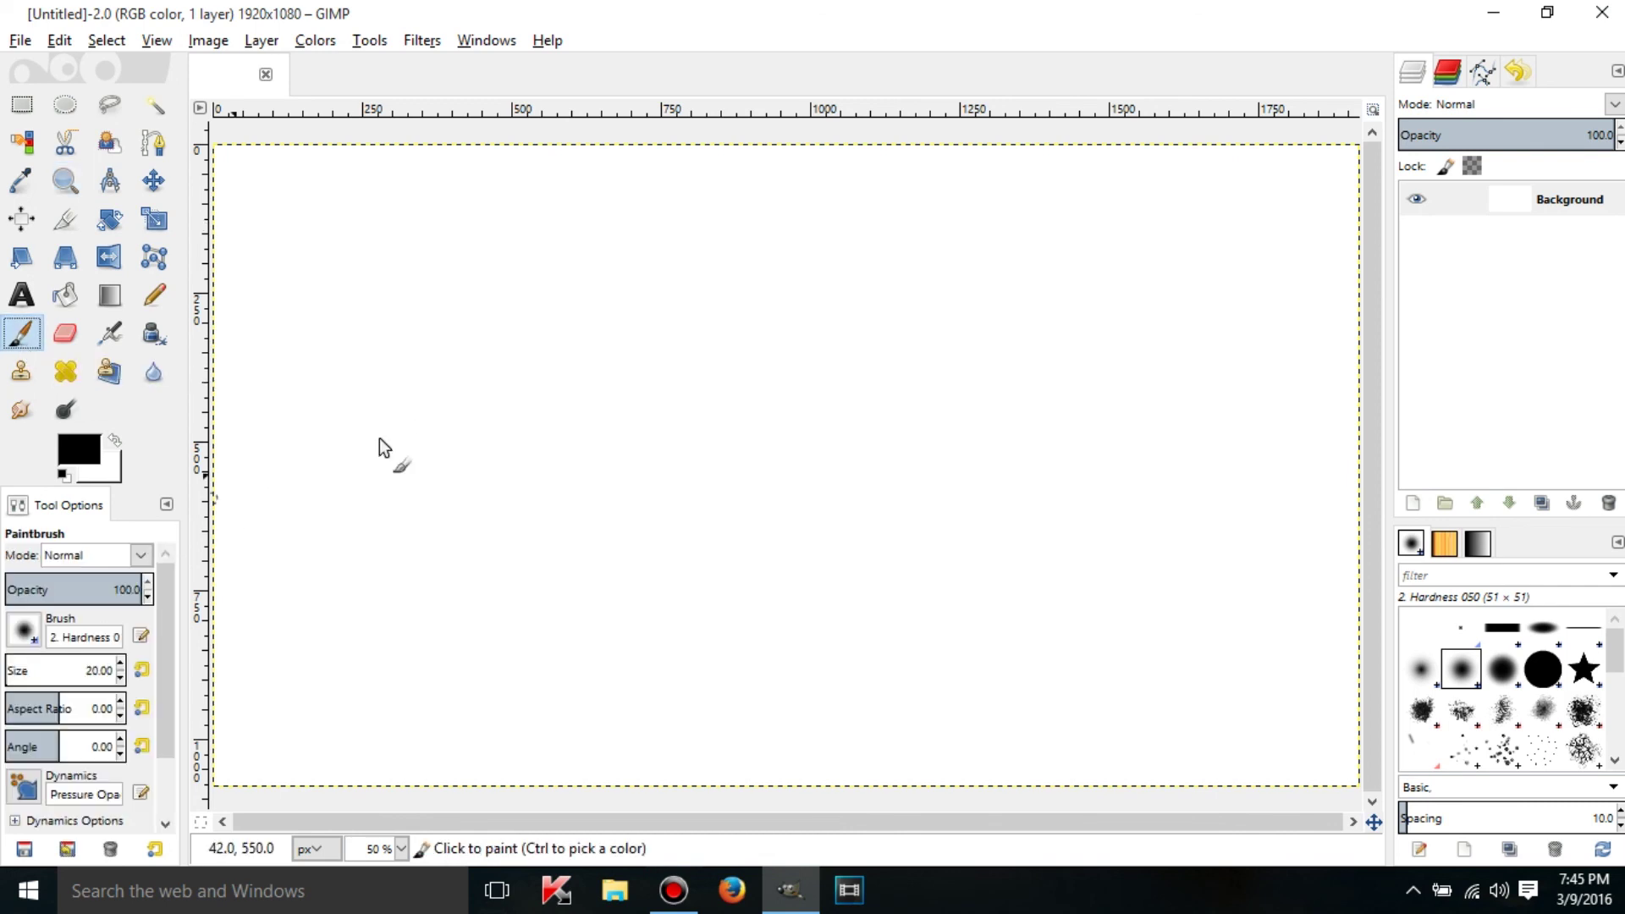
Step: Paint a black dab and a thick black zigzag across the upper-left canvas with the Hardness 050 brush
left_click(500, 313)
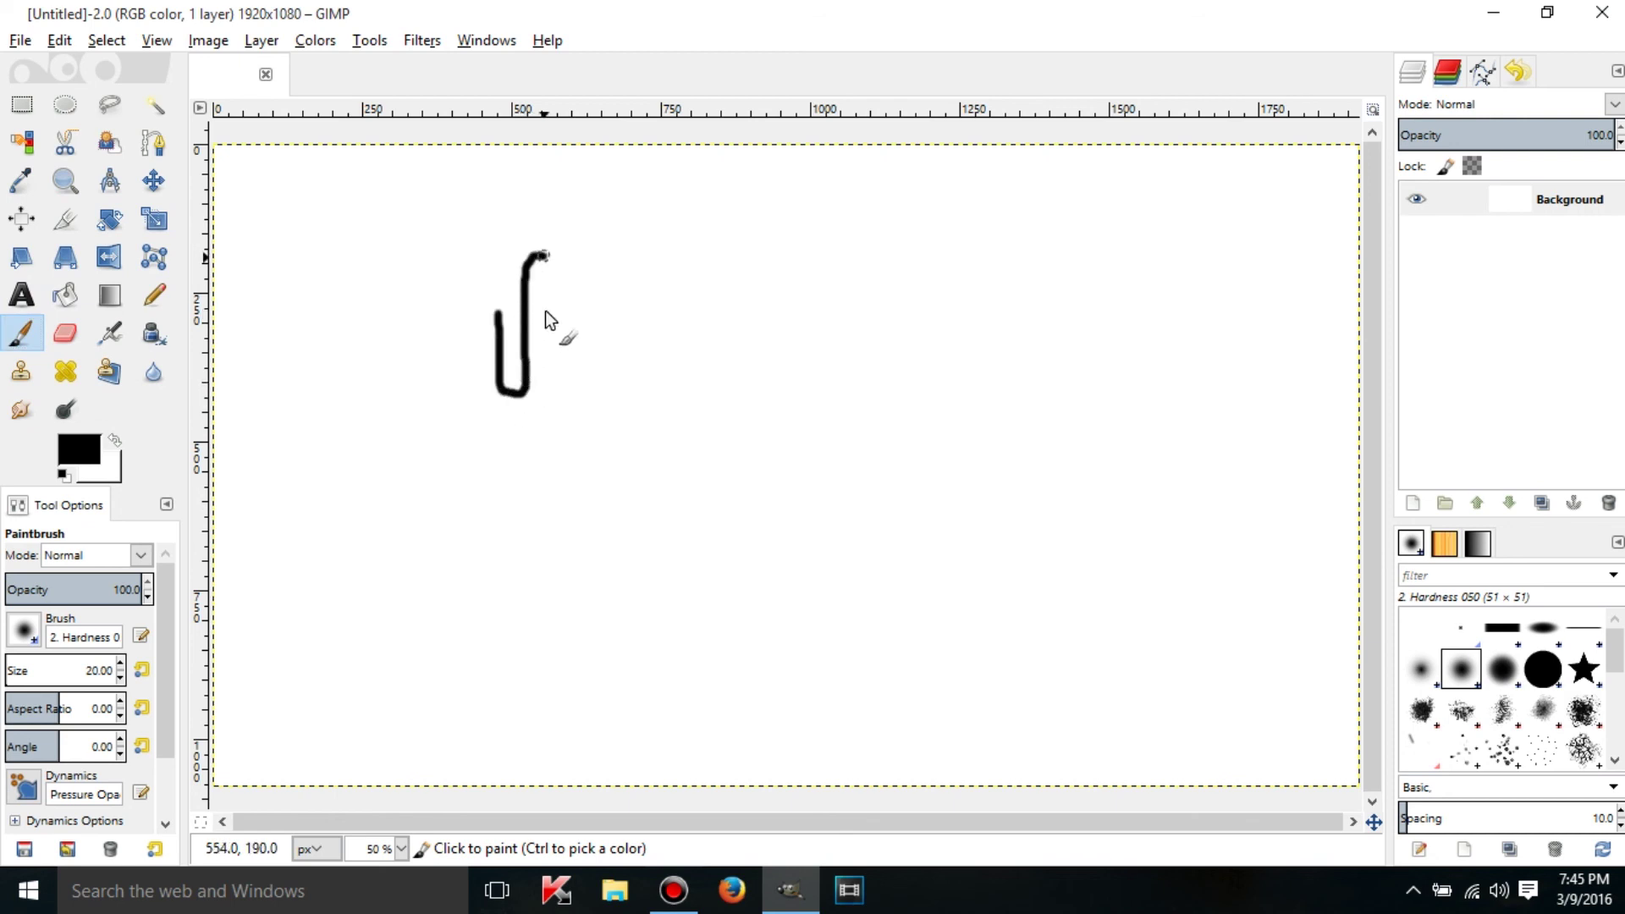
mouse_move(579, 348)
left_mouse_down()
mouse_move(645, 418)
mouse_move(742, 403)
mouse_move(724, 447)
left_mouse_up()
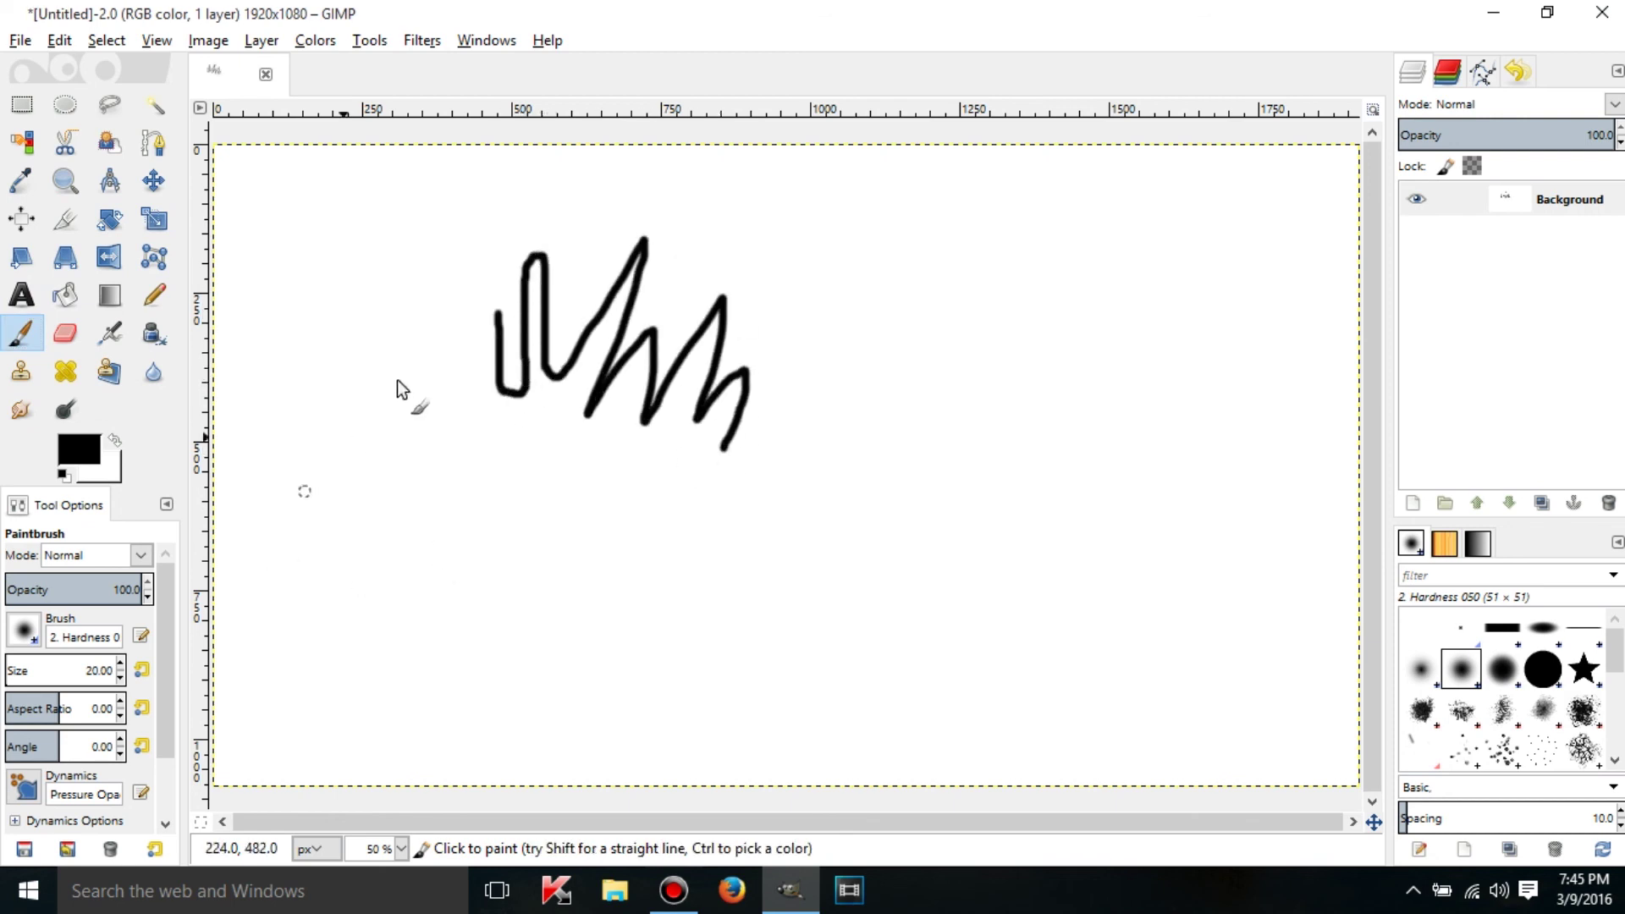
left_click(24, 631)
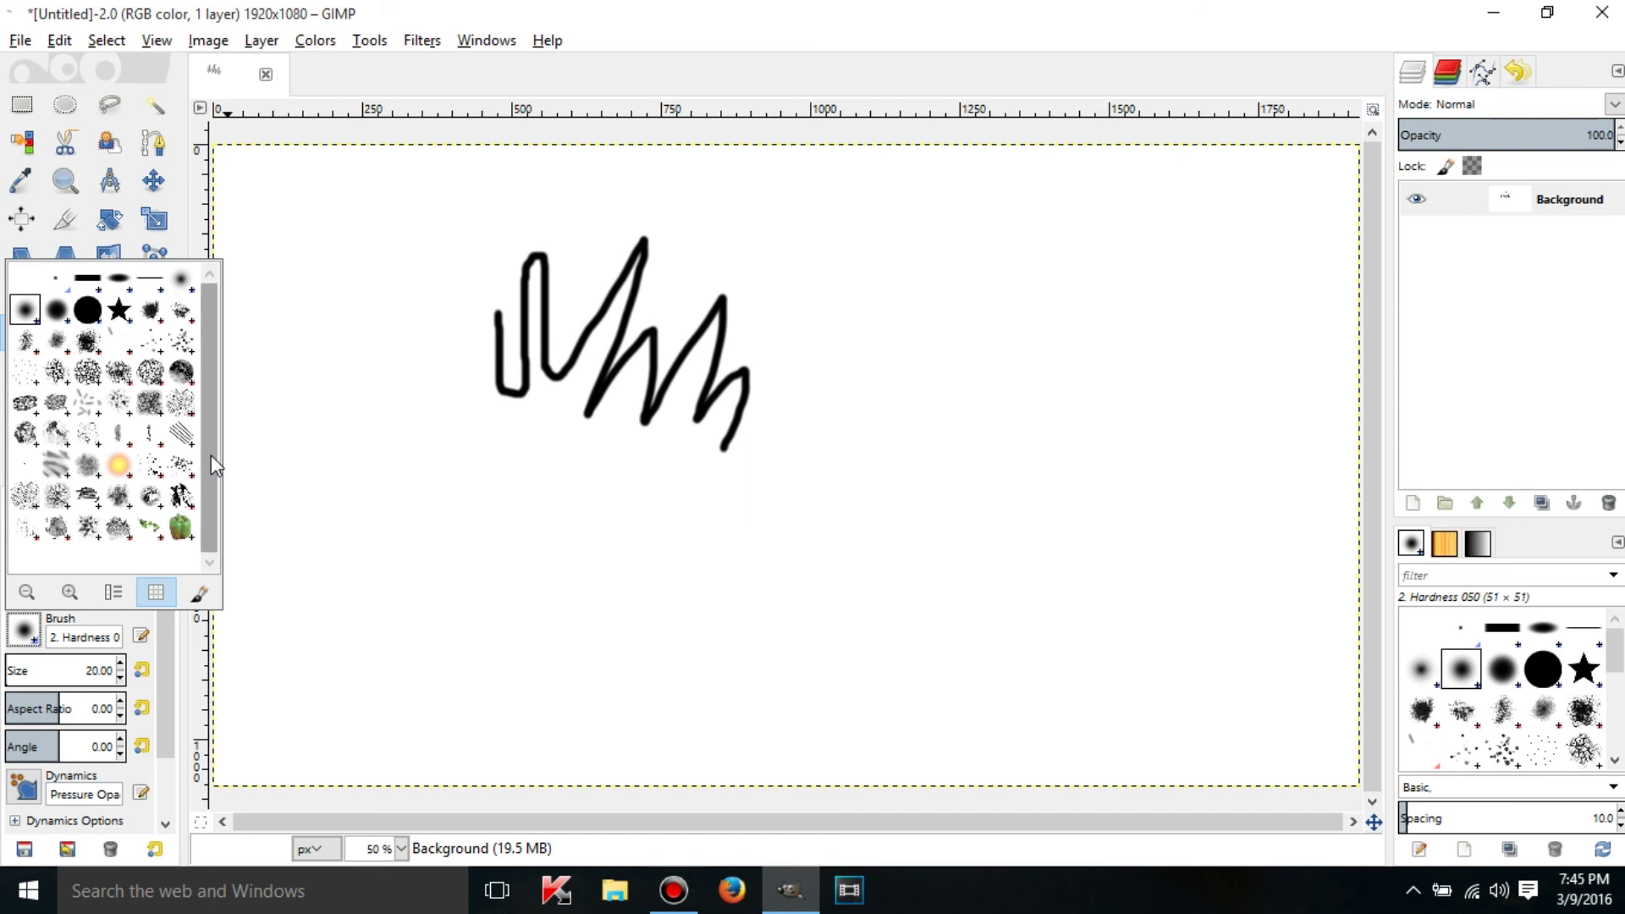
Step: Paint two short black vertical marks left of the zigzag using the Hardness 075 and Hardness 100 brushes
left_click(58, 311)
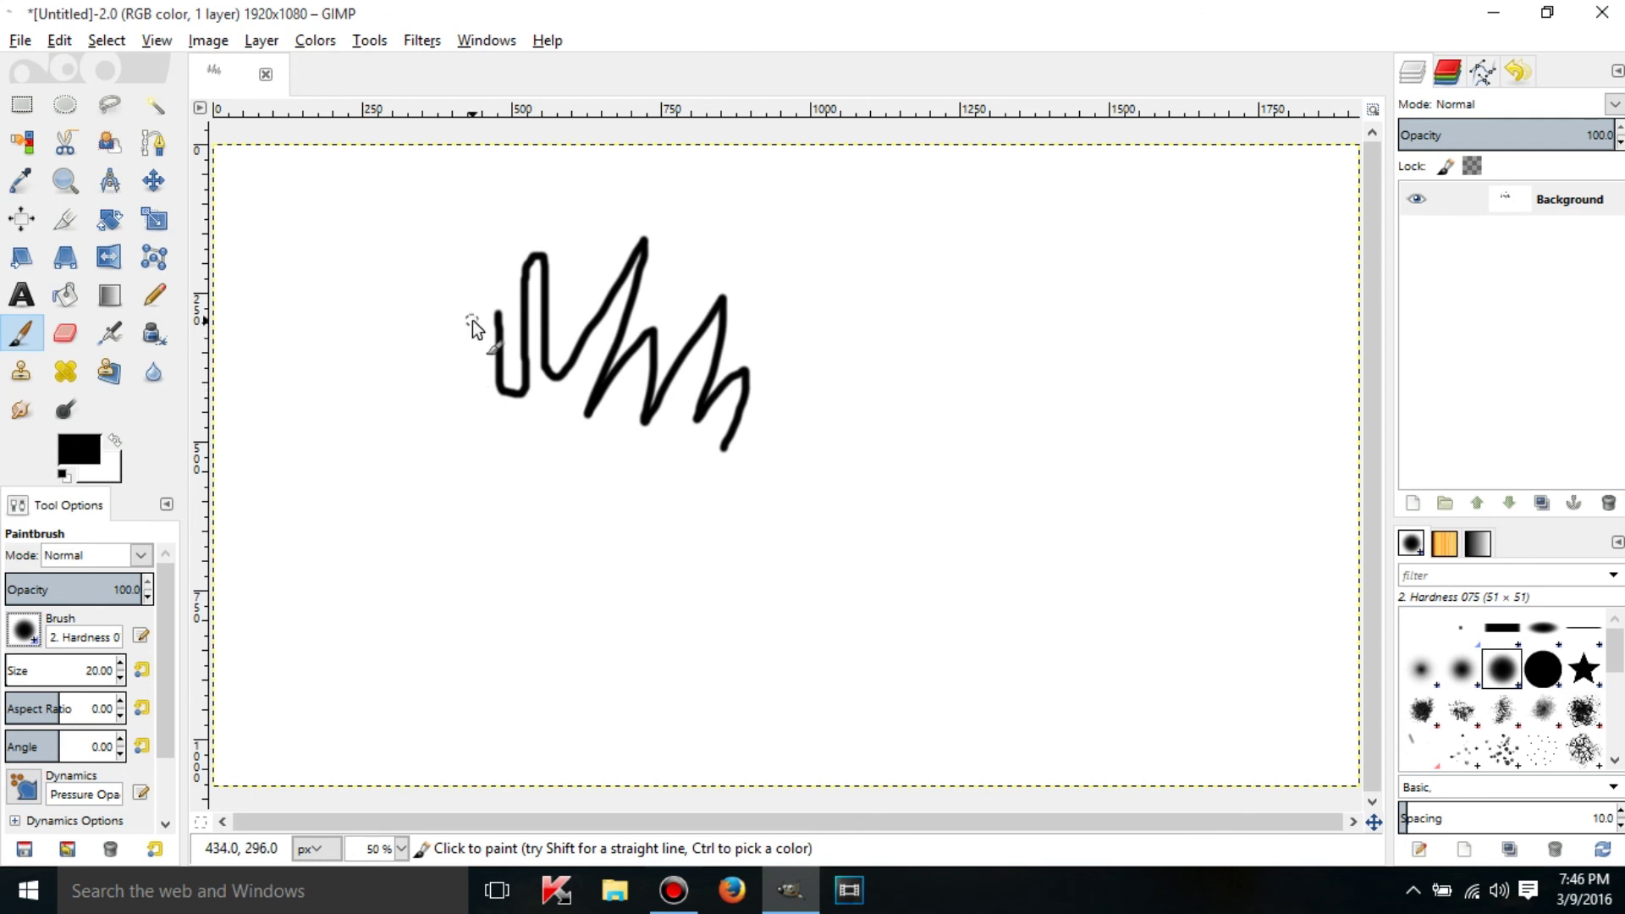
left_click_drag(472, 320, 474, 421)
left_click(24, 629)
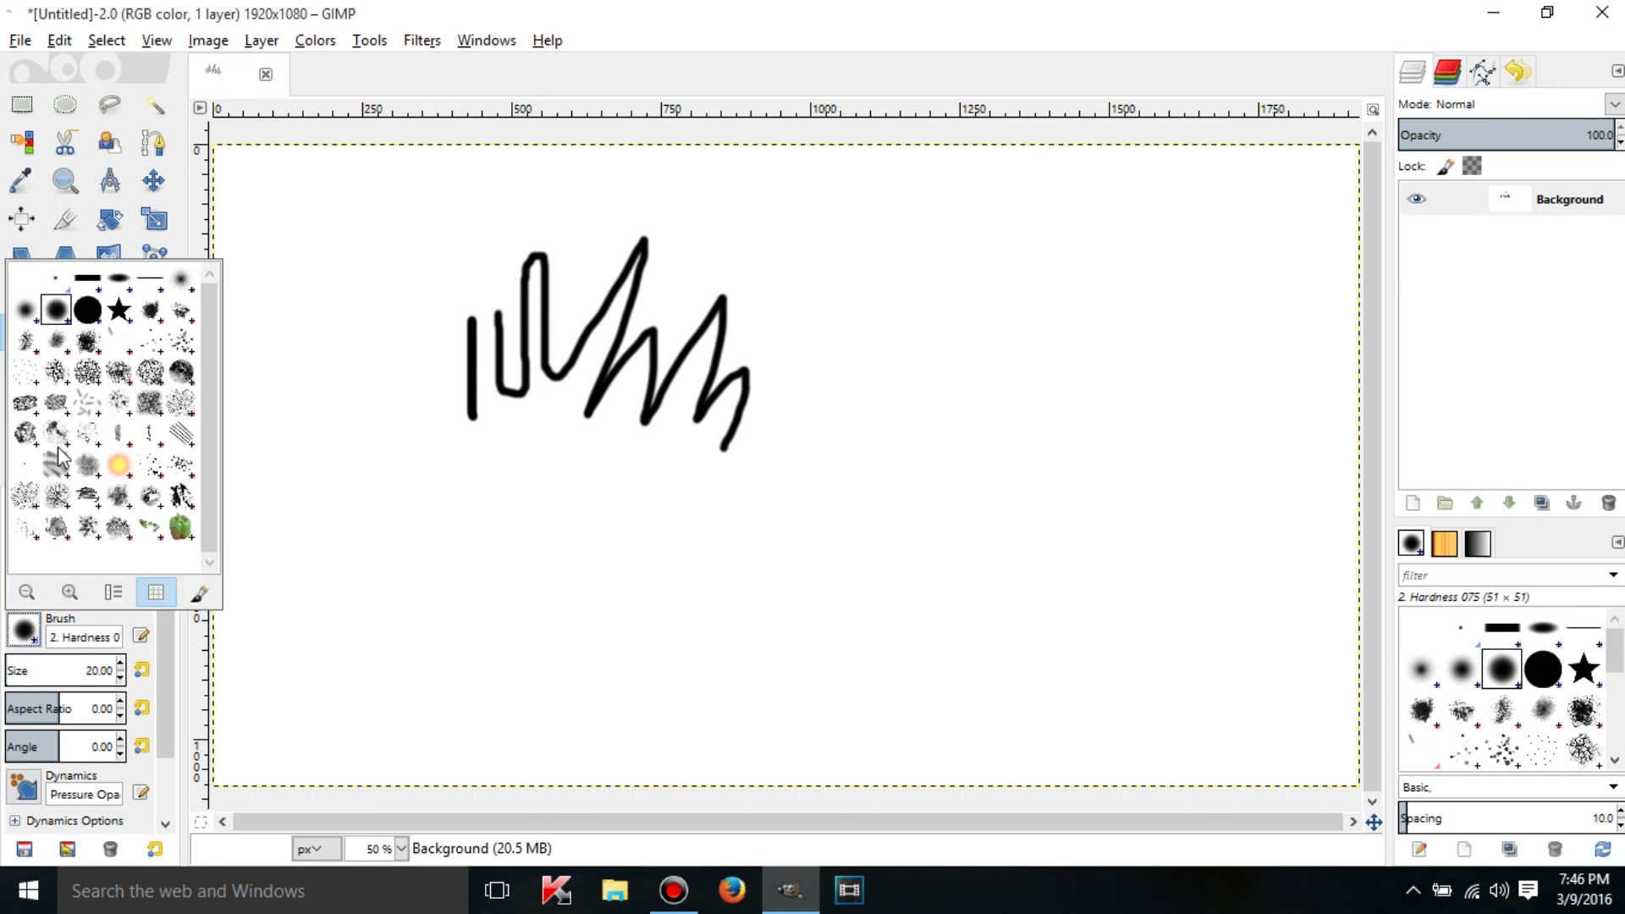
double_click(87, 309)
left_click(445, 319)
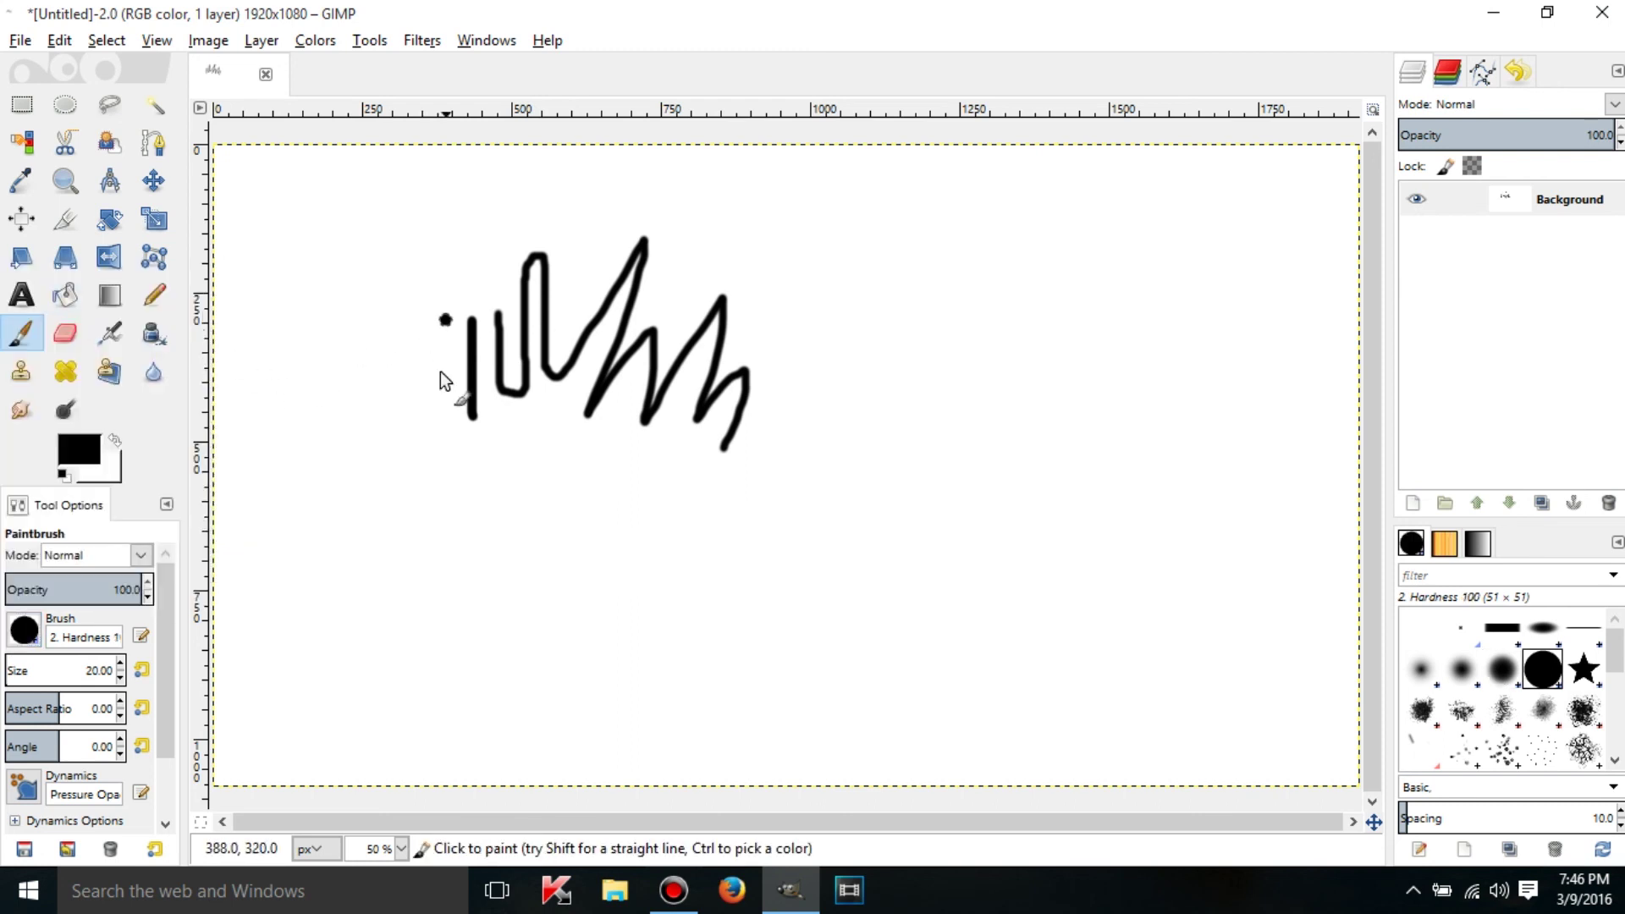
Step: With the green Pepper brush, paint a small vertical trail, then a long size-61 pepper stroke below
left_click(24, 630)
double_click(180, 527)
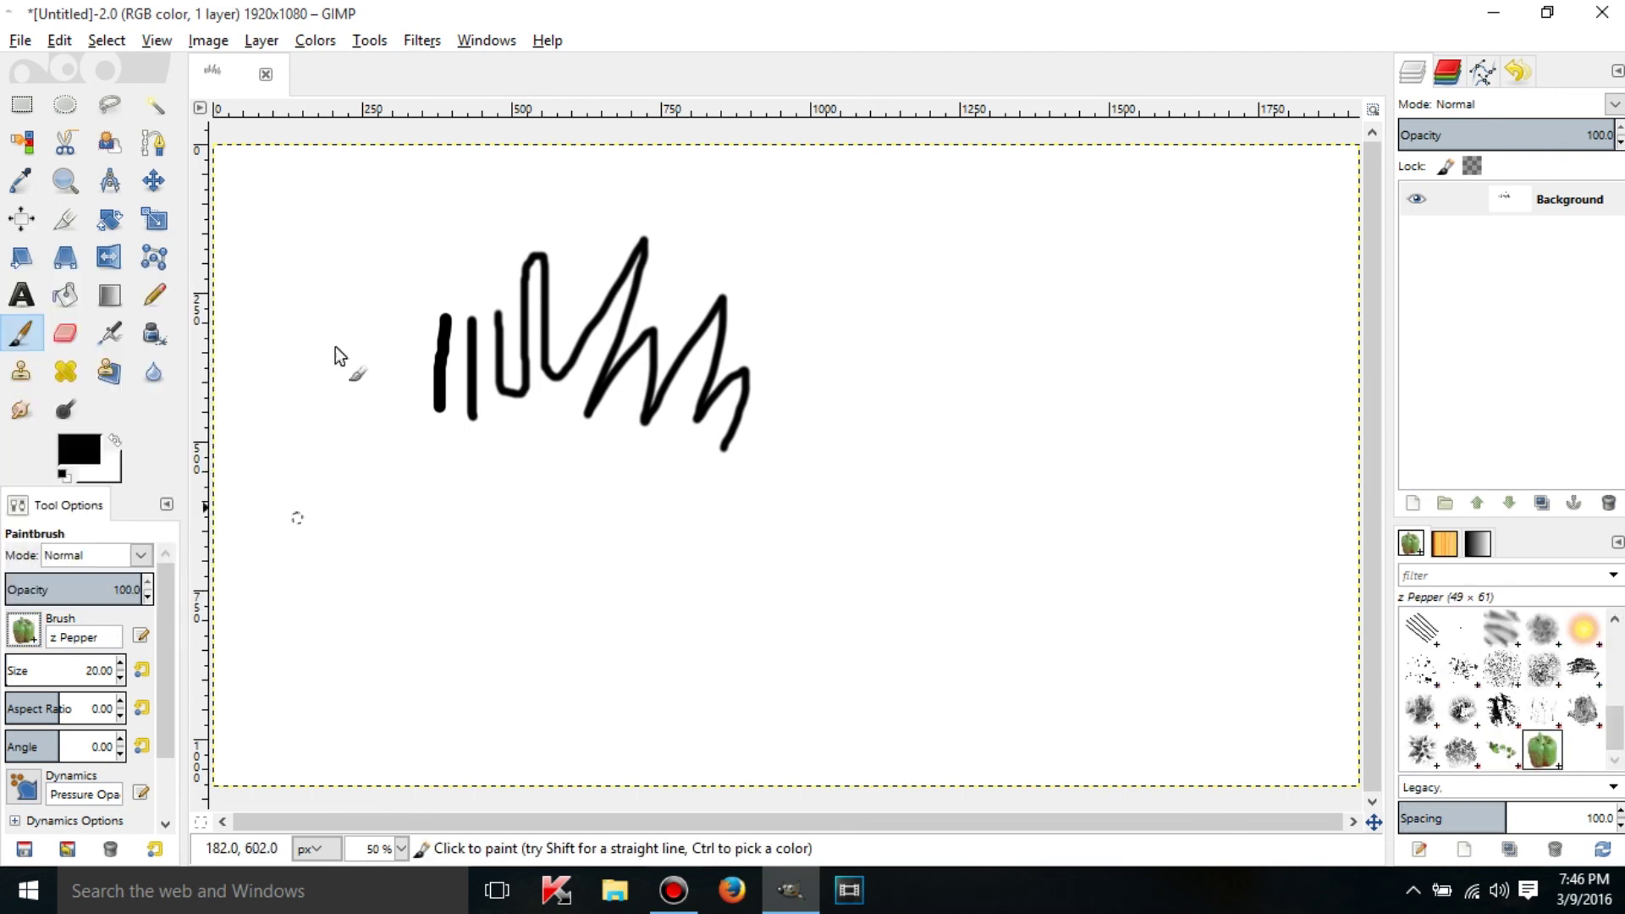
left_click_drag(412, 308, 399, 416)
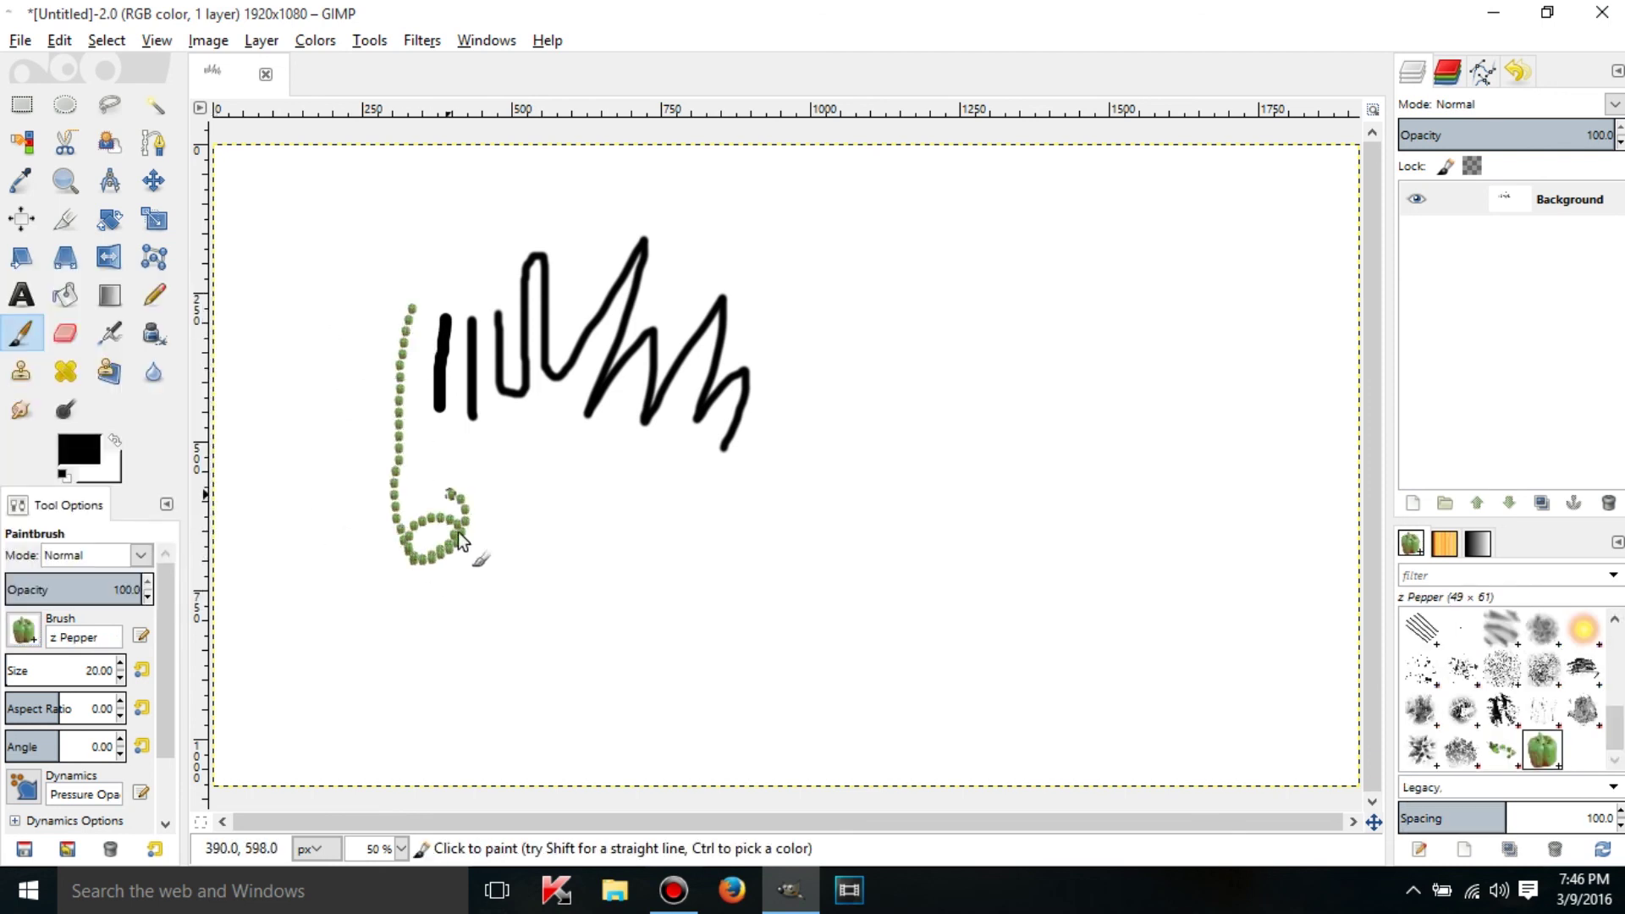
left_click_drag(459, 532, 457, 508)
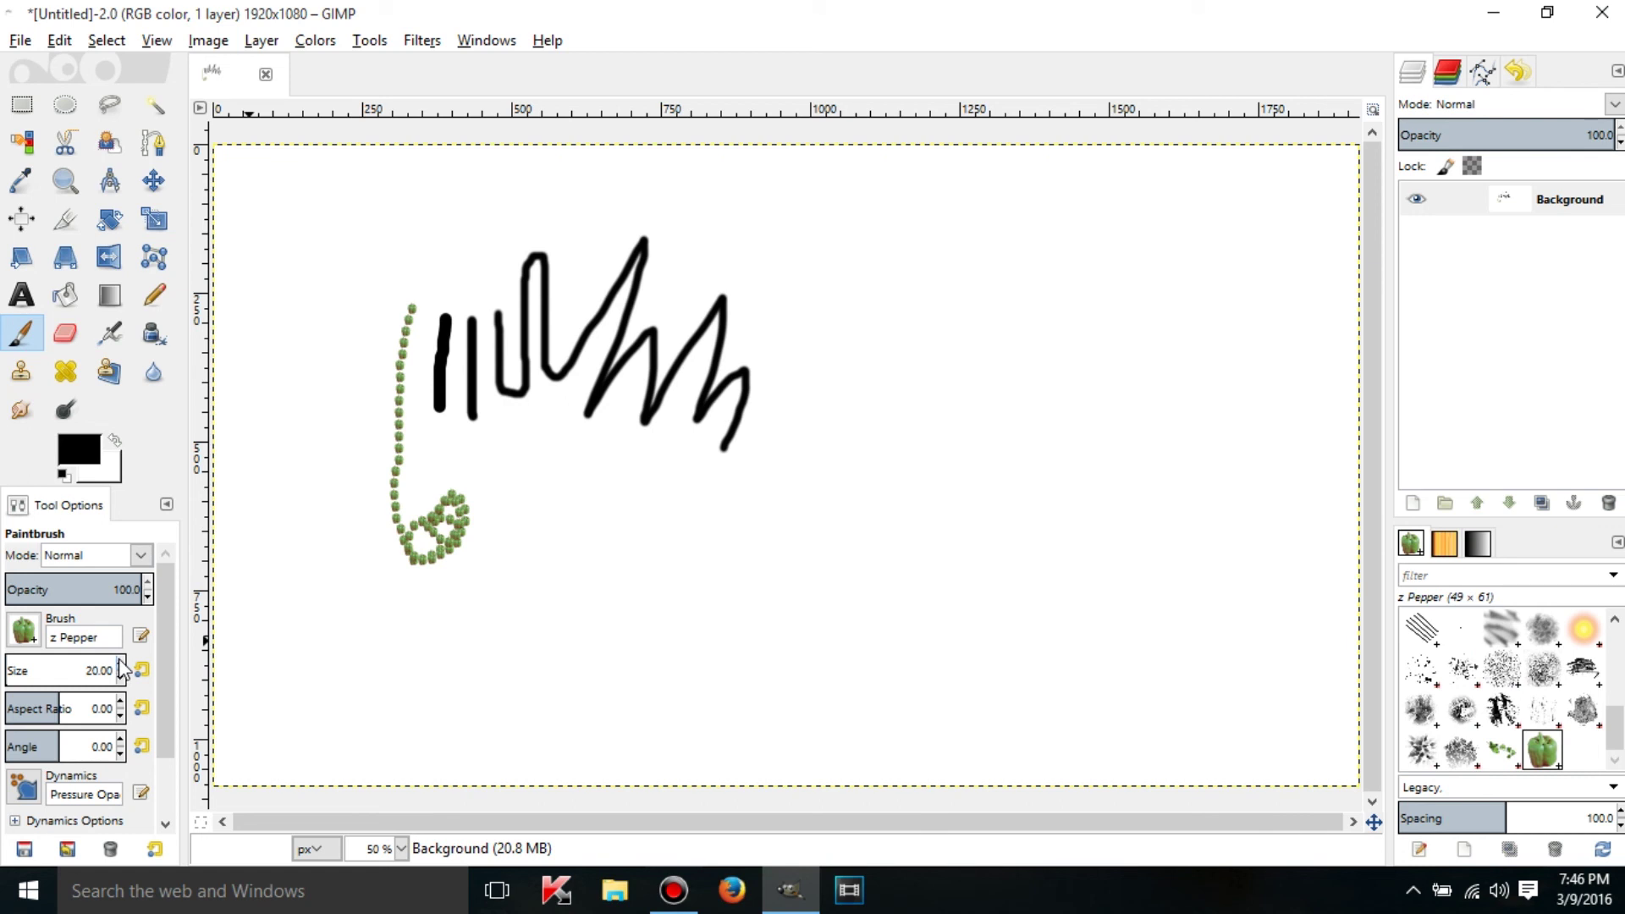
left_click(141, 669)
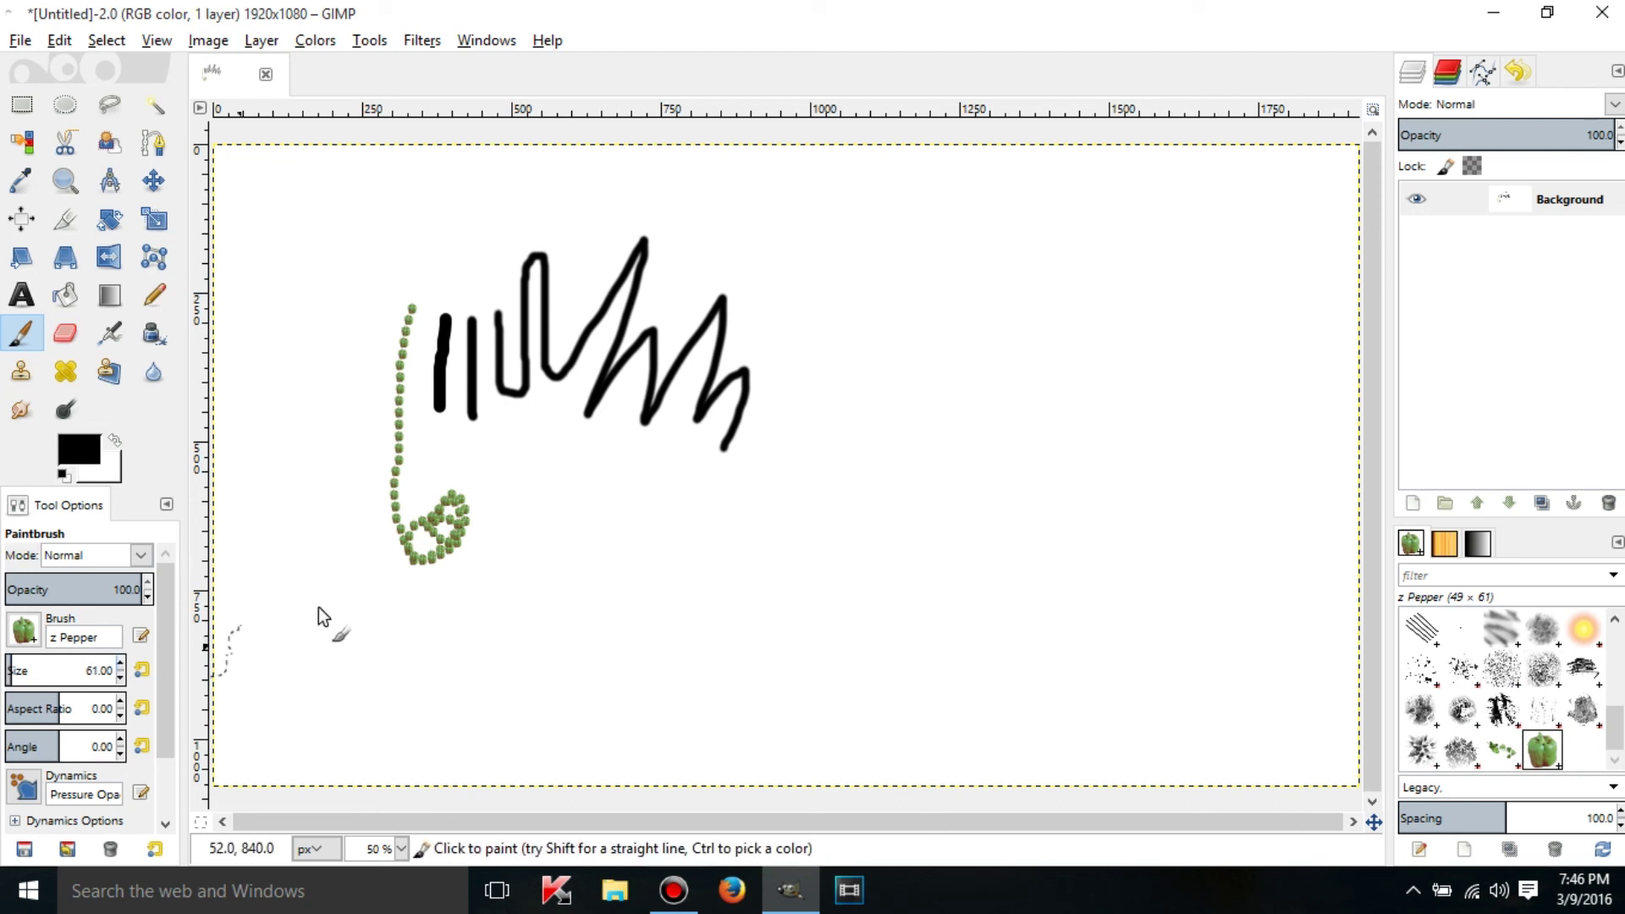
mouse_move(316, 627)
left_mouse_down()
mouse_move(768, 550)
mouse_move(828, 557)
mouse_move(708, 703)
left_mouse_up()
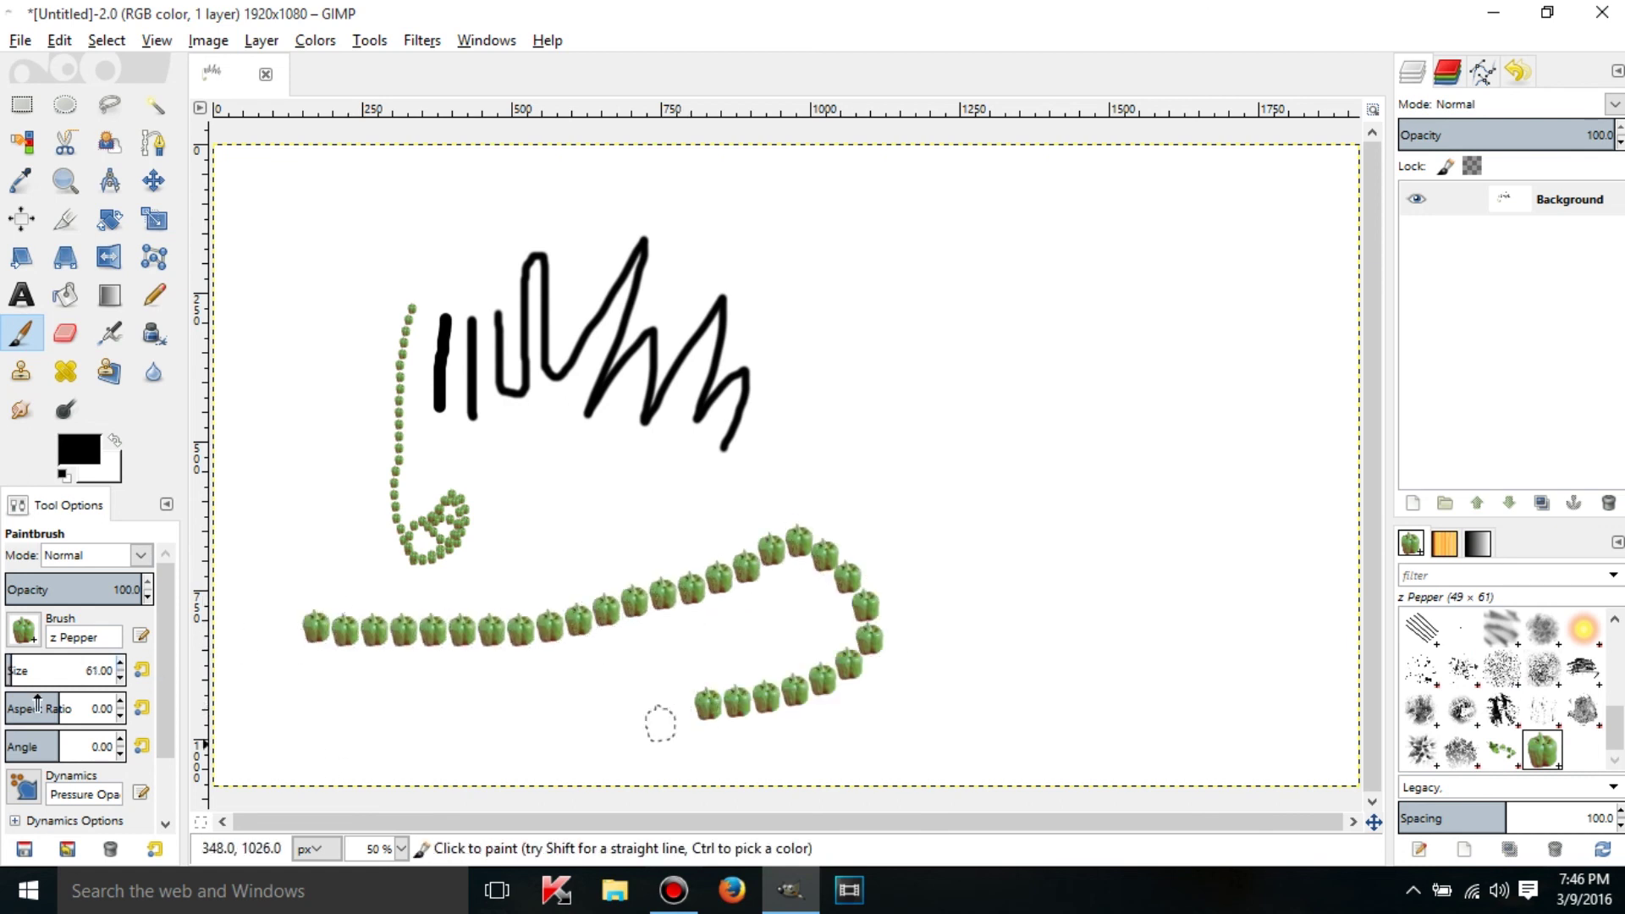
left_click(24, 631)
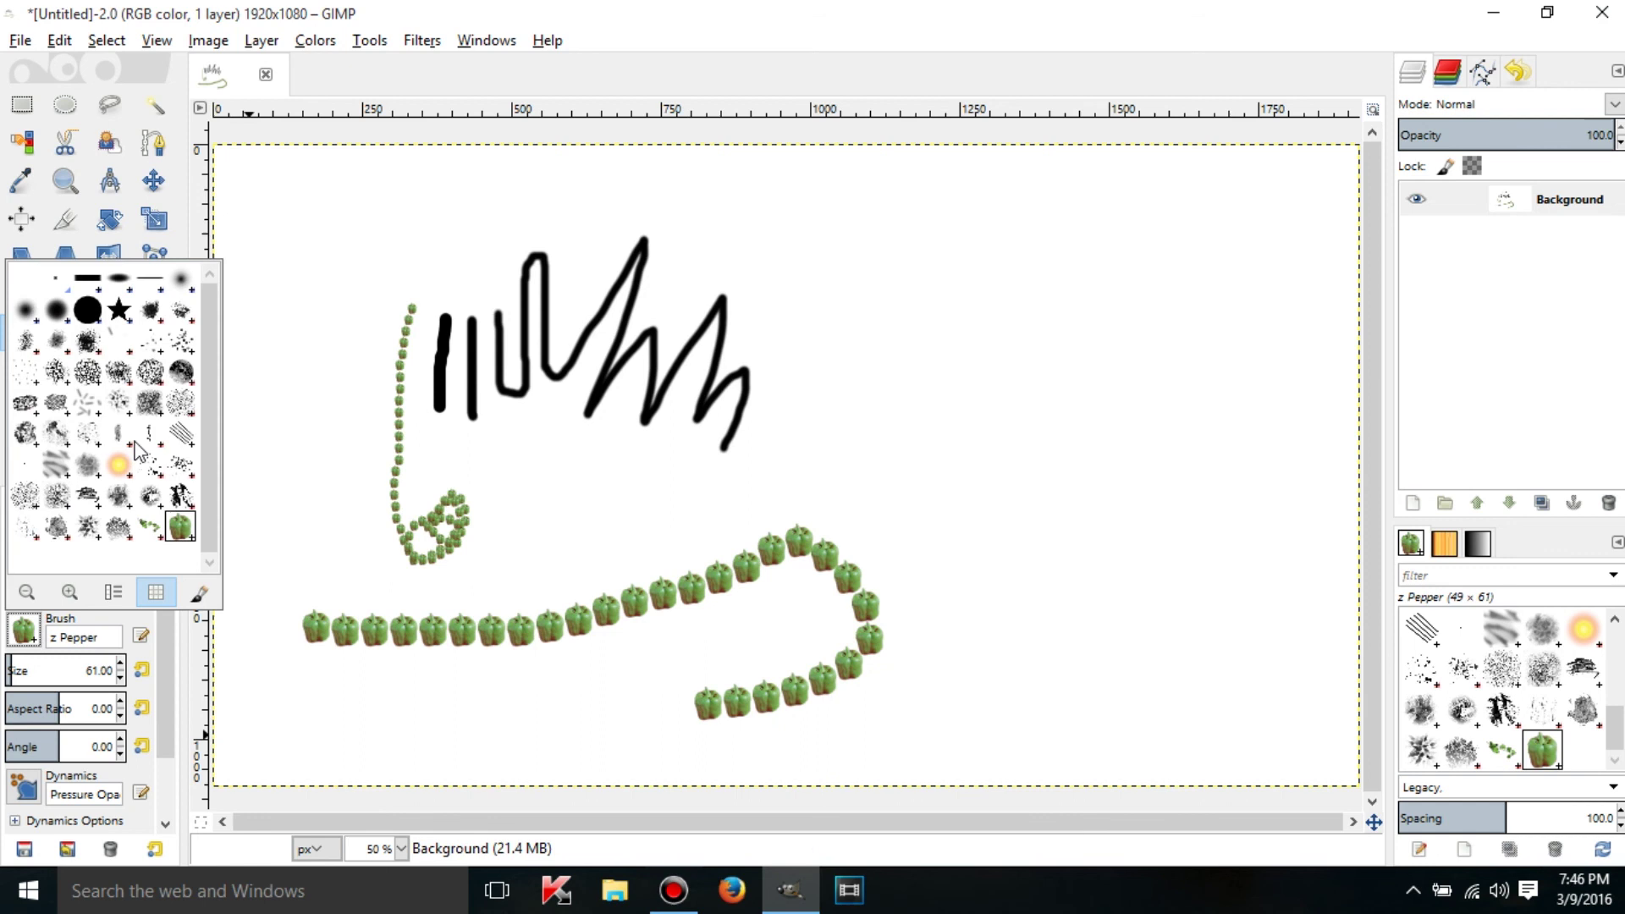
Step: With the Hardness 100 brush, paint a black dab and a large curled V stroke on the right
left_click(87, 310)
left_click_drag(926, 413, 927, 447)
left_click_drag(979, 574, 1222, 363)
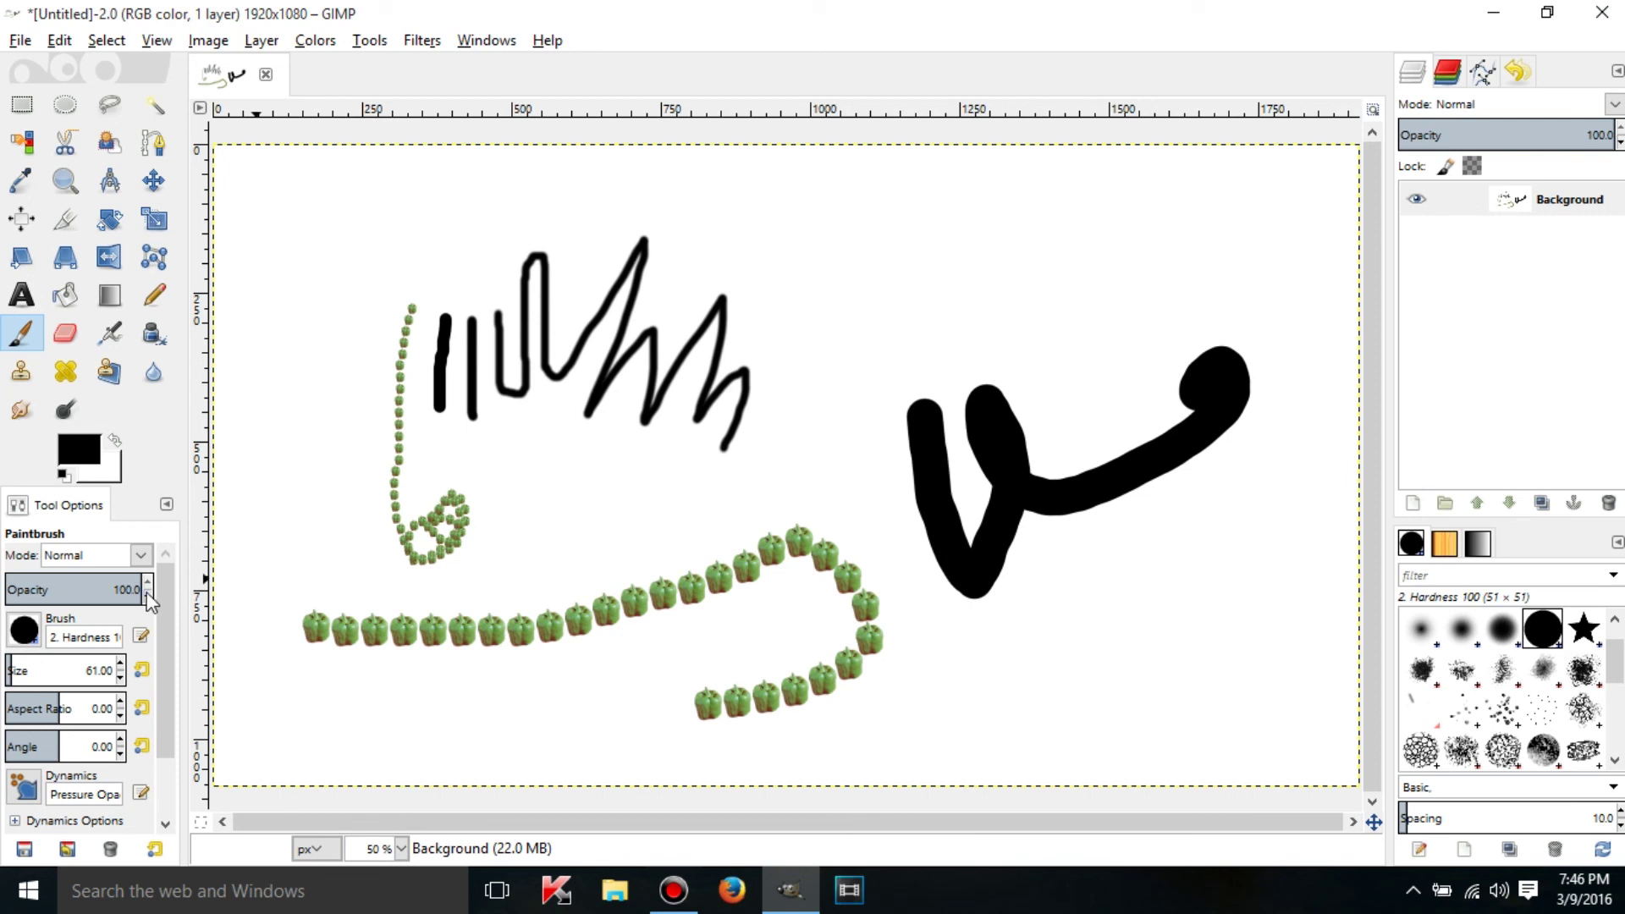
Step: Paint a semi-transparent grey blob above the V stroke at 57 opacity
left_click(84, 584)
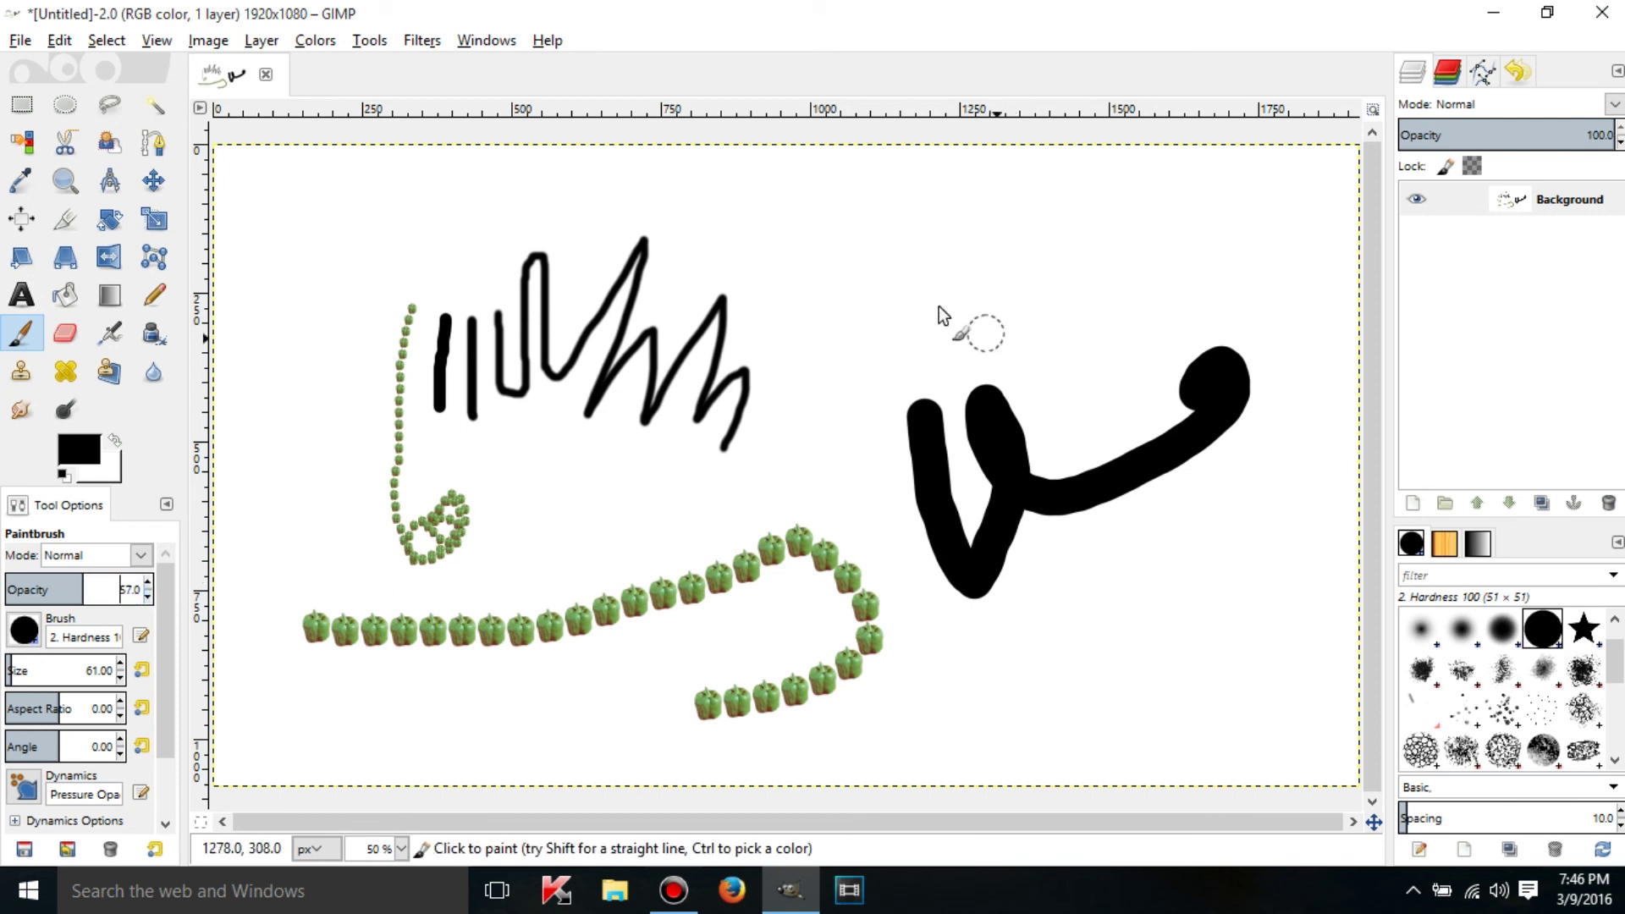
mouse_move(874, 281)
left_mouse_down()
mouse_move(1197, 224)
mouse_move(1090, 322)
mouse_move(913, 349)
mouse_move(1010, 202)
mouse_move(990, 265)
mouse_move(1158, 149)
mouse_move(1026, 240)
mouse_move(1072, 225)
left_mouse_up()
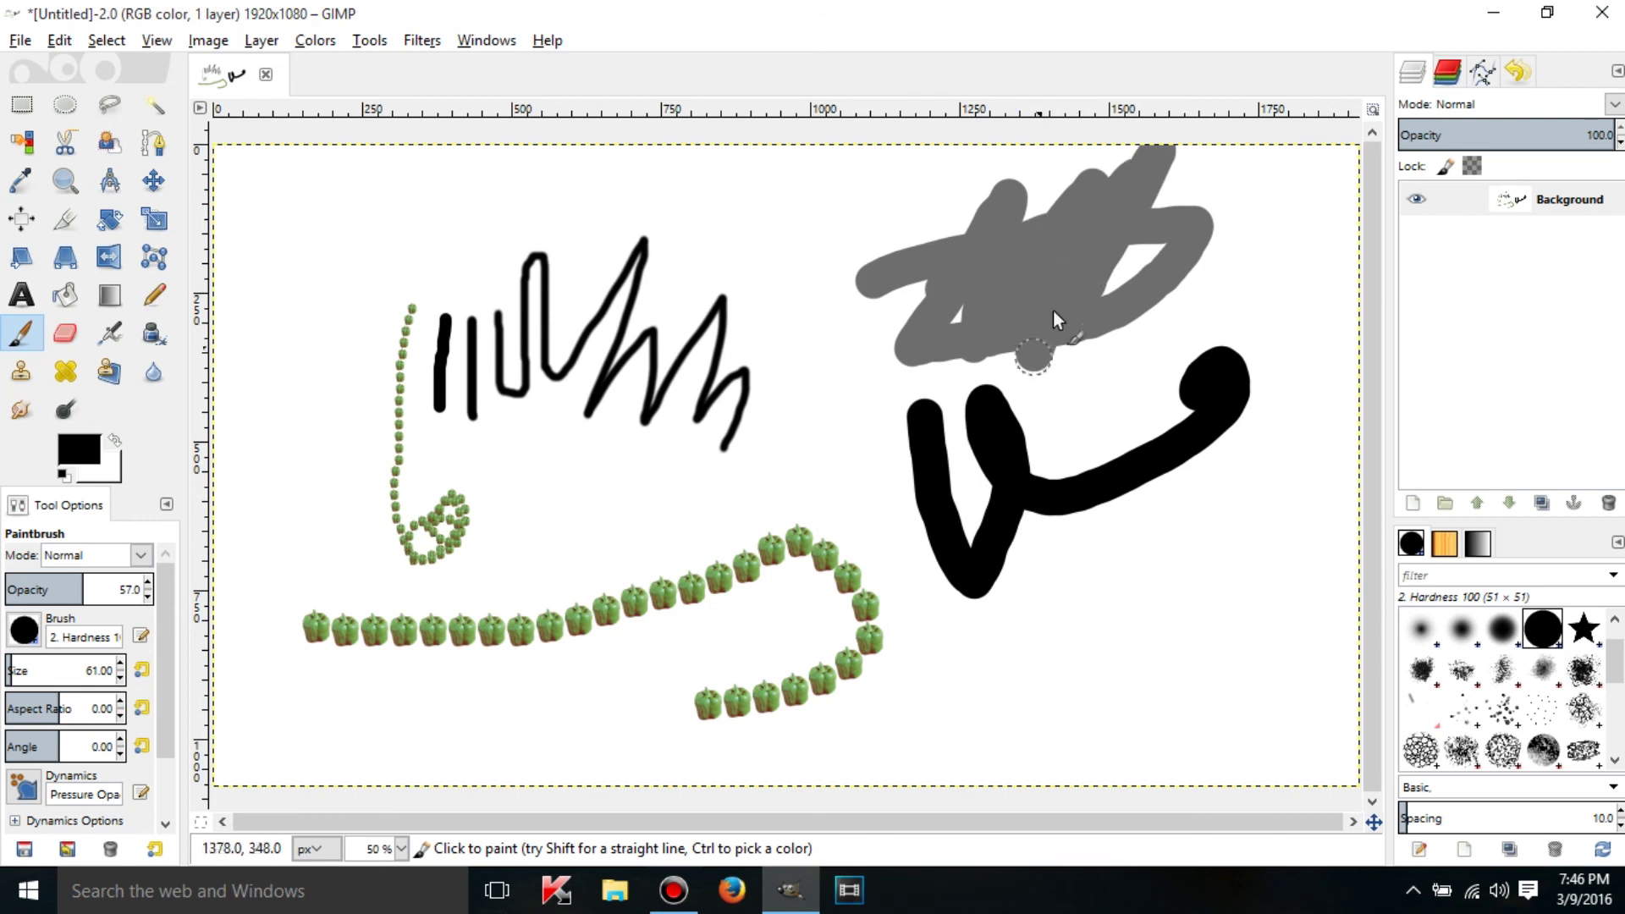
mouse_move(953, 320)
left_mouse_down()
mouse_move(1055, 262)
mouse_move(1114, 282)
mouse_move(1141, 234)
left_mouse_up()
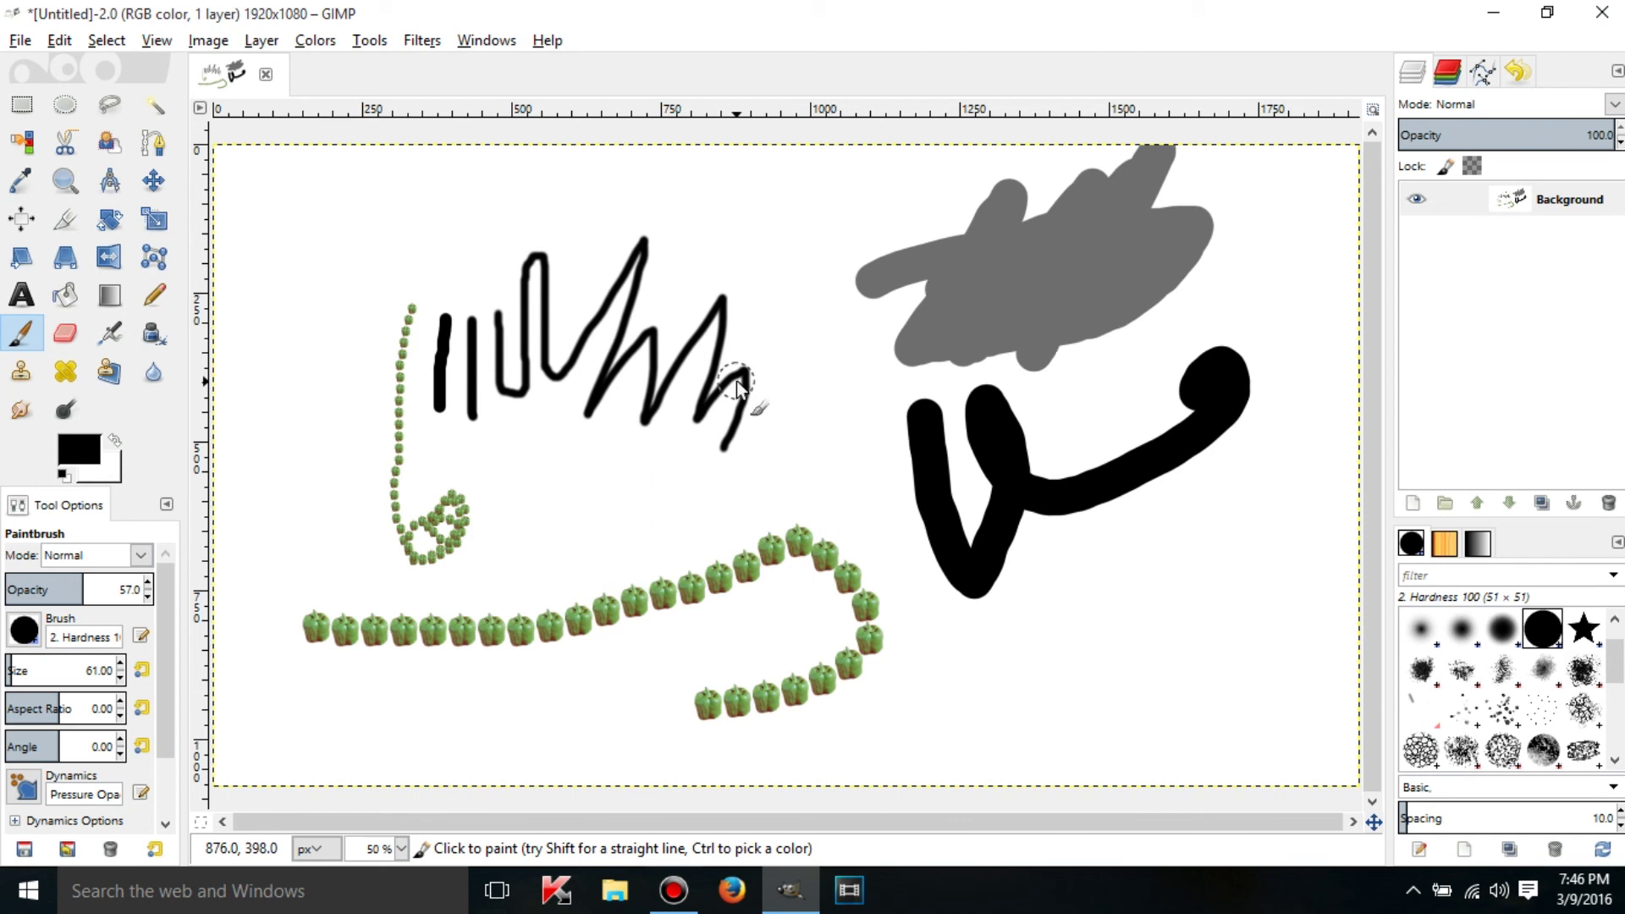
left_click(1519, 74)
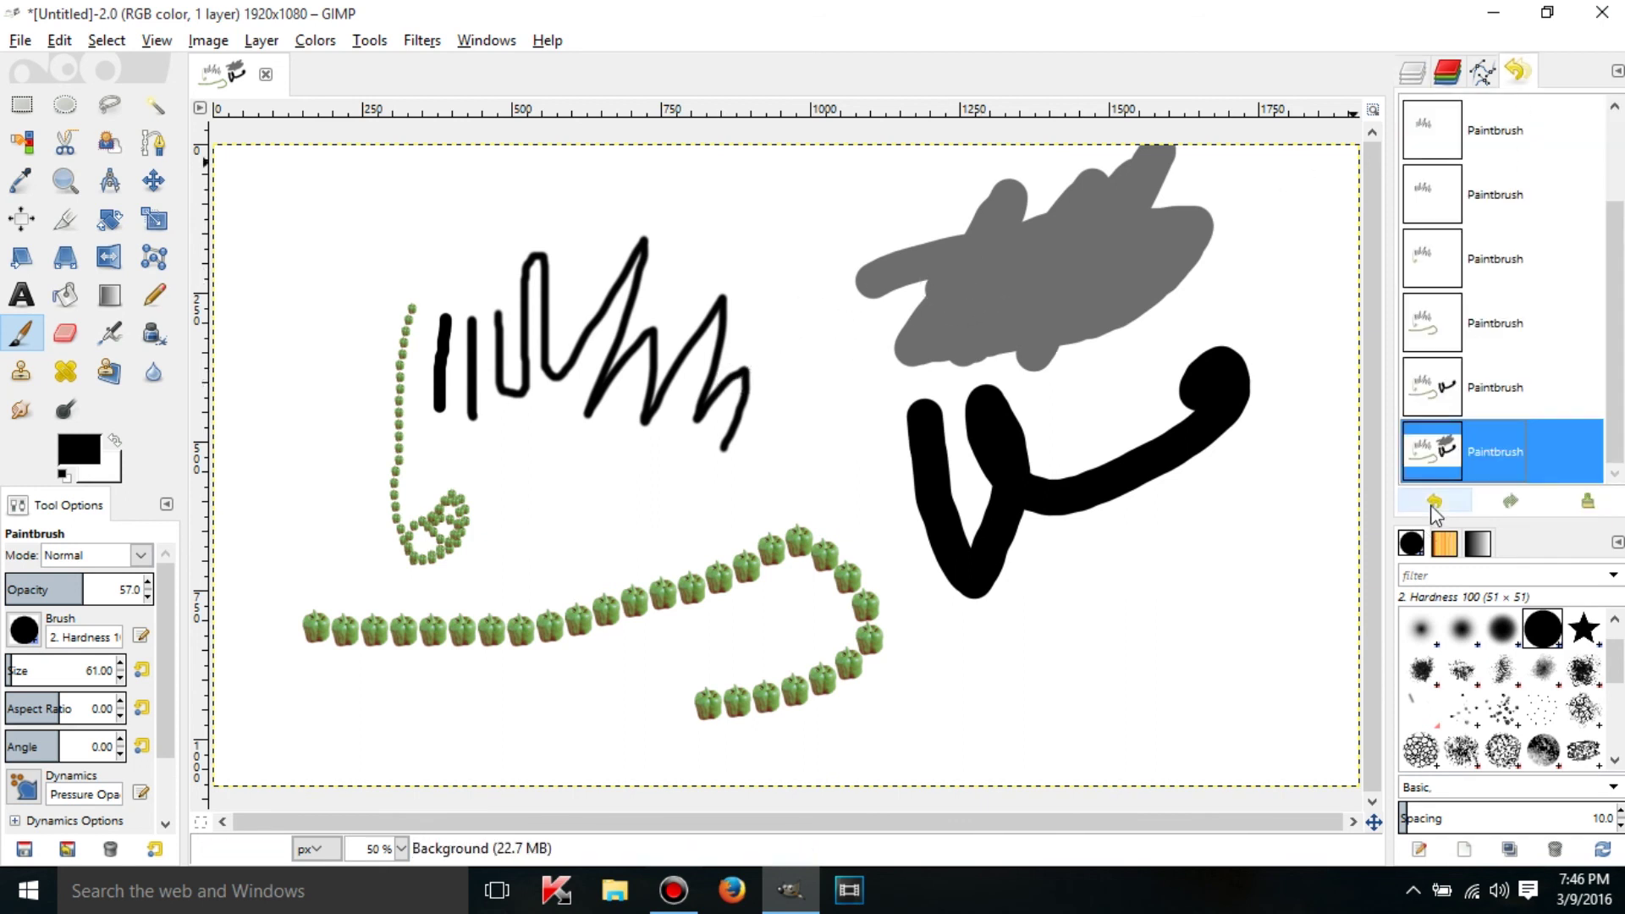
Step: Undo and redo the grey blob stroke from the Undo History, then return to Layers
left_click(1432, 503)
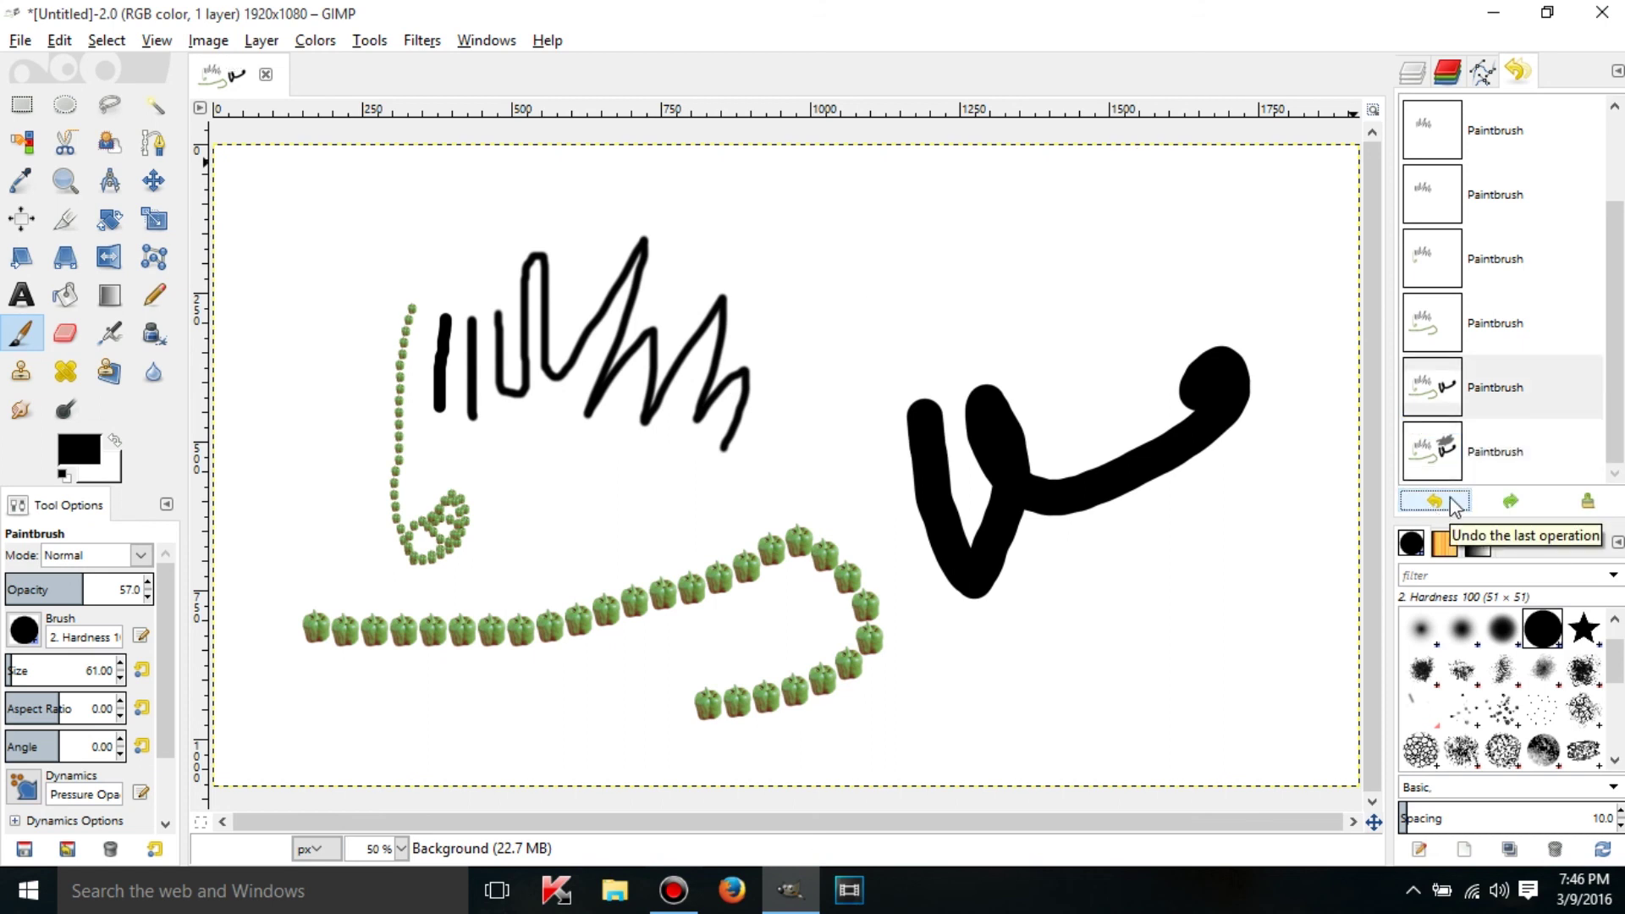
left_click(1521, 508)
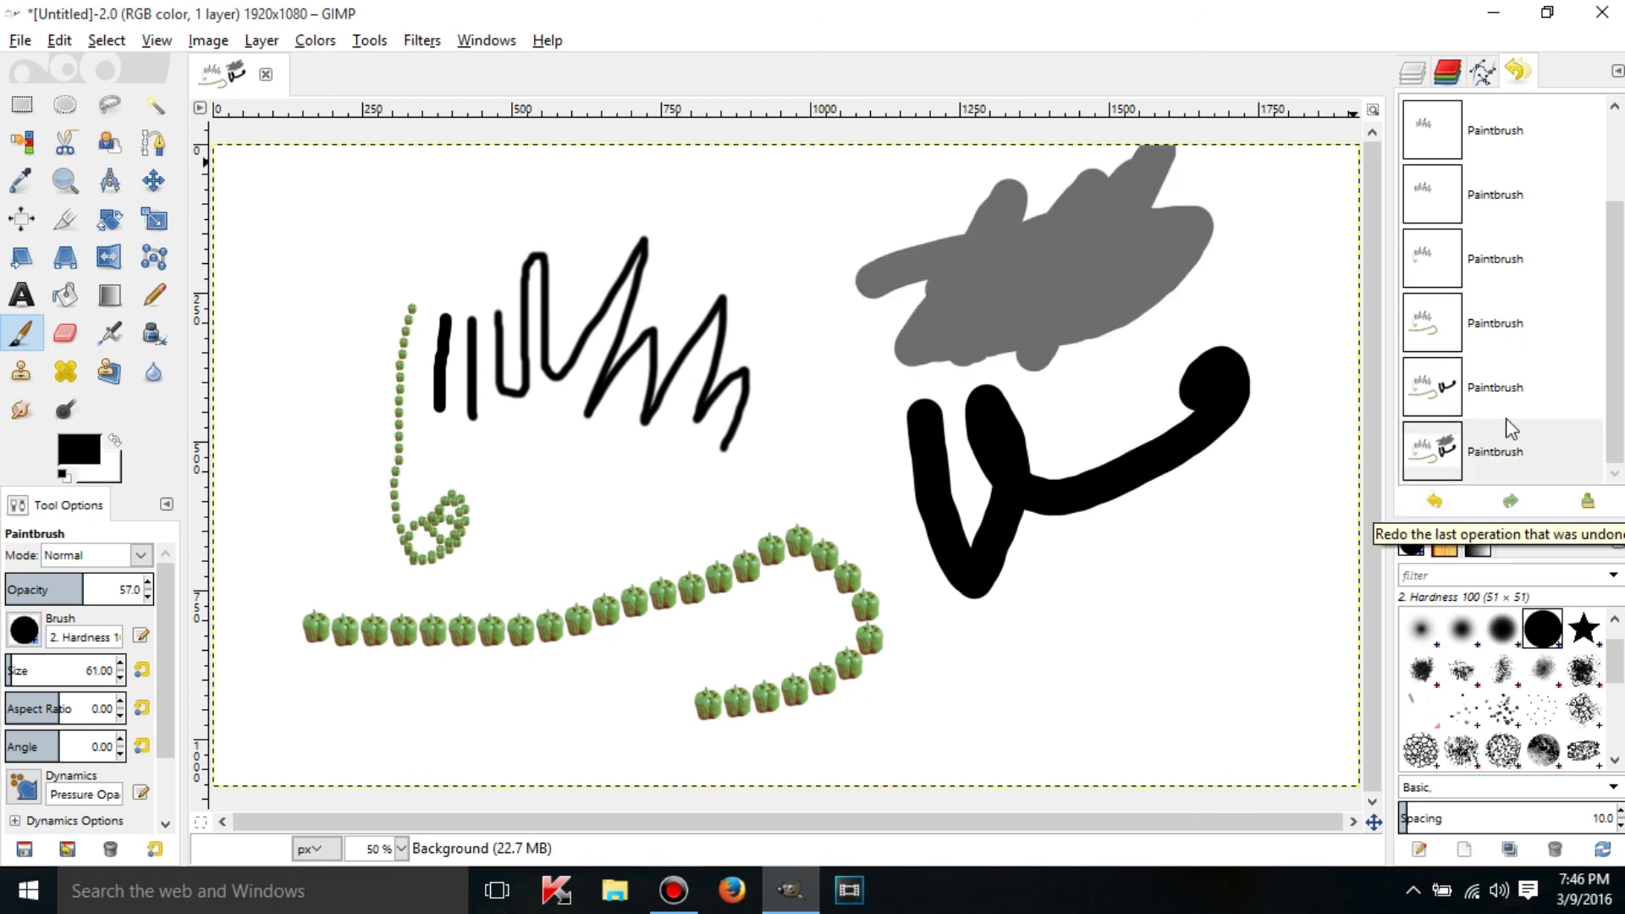
left_click(1415, 75)
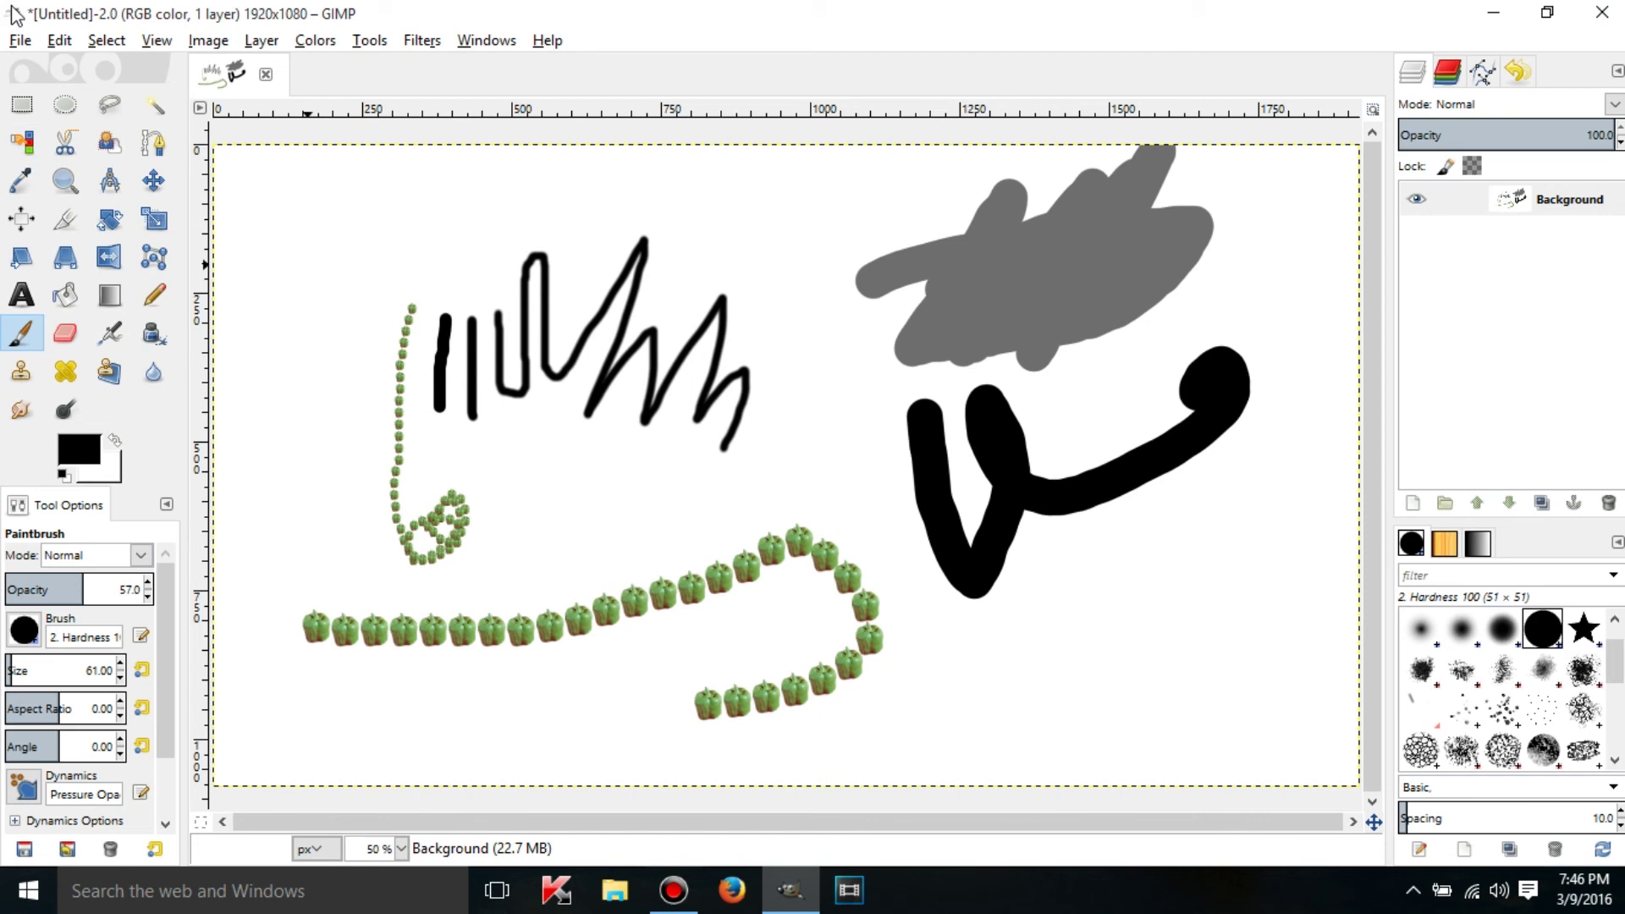
Step: Undo and redo the grey blob again via Edit menu and Ctrl+Z, leaving it restored
left_click(58, 42)
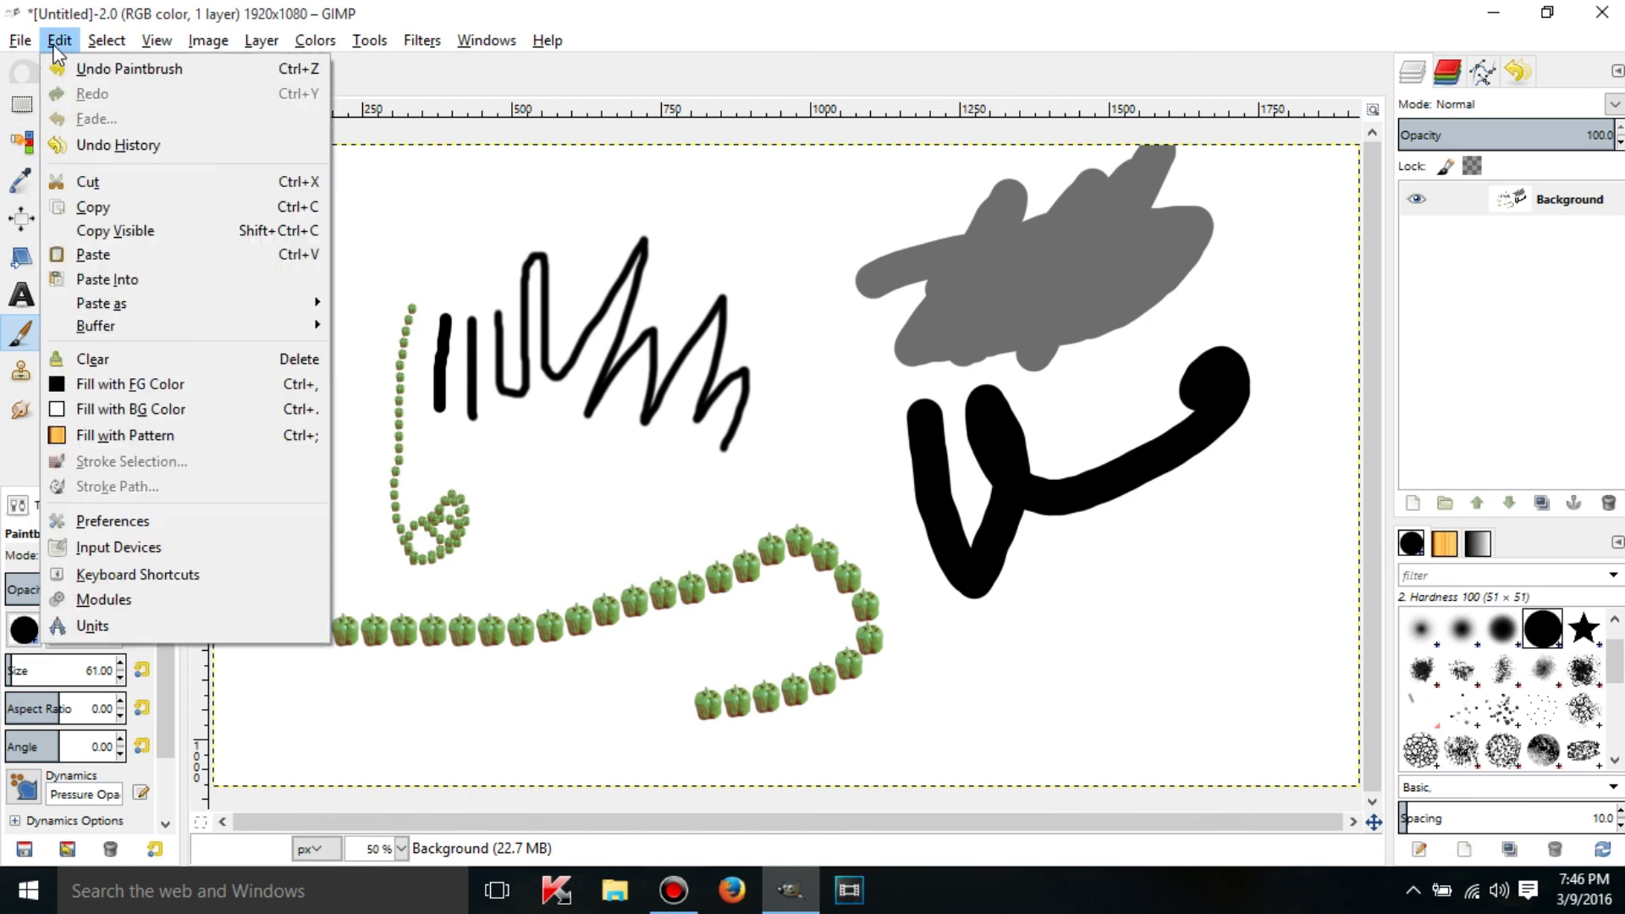
left_click(127, 68)
left_click(59, 41)
left_click(127, 94)
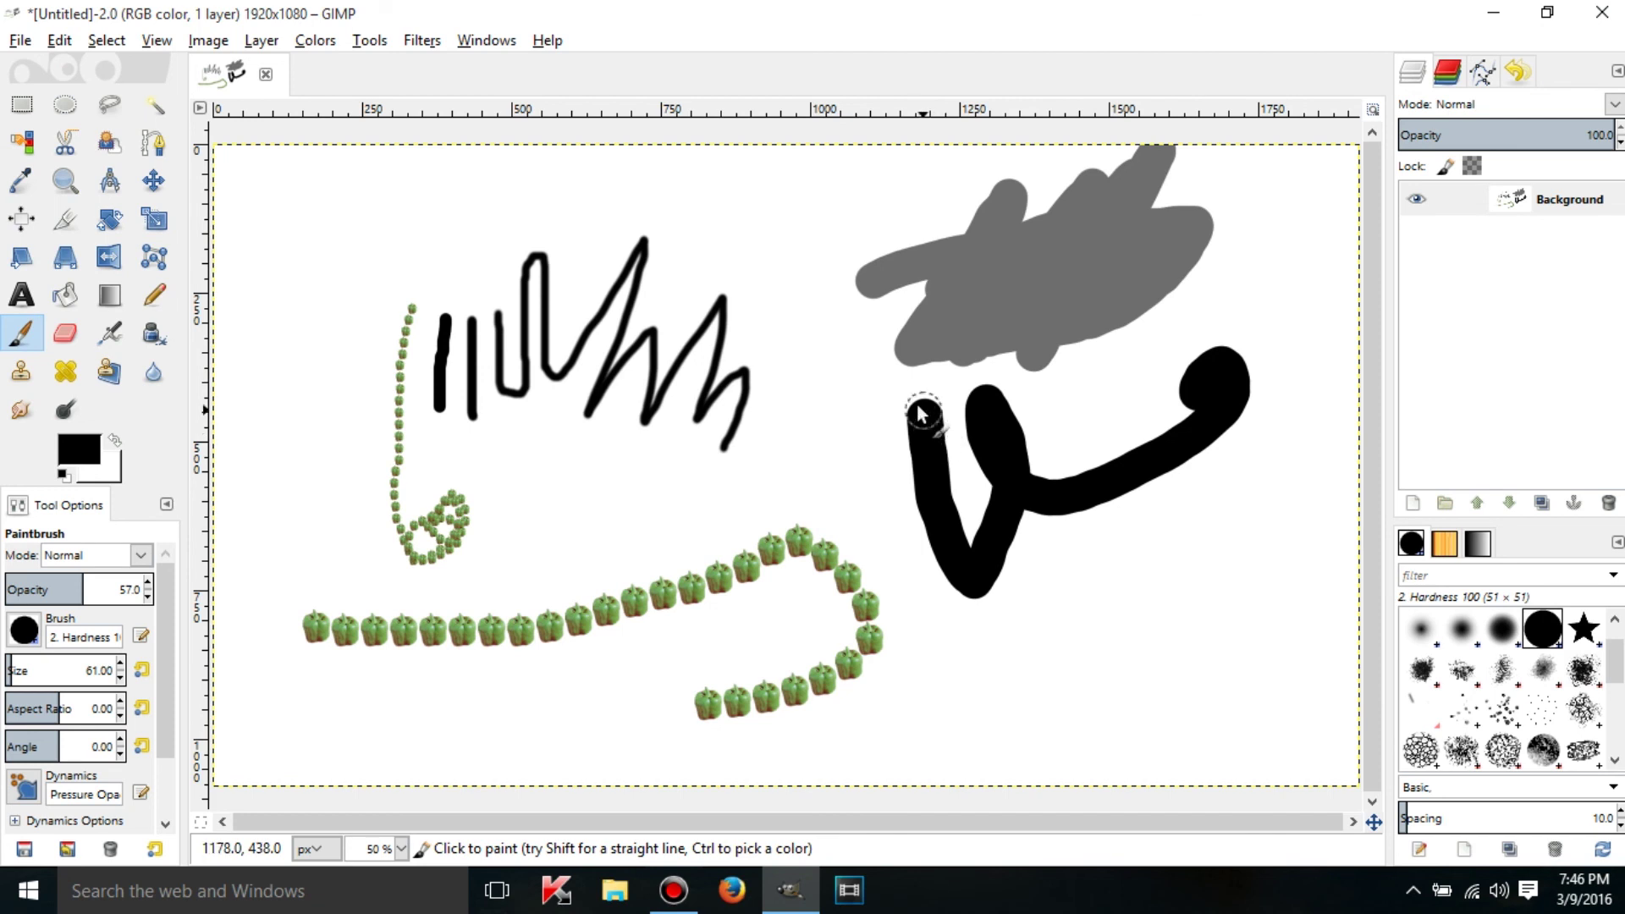
key("ctrl+z")
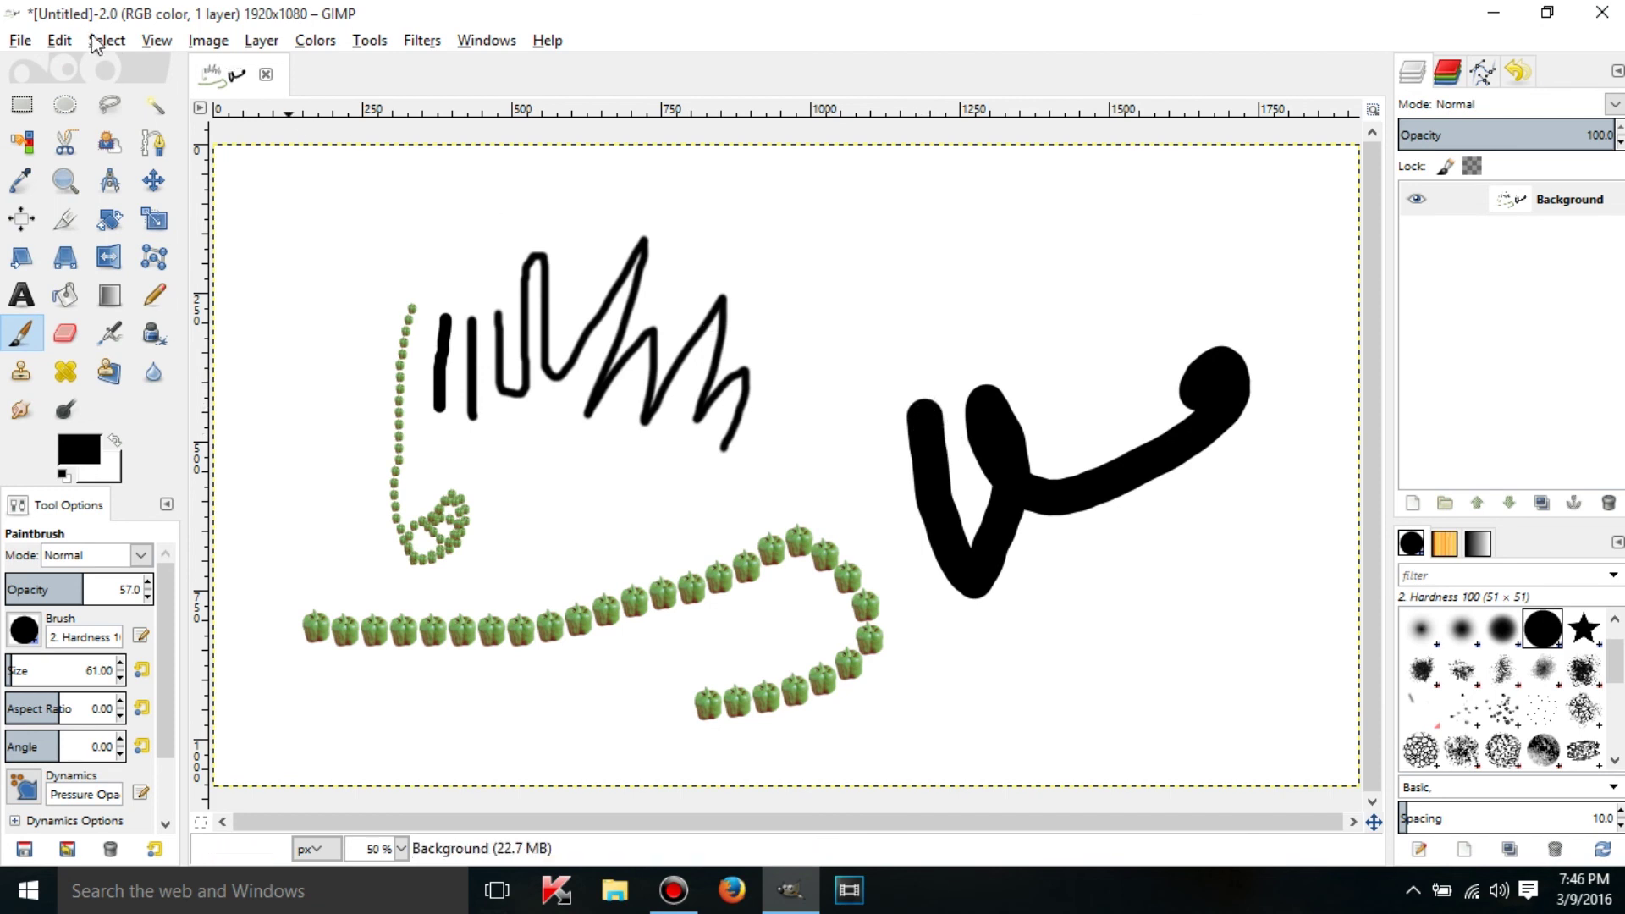
left_click(59, 41)
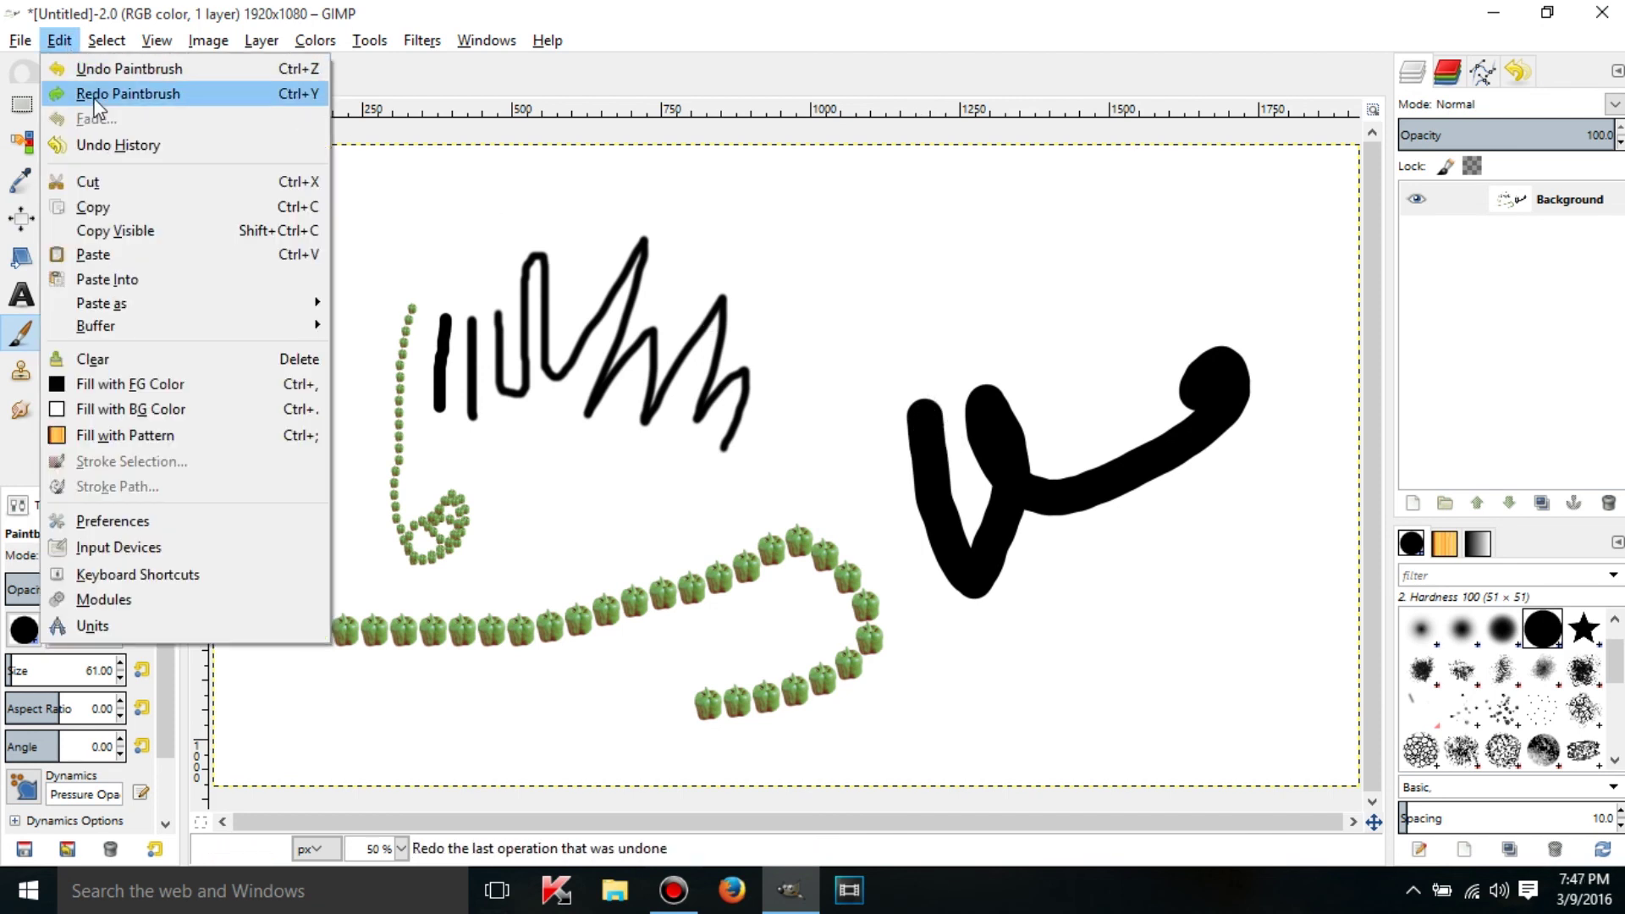
left_click(95, 90)
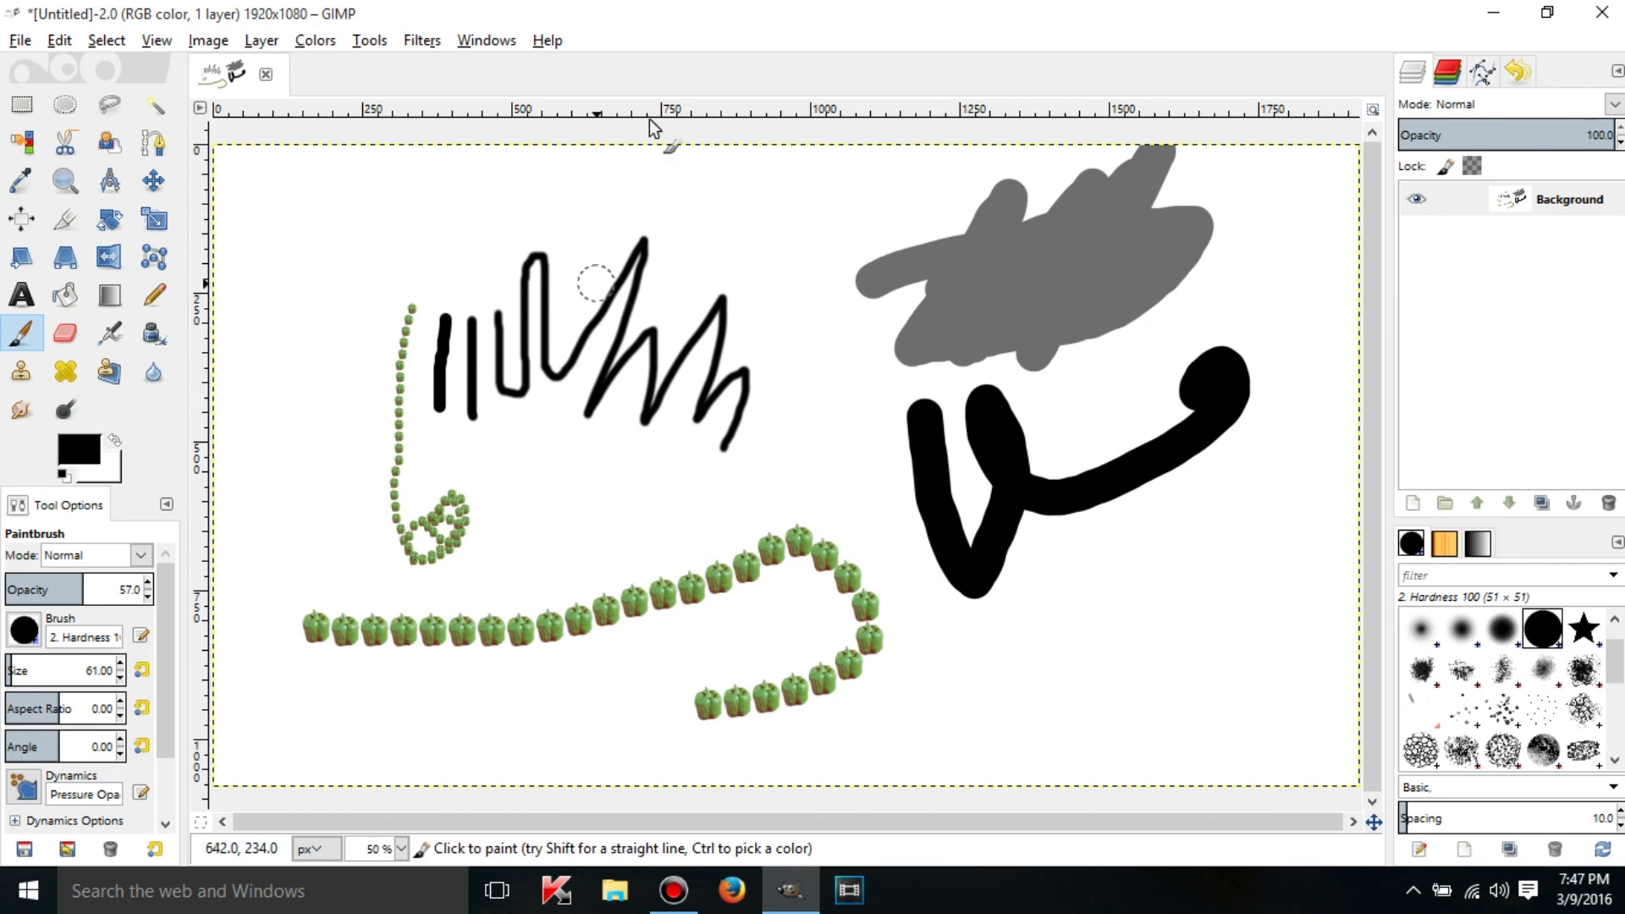
Step: With the Eraser at size 20, erase a white stroke through the grey blob
left_click(68, 339)
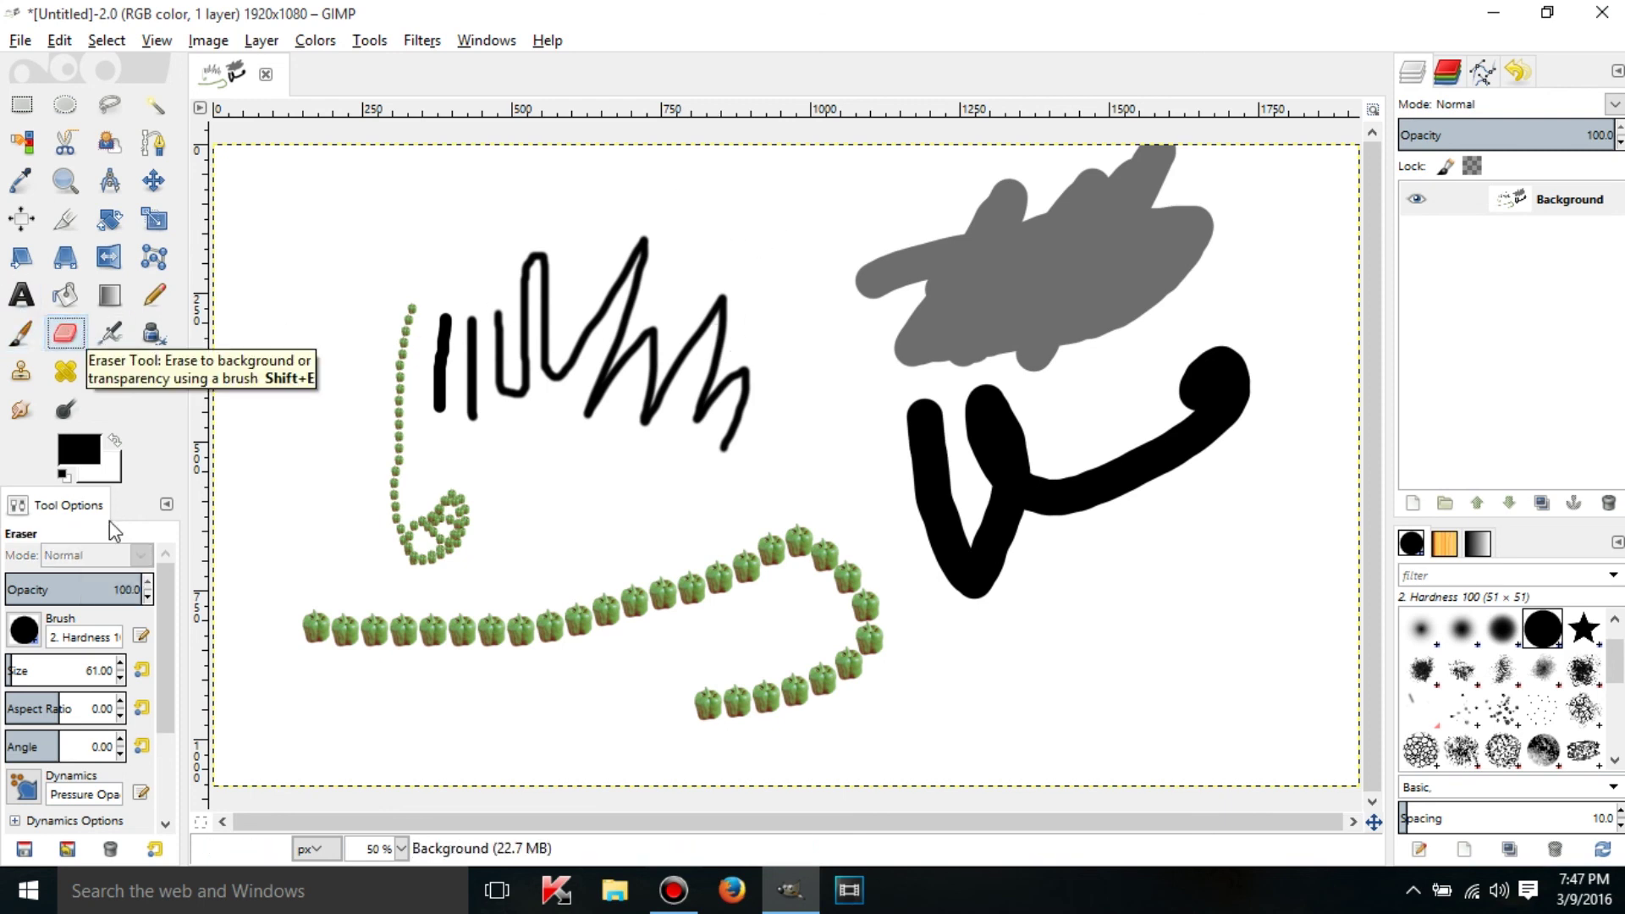
scroll(119, 684, "down", 11)
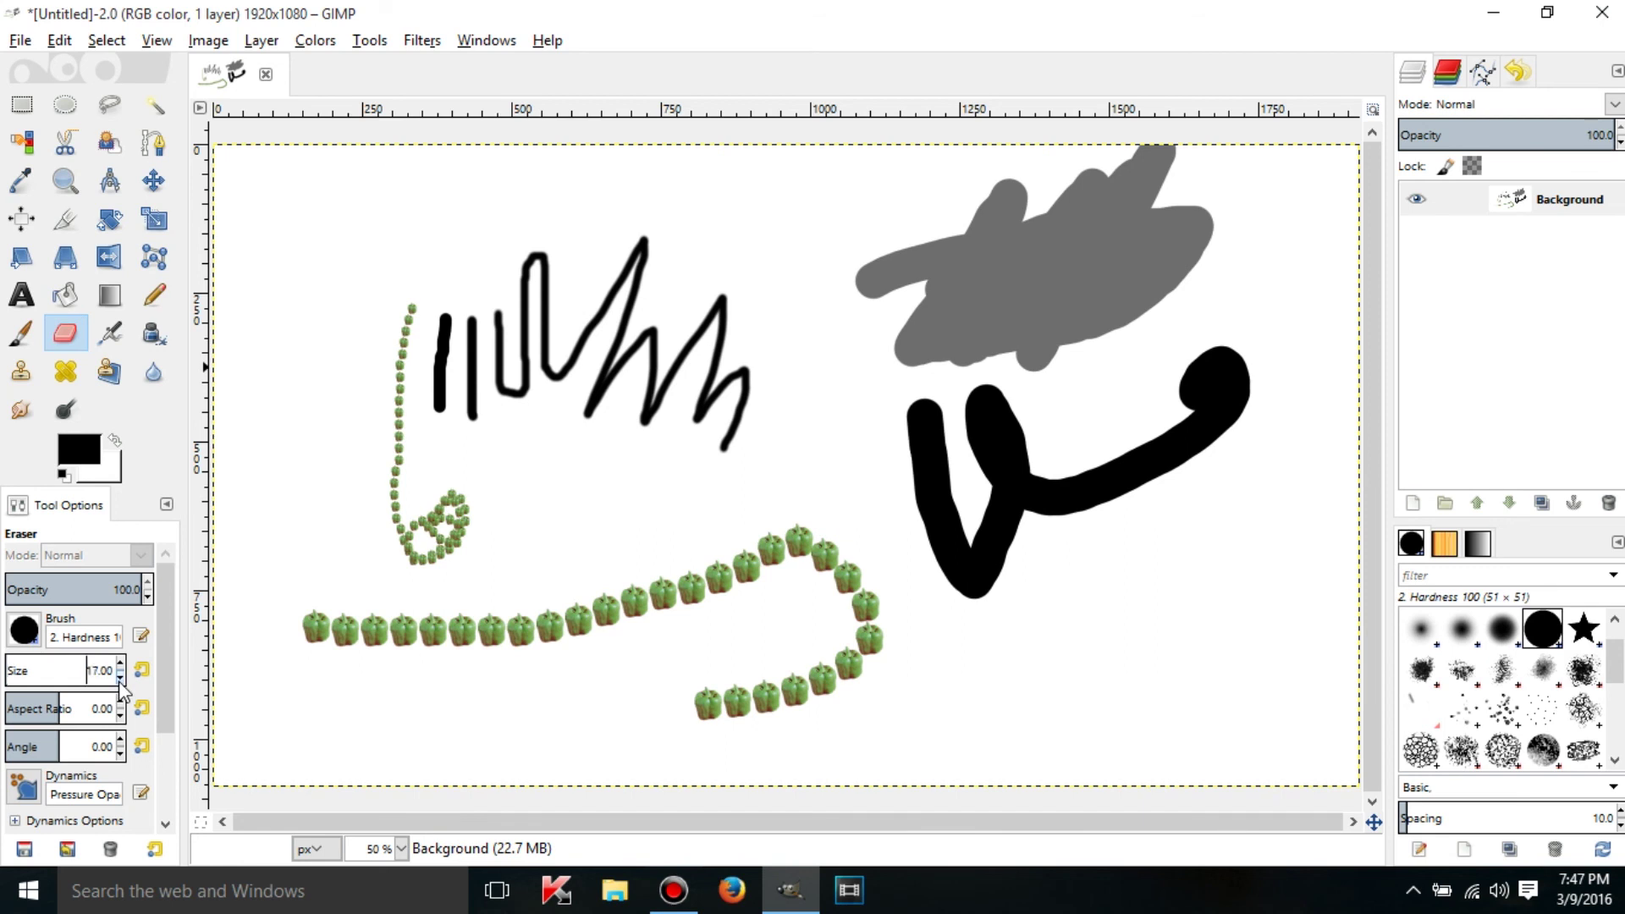
left_click(123, 663)
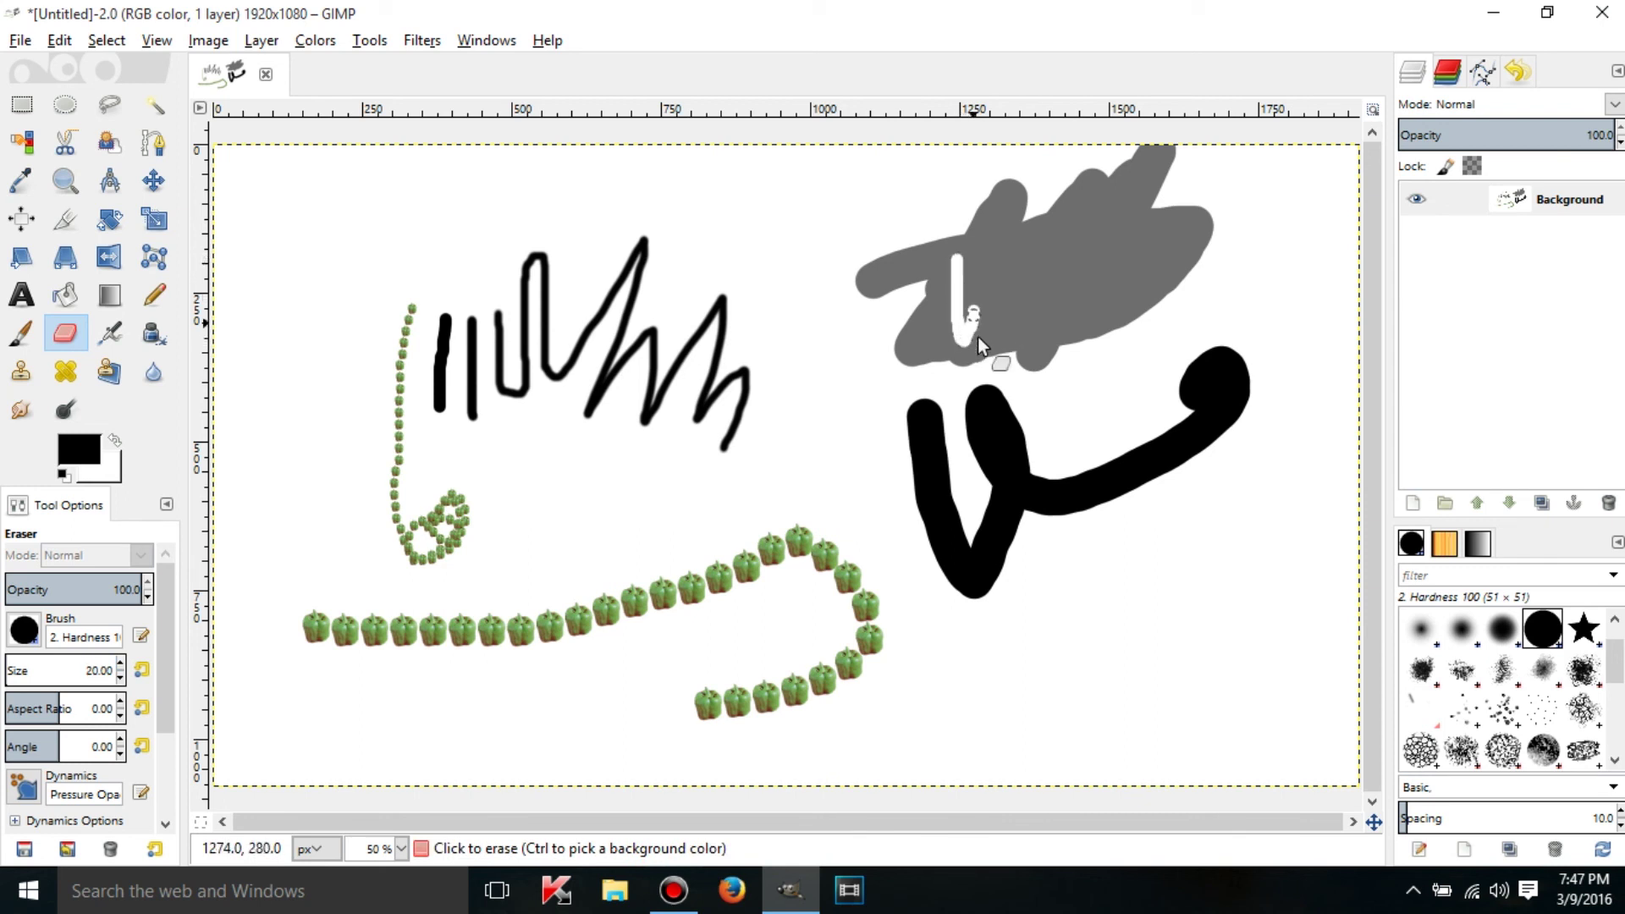
mouse_move(967, 256)
left_mouse_down()
mouse_move(943, 321)
mouse_move(972, 249)
mouse_move(933, 342)
mouse_move(943, 378)
left_mouse_up()
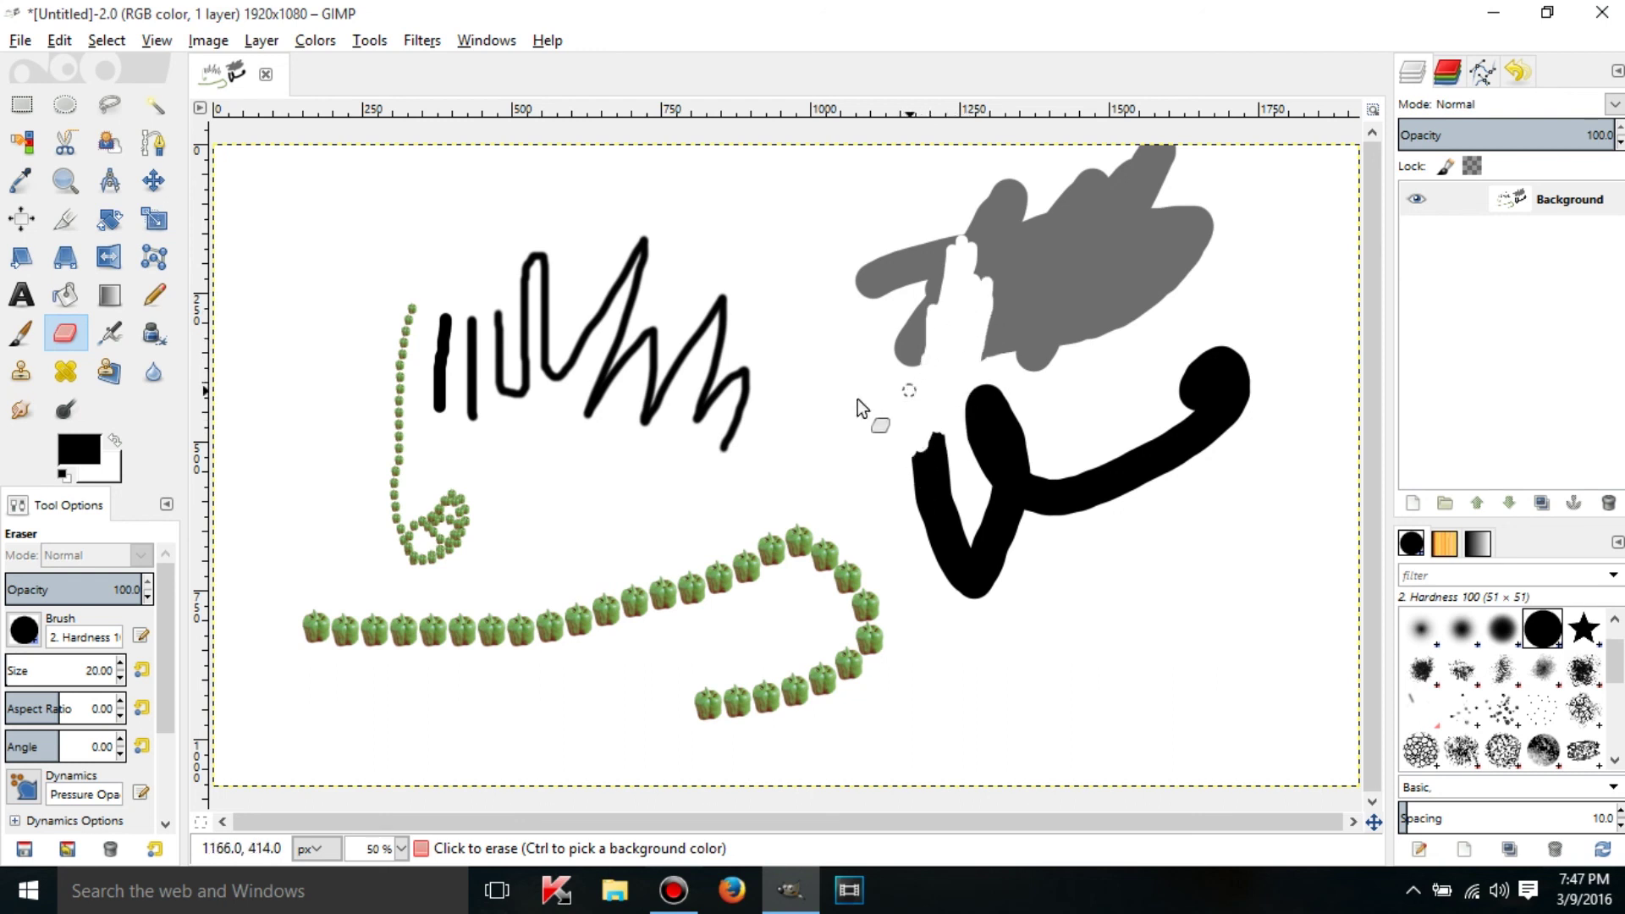
Step: Switch the eraser to the 2. Hardness 050 brush and erase a vertical line and lower-edge patch
left_click(24, 630)
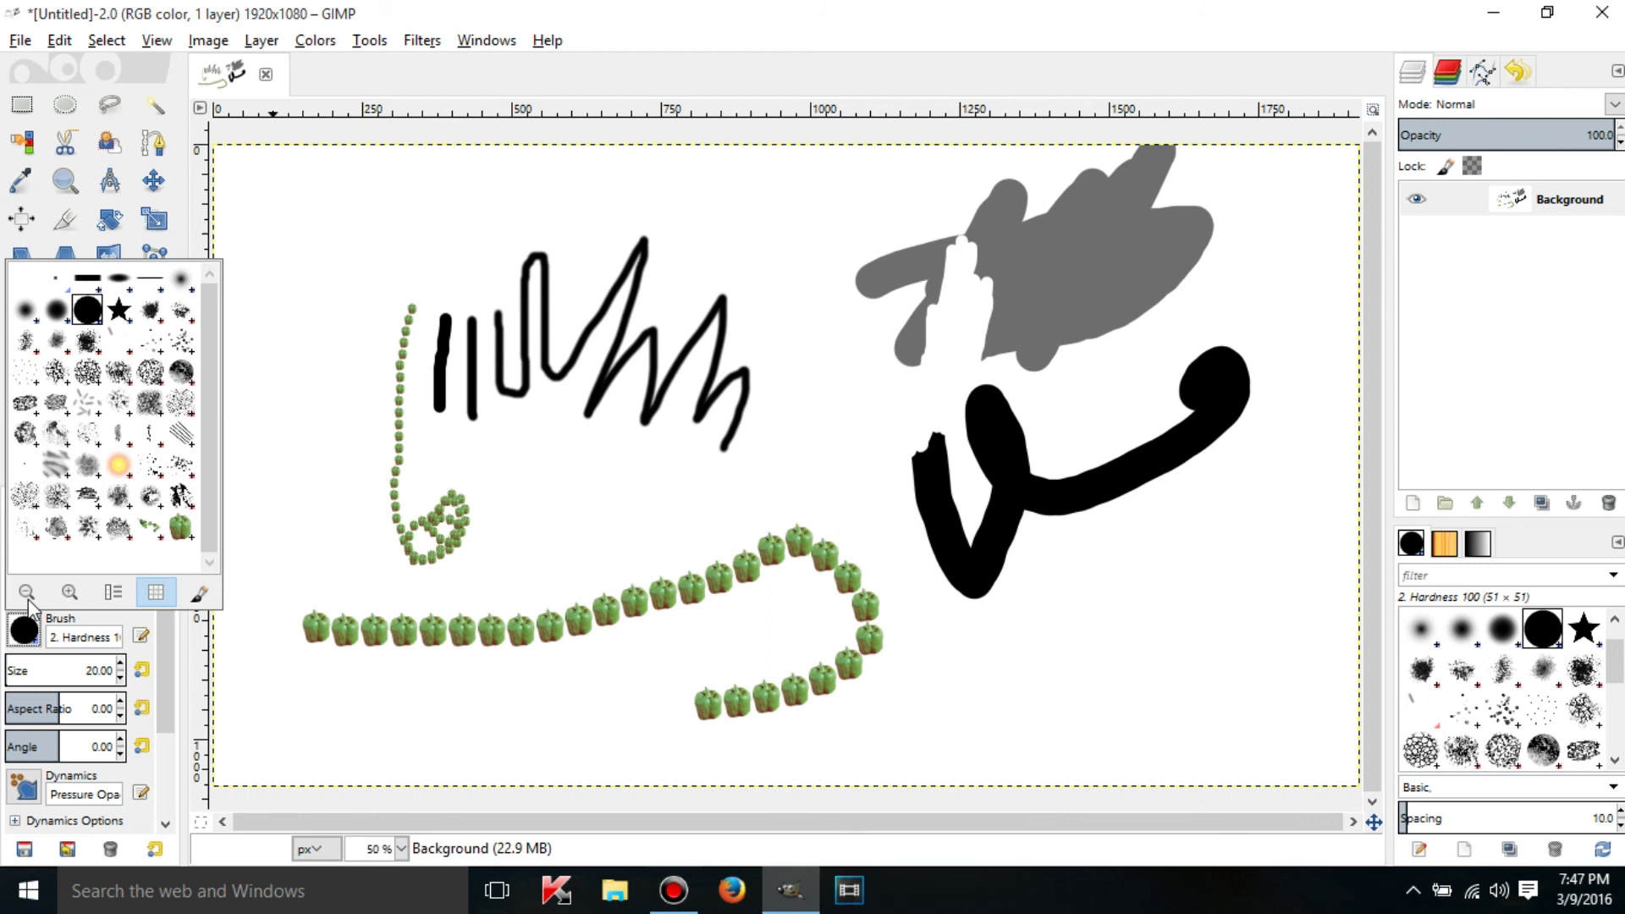
left_click(28, 314)
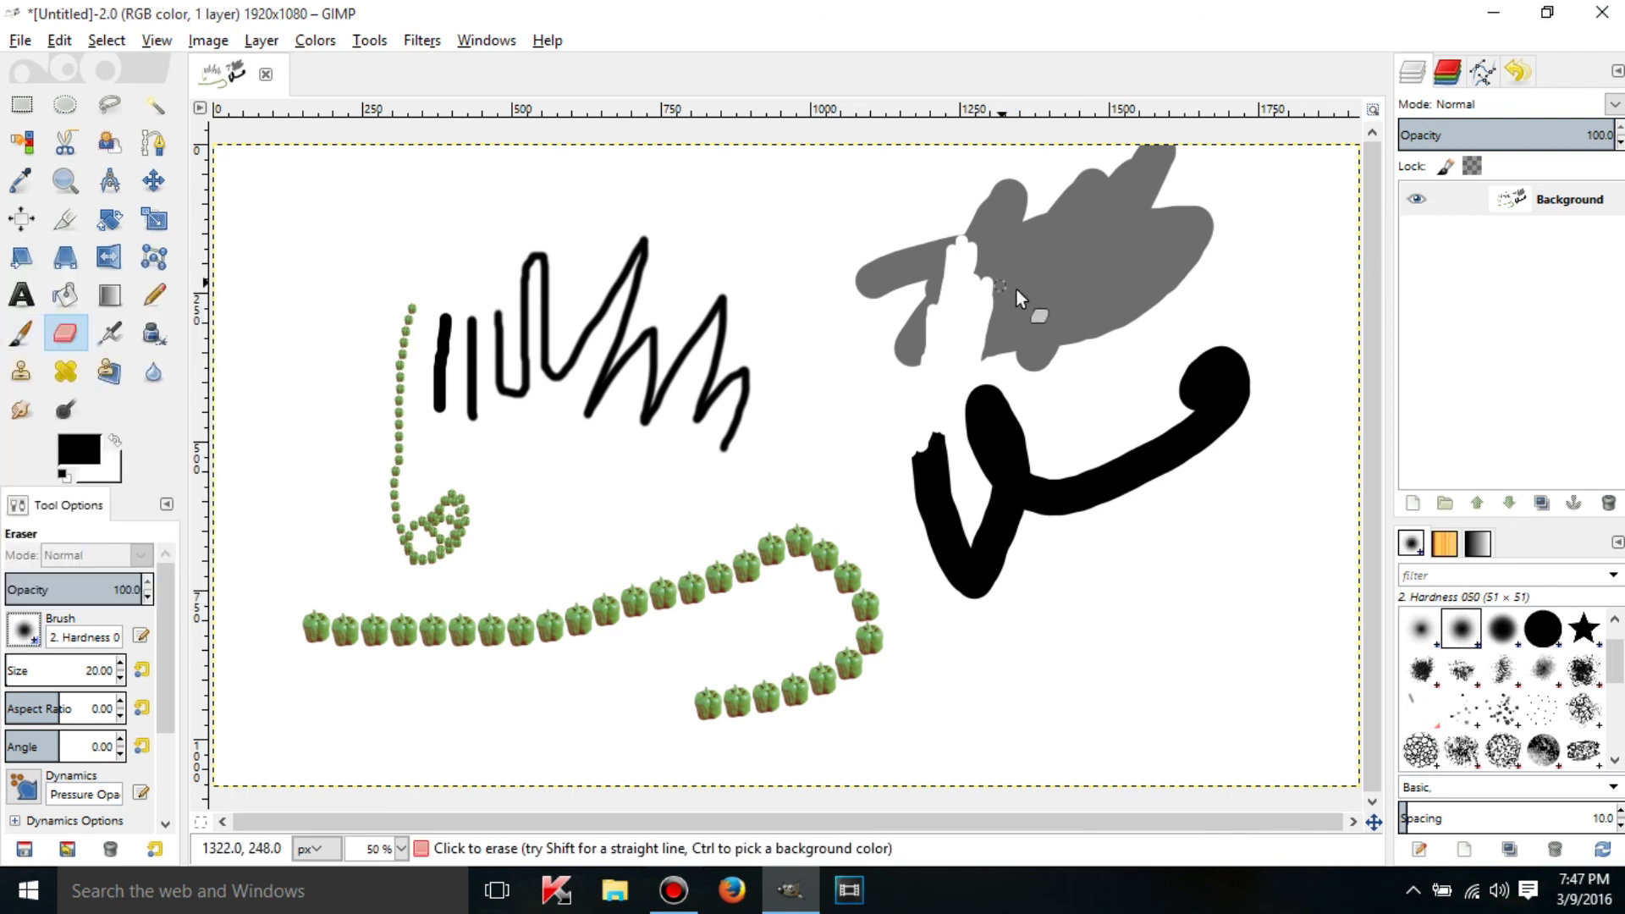
left_click_drag(1027, 349, 1035, 277)
mouse_move(1039, 327)
left_mouse_down()
mouse_move(1058, 374)
mouse_move(1041, 357)
left_mouse_up()
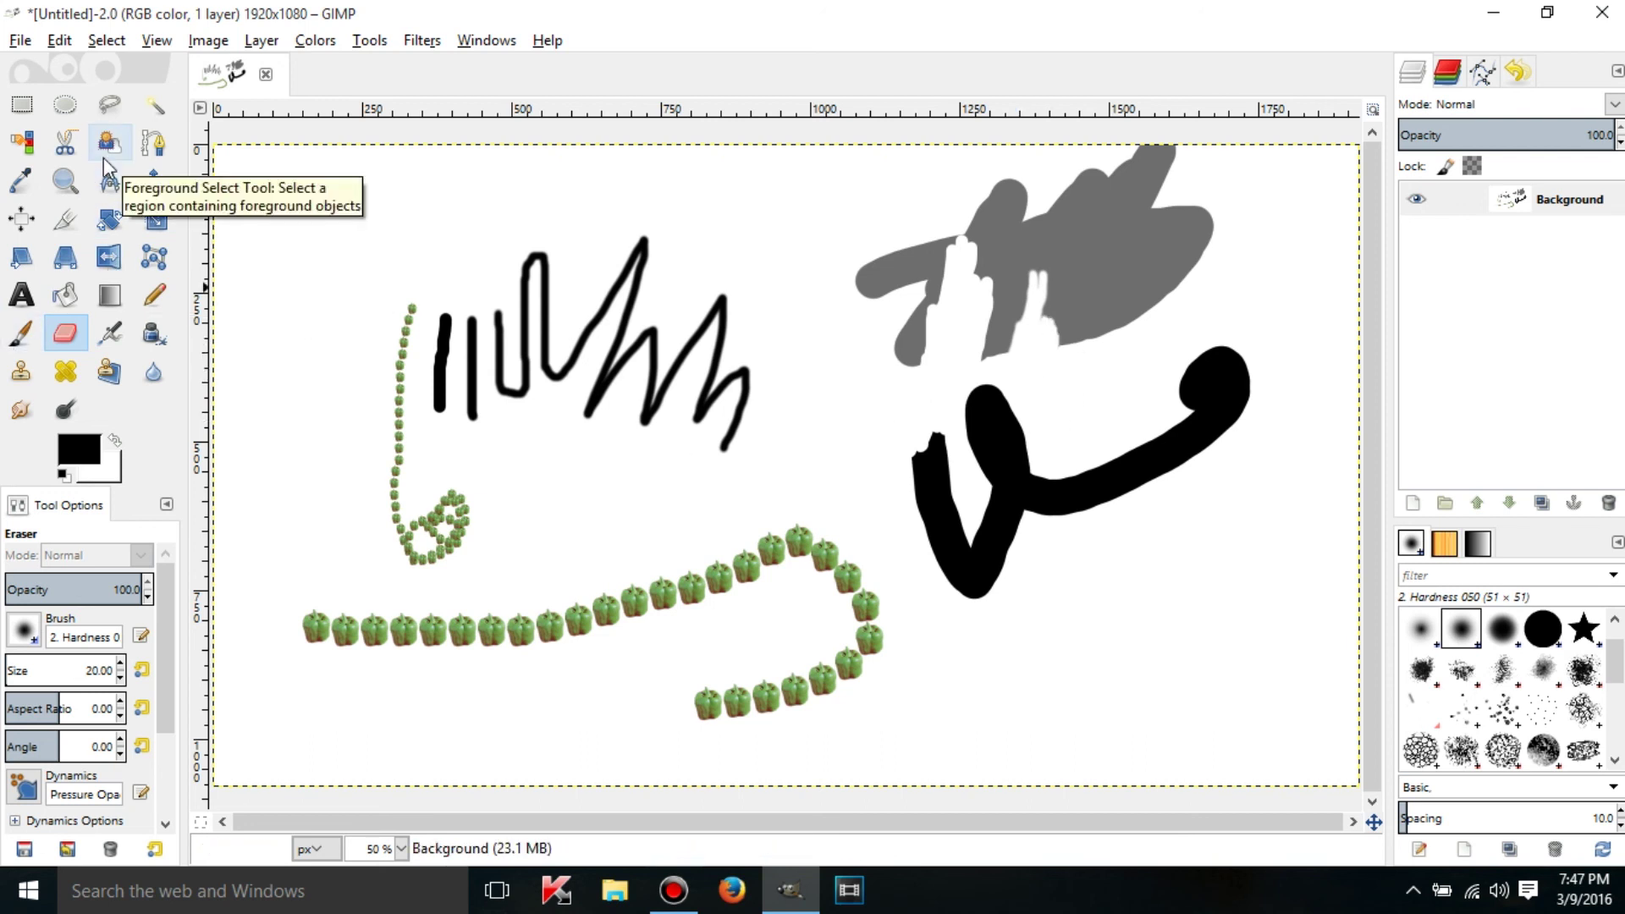
Step: With the Pencil, draw a long black loop at left, then a Block 02 scribble across the top
left_click(154, 295)
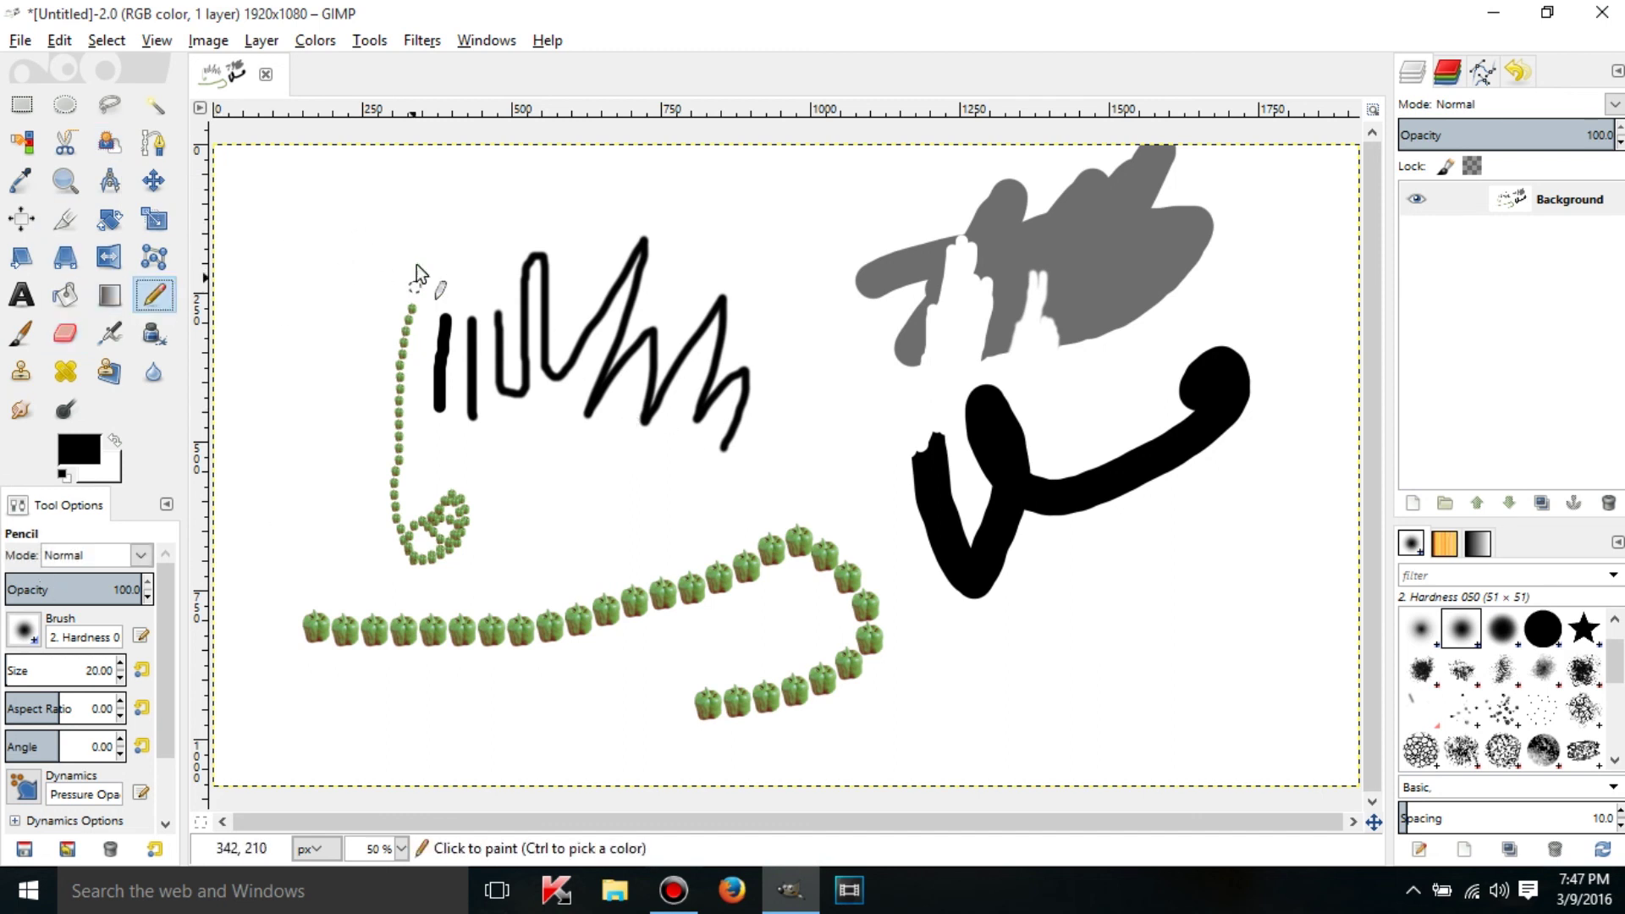
mouse_move(385, 211)
left_mouse_down()
mouse_move(334, 409)
mouse_move(280, 246)
mouse_move(300, 427)
mouse_move(329, 509)
mouse_move(311, 555)
mouse_move(296, 551)
mouse_move(277, 314)
mouse_move(218, 201)
left_mouse_up()
left_click(23, 631)
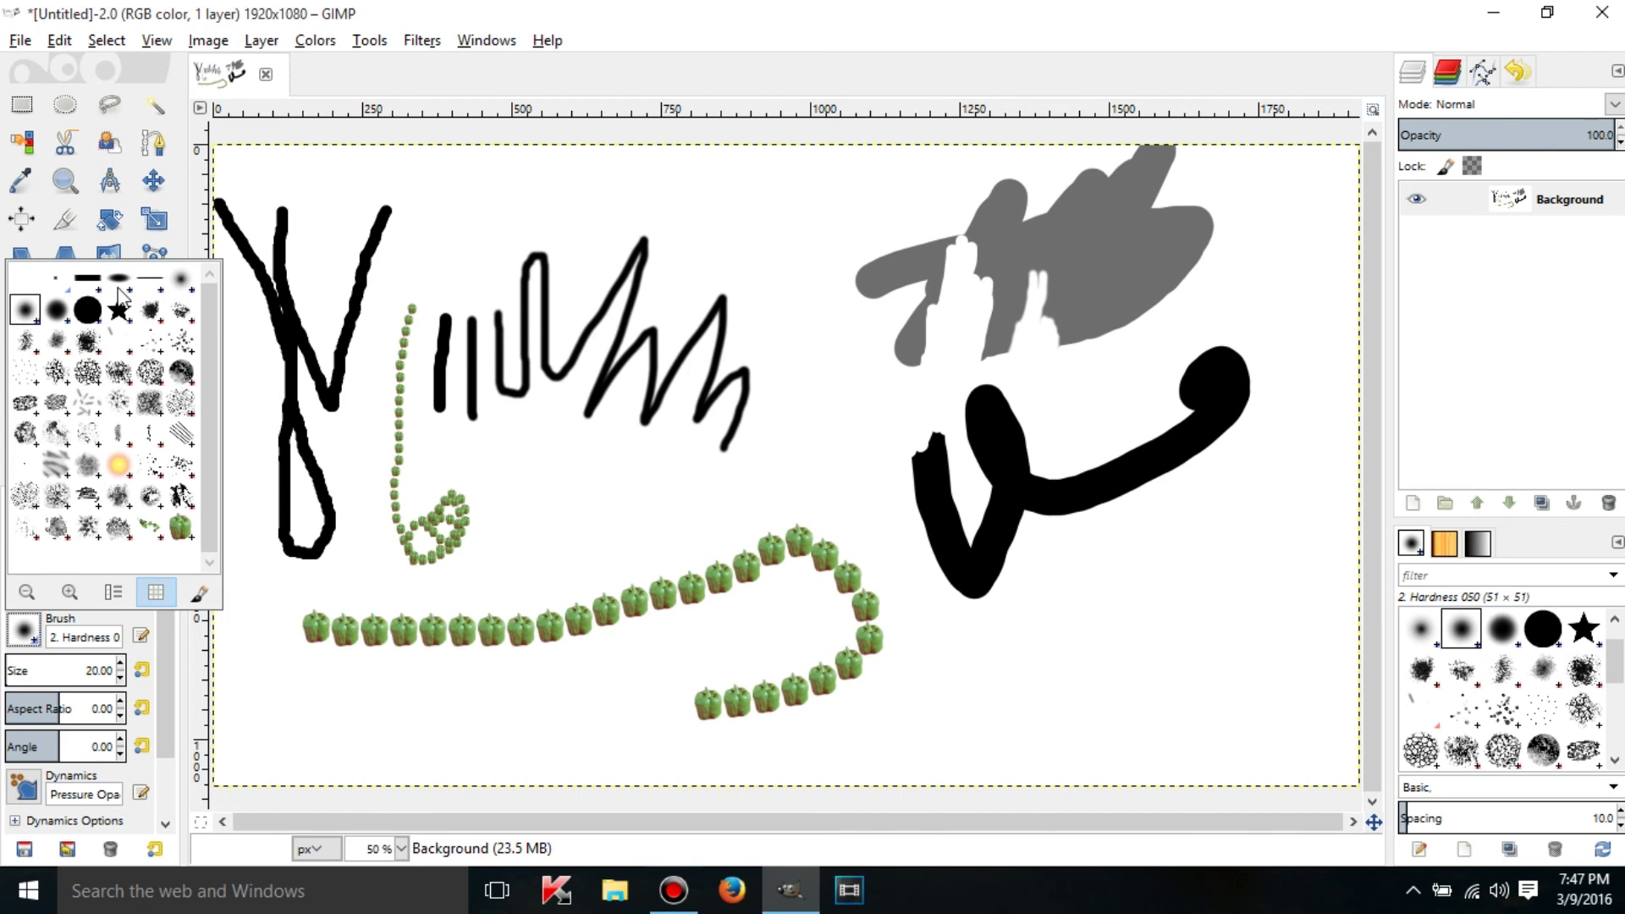
left_click(120, 290)
mouse_move(354, 222)
left_mouse_down()
mouse_move(653, 243)
mouse_move(481, 242)
mouse_move(602, 246)
left_mouse_up()
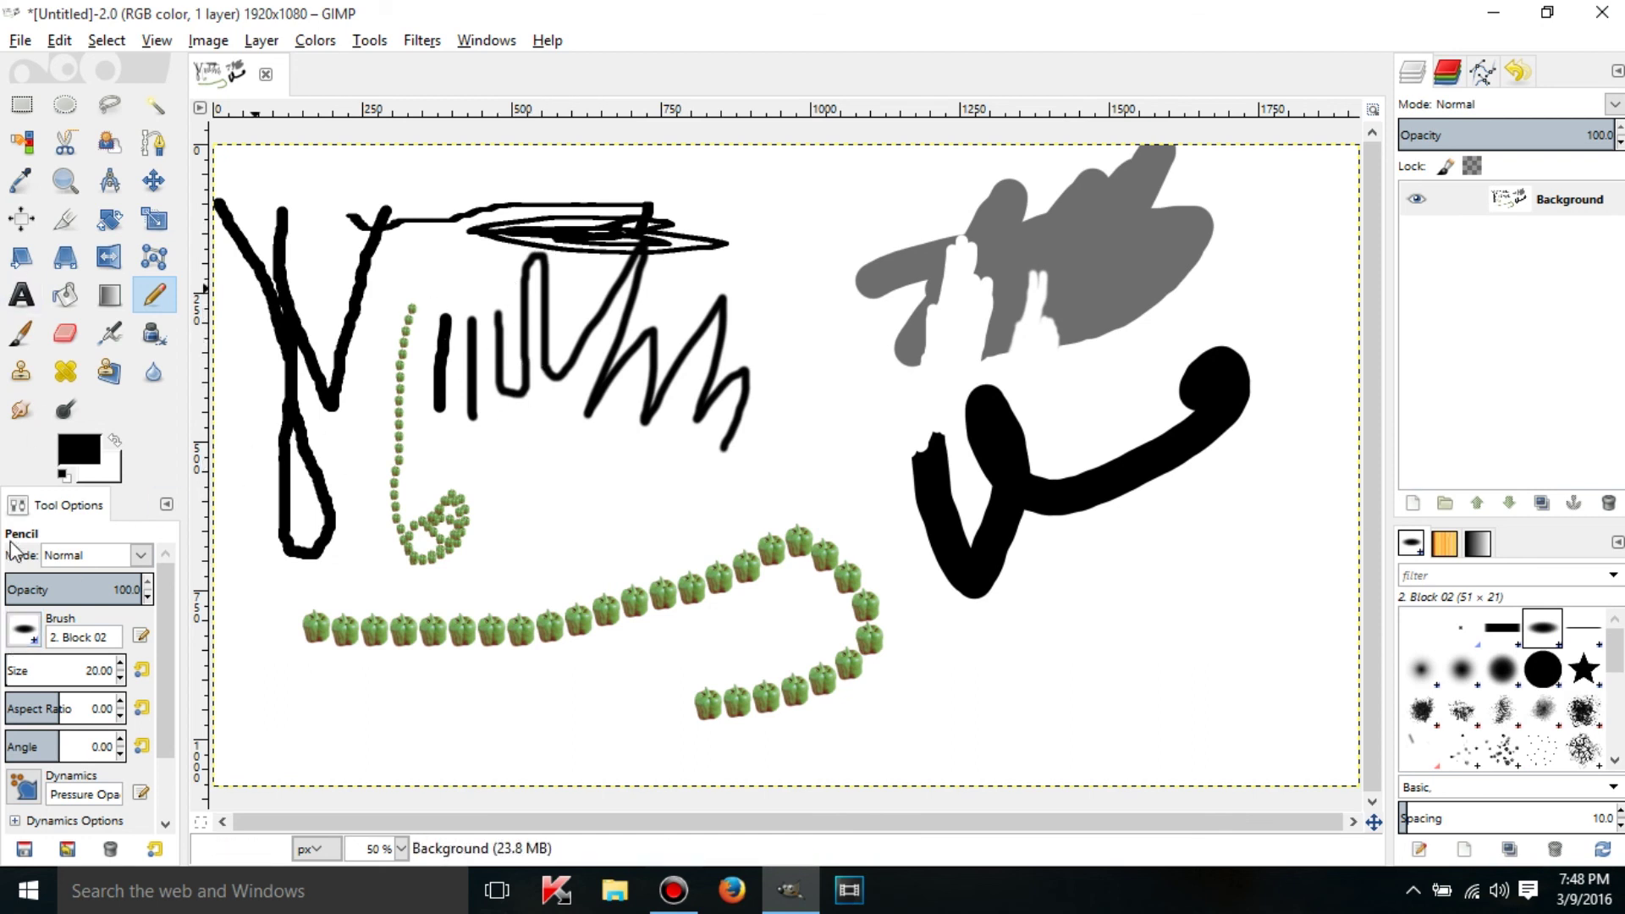
Step: Reset the pencil brush to the round 2. Hardness 100 brush
left_click(23, 631)
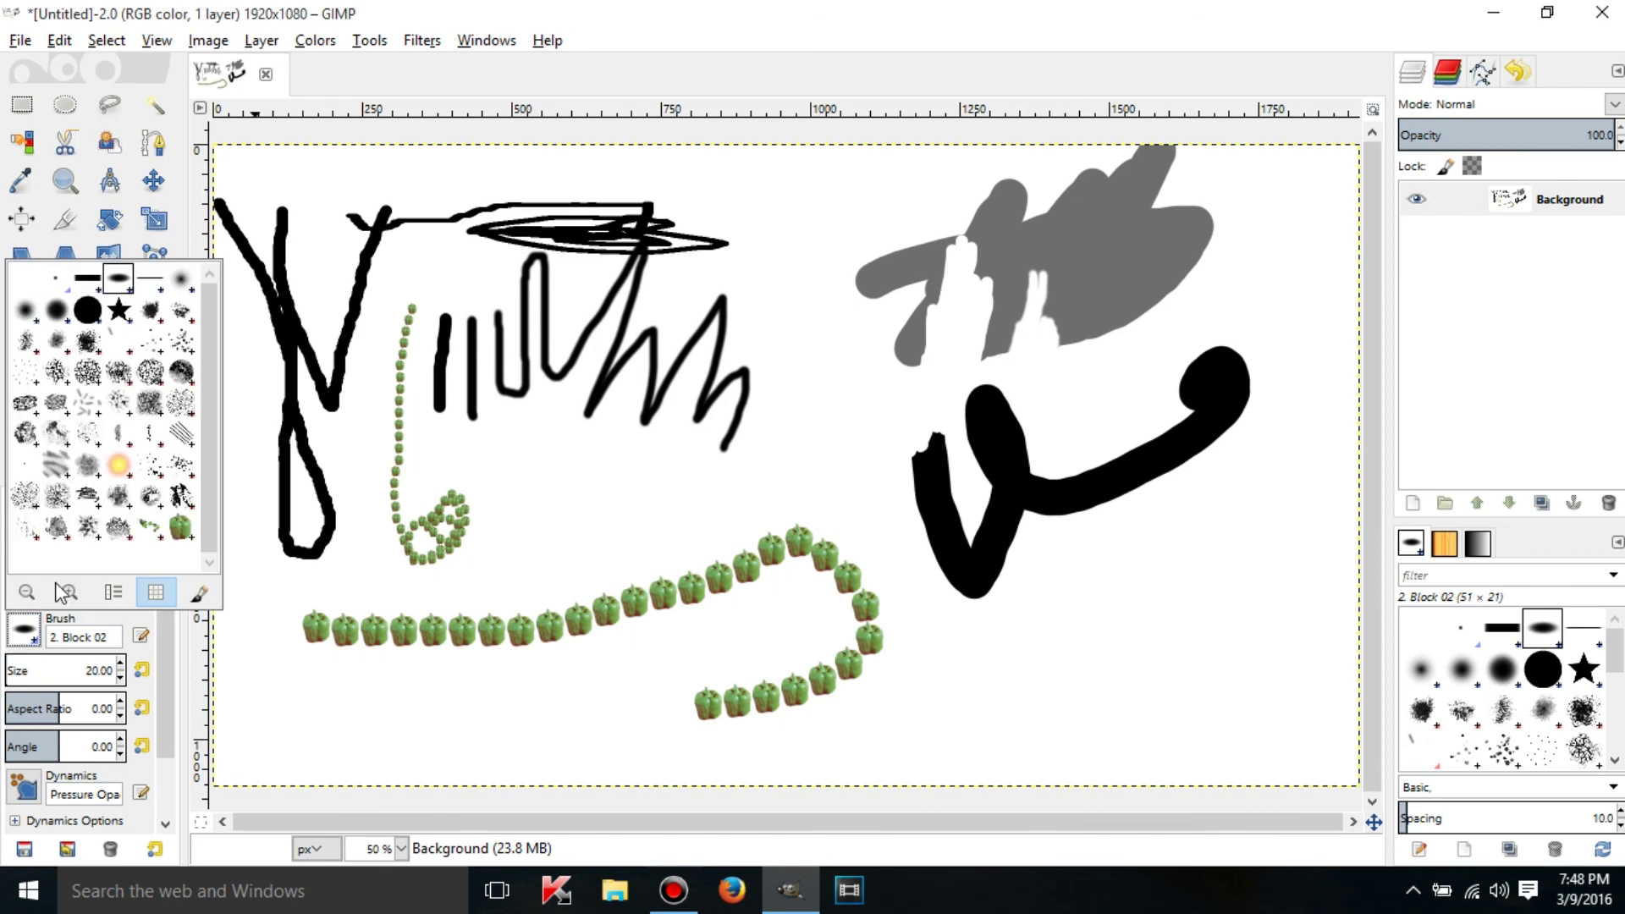
left_click(87, 340)
left_click(23, 631)
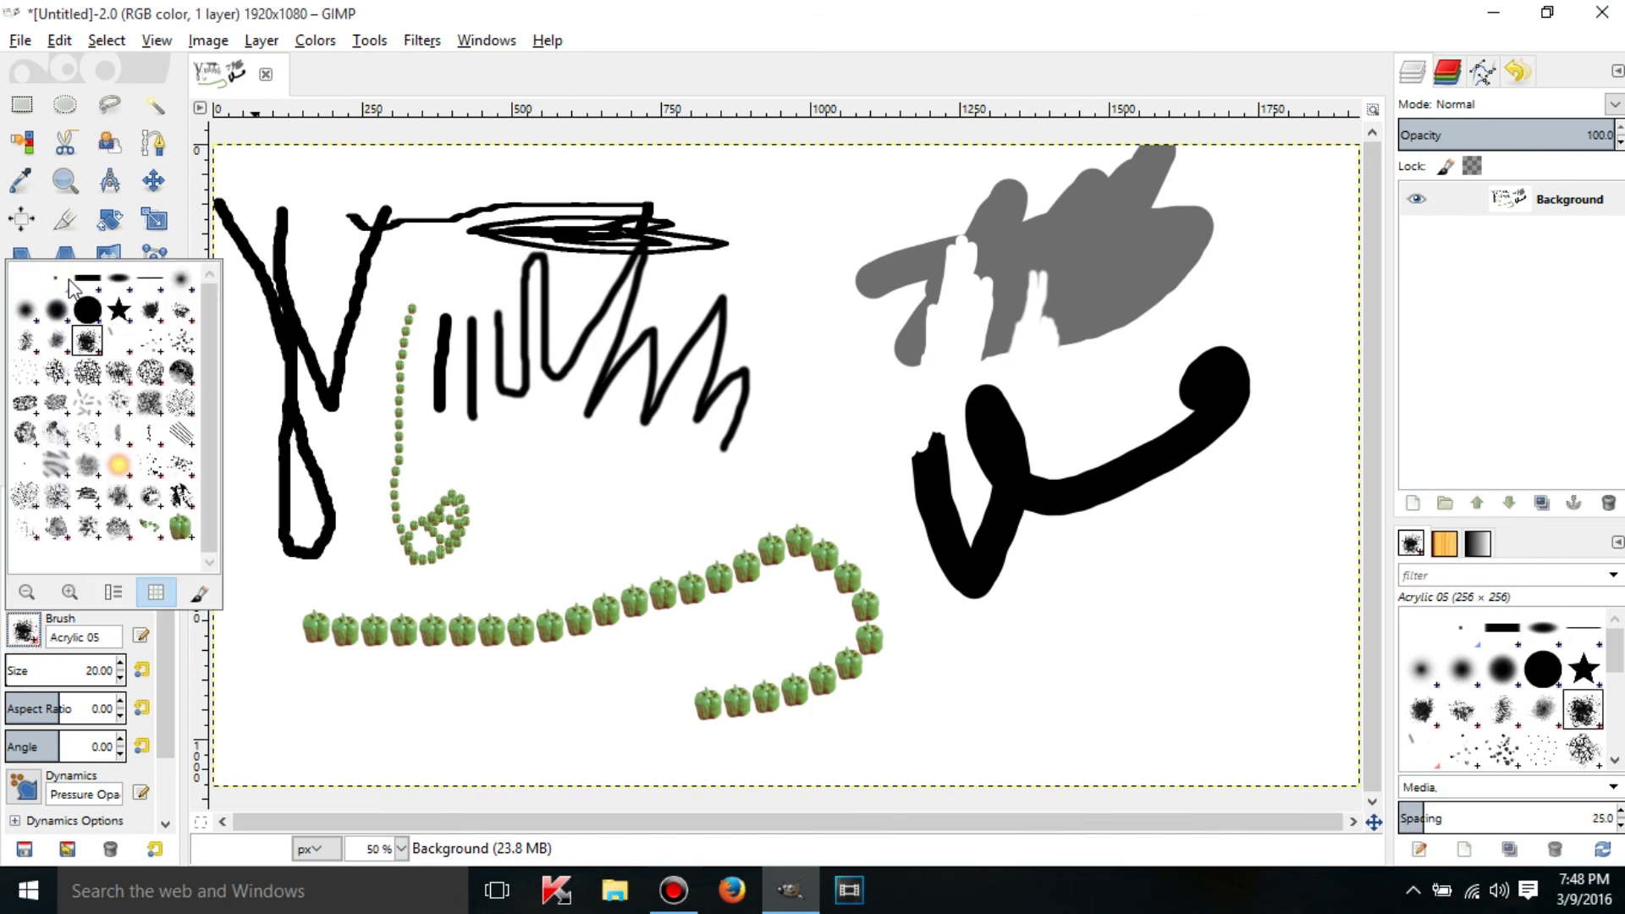
left_click(86, 312)
Step: Spray grey Airbrush strokes, a dark looping scribble and a trailing streak above the pepper row
left_click(21, 335)
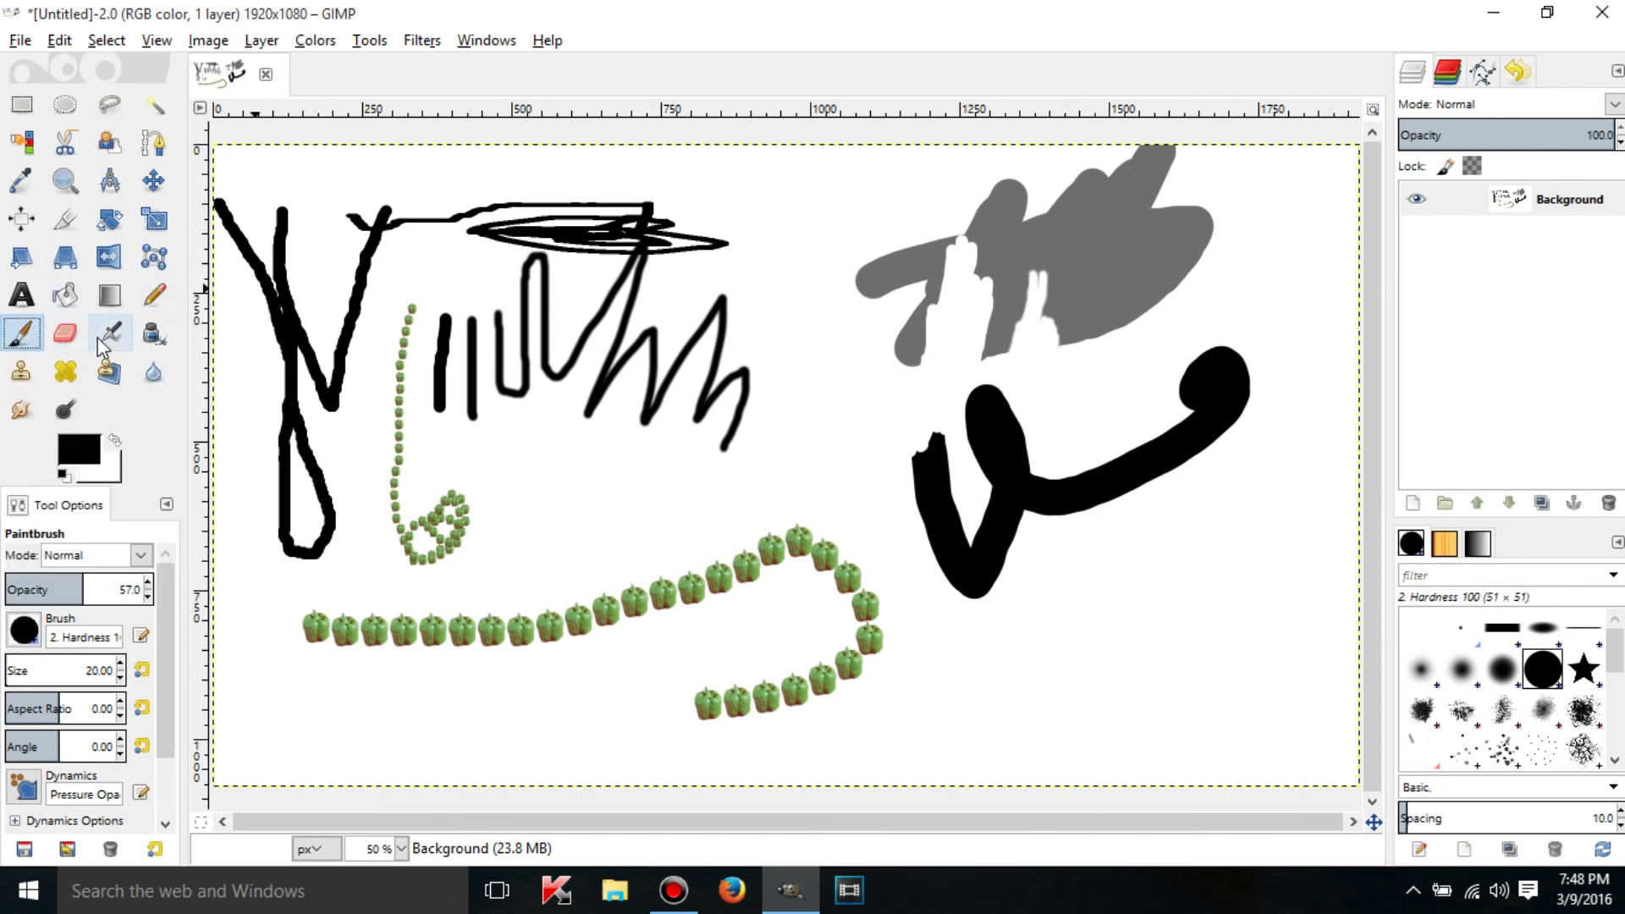
left_click(109, 333)
left_click_drag(506, 392, 530, 393)
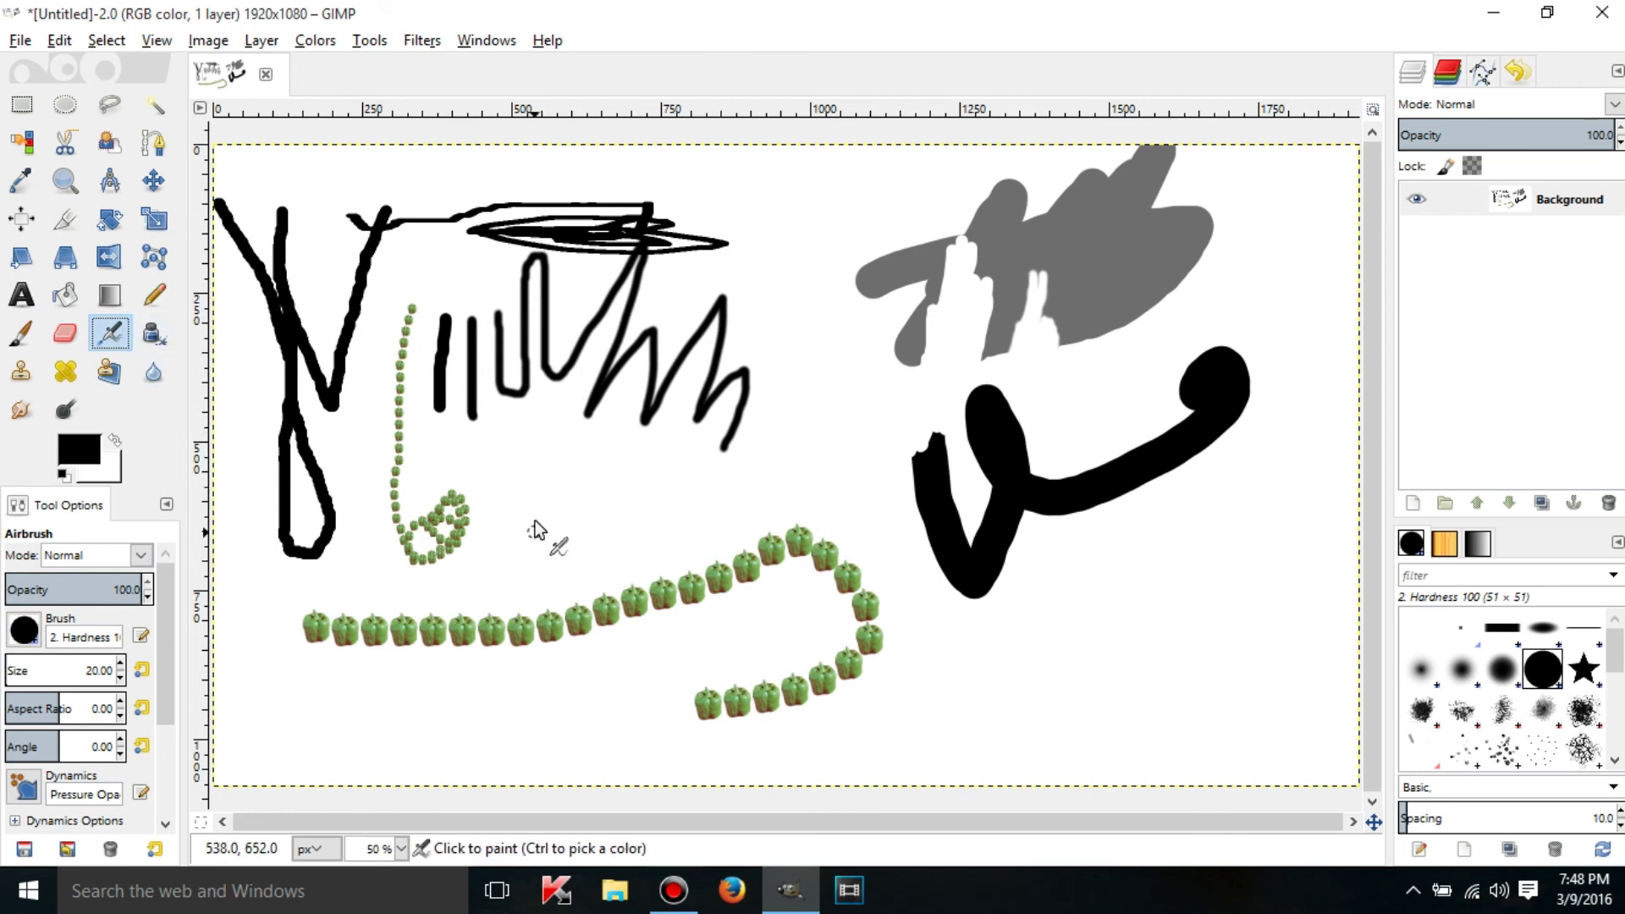
mouse_move(523, 452)
left_mouse_down()
mouse_move(533, 546)
mouse_move(549, 547)
mouse_move(558, 451)
mouse_move(581, 442)
mouse_move(595, 530)
mouse_move(623, 525)
mouse_move(589, 533)
mouse_move(619, 525)
mouse_move(588, 518)
mouse_move(577, 480)
mouse_move(567, 521)
left_mouse_up()
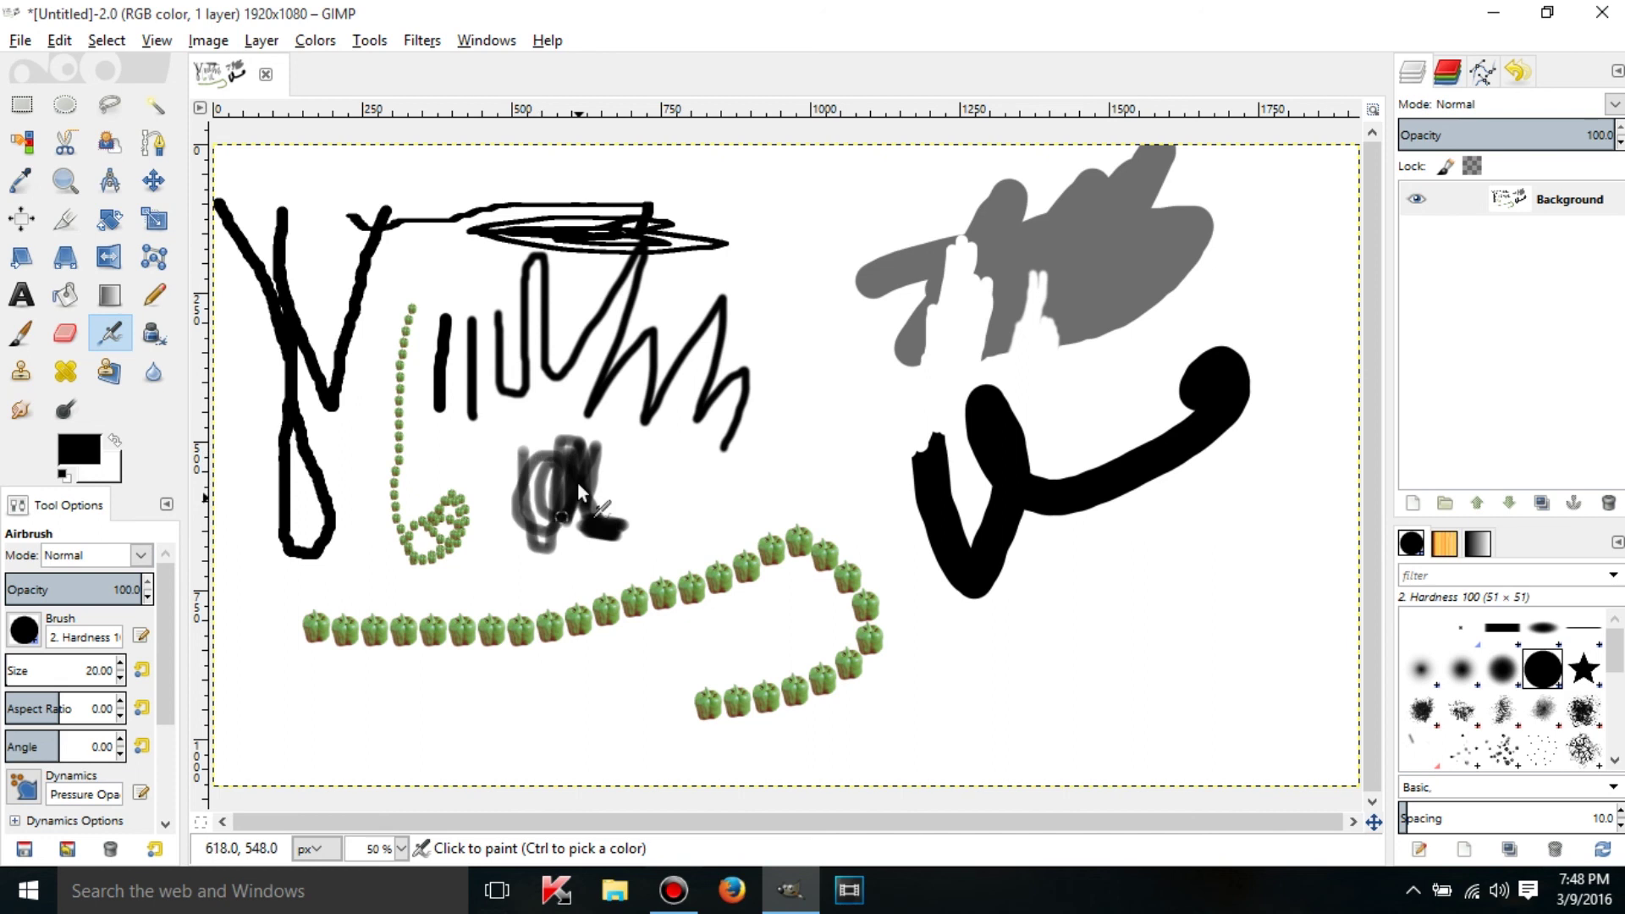
left_click_drag(500, 566, 554, 573)
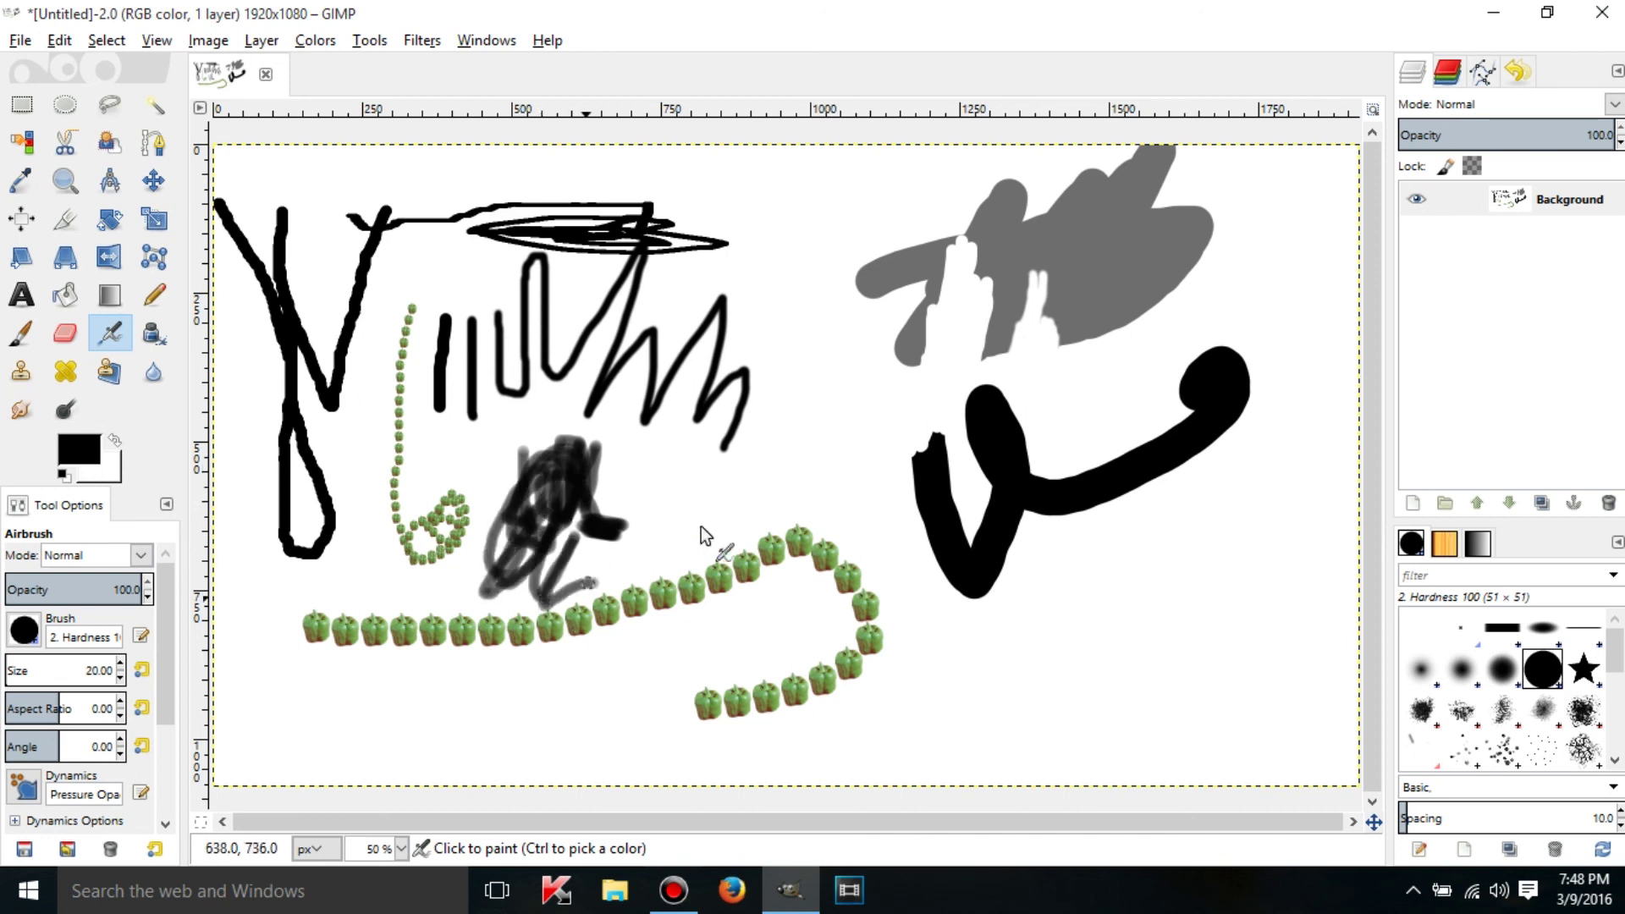
left_click_drag(706, 518, 546, 596)
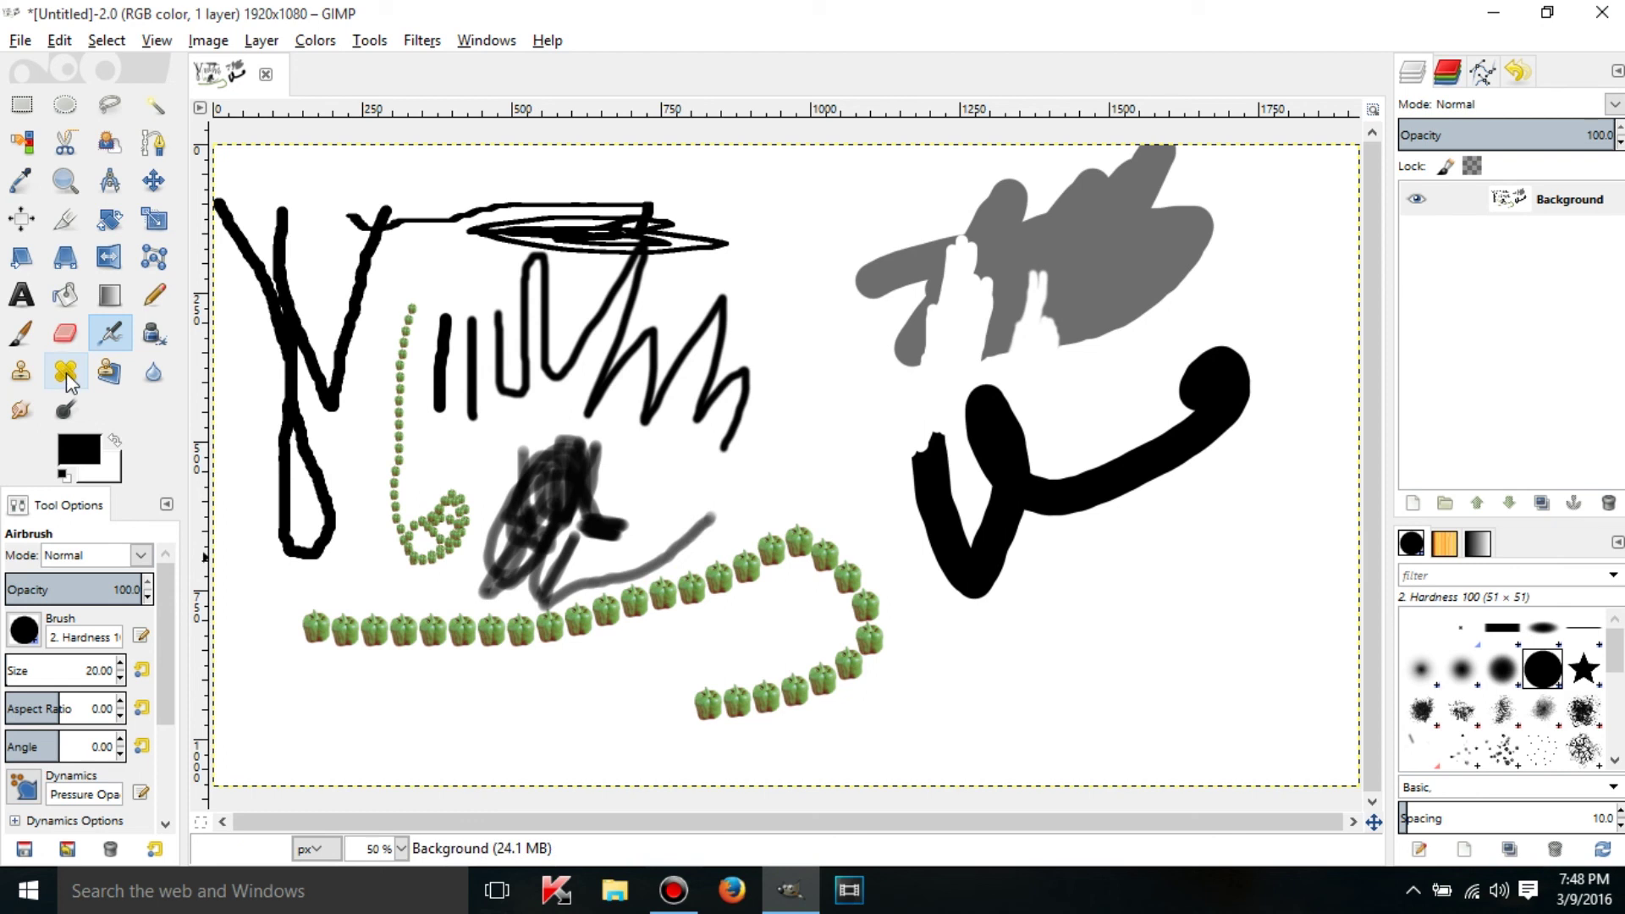
left_click(73, 180)
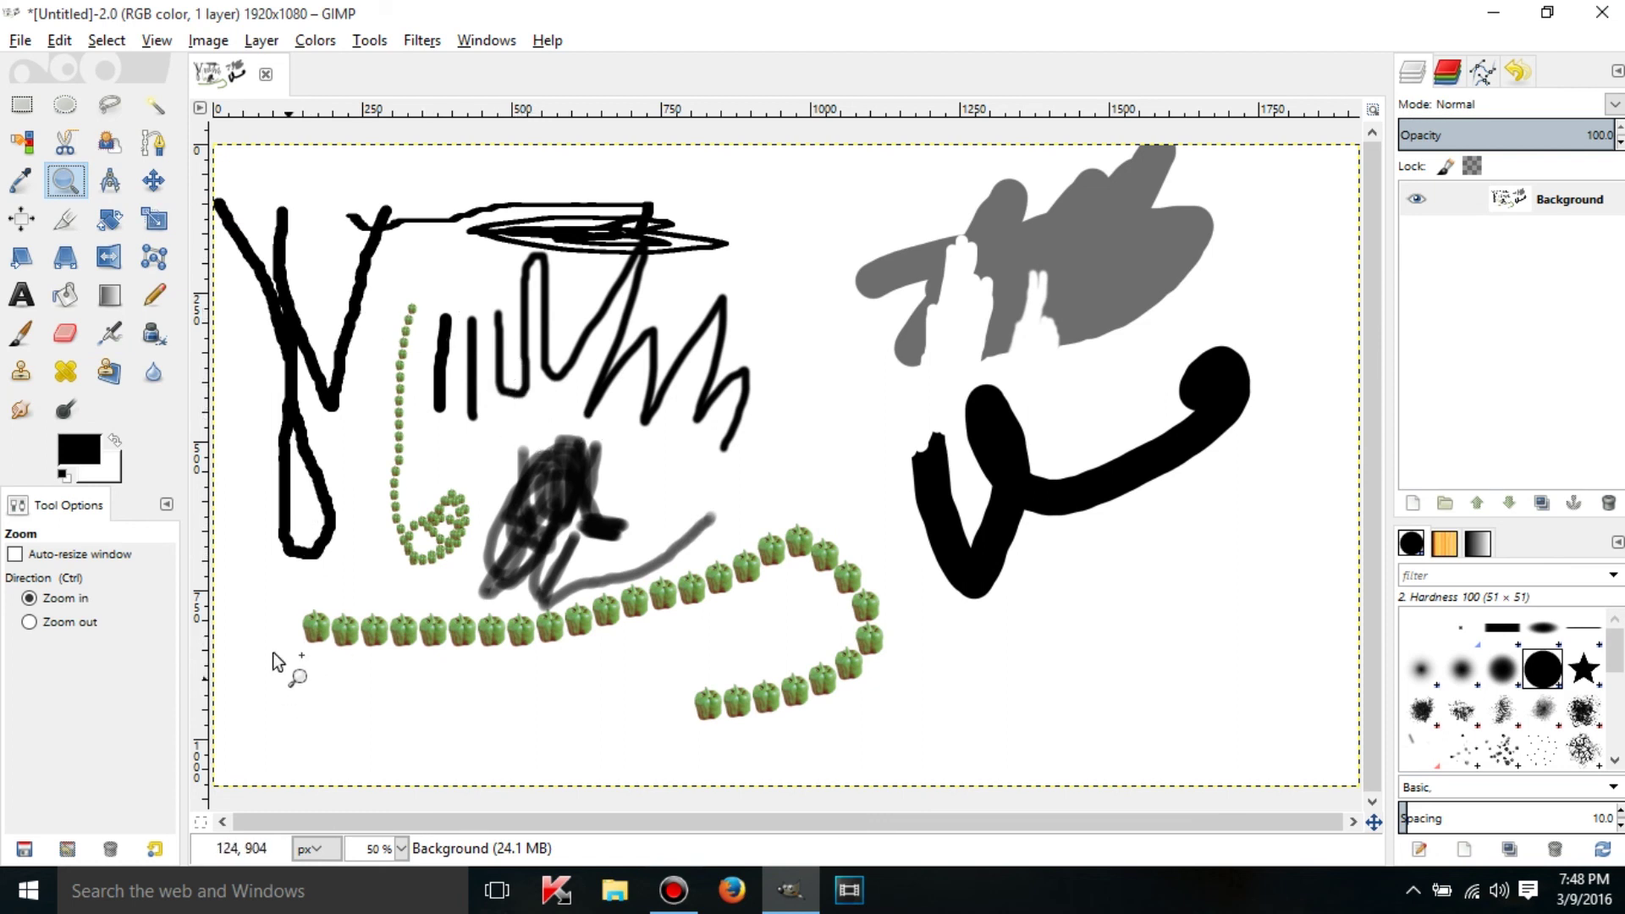
left_click(315, 634)
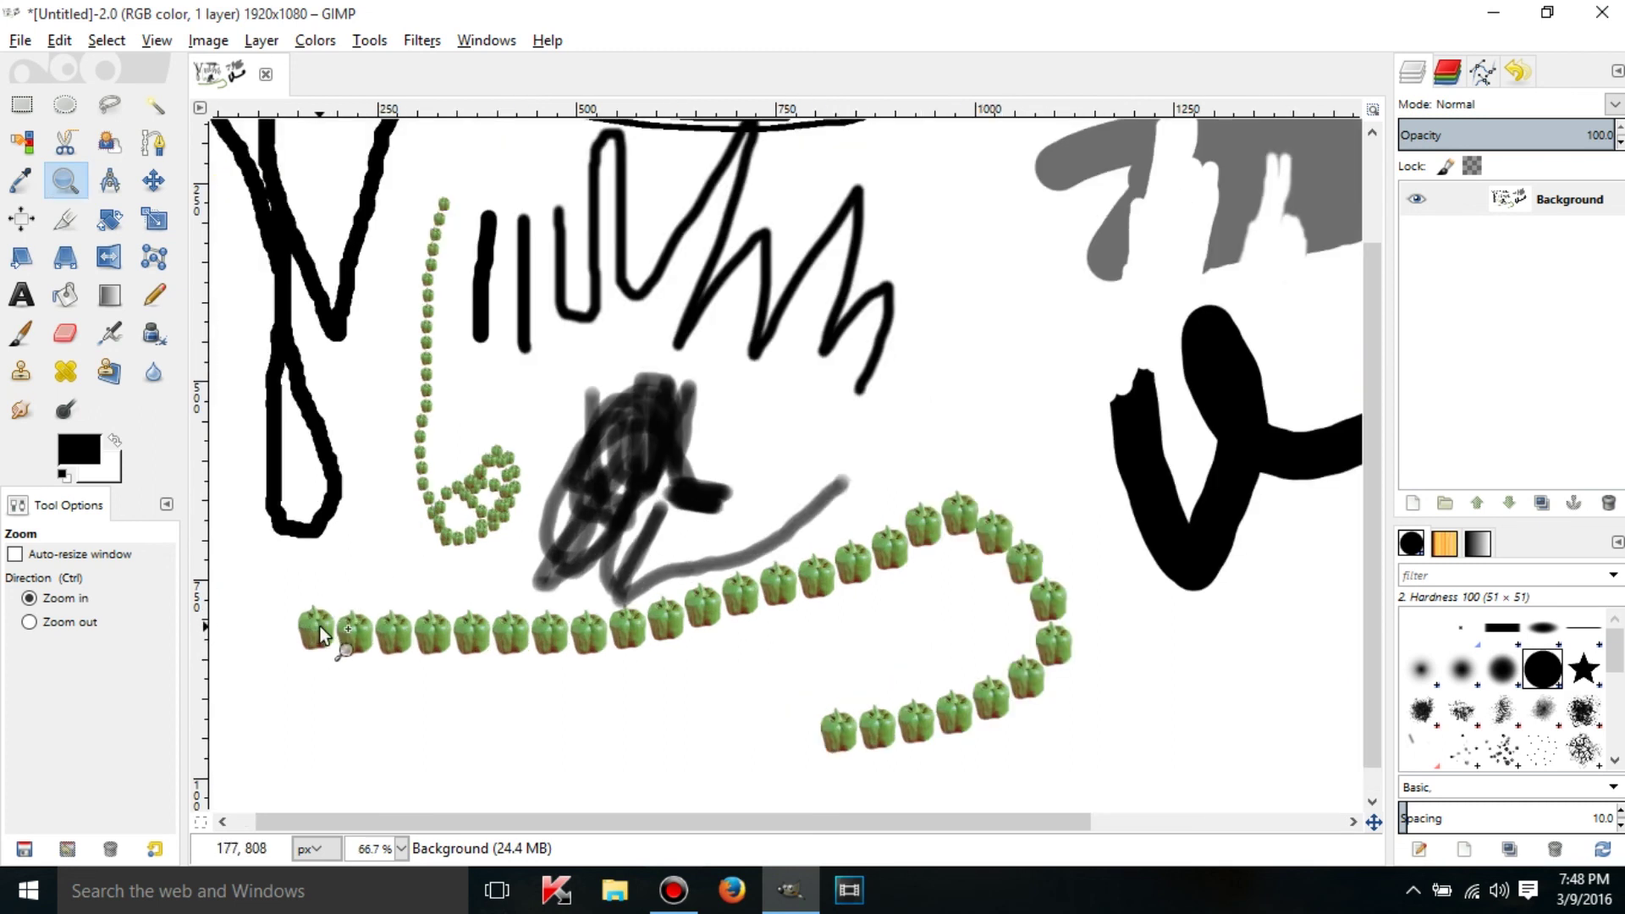
left_click(315, 626)
left_click(315, 627)
left_click(315, 626)
left_click(315, 626)
left_click(315, 627)
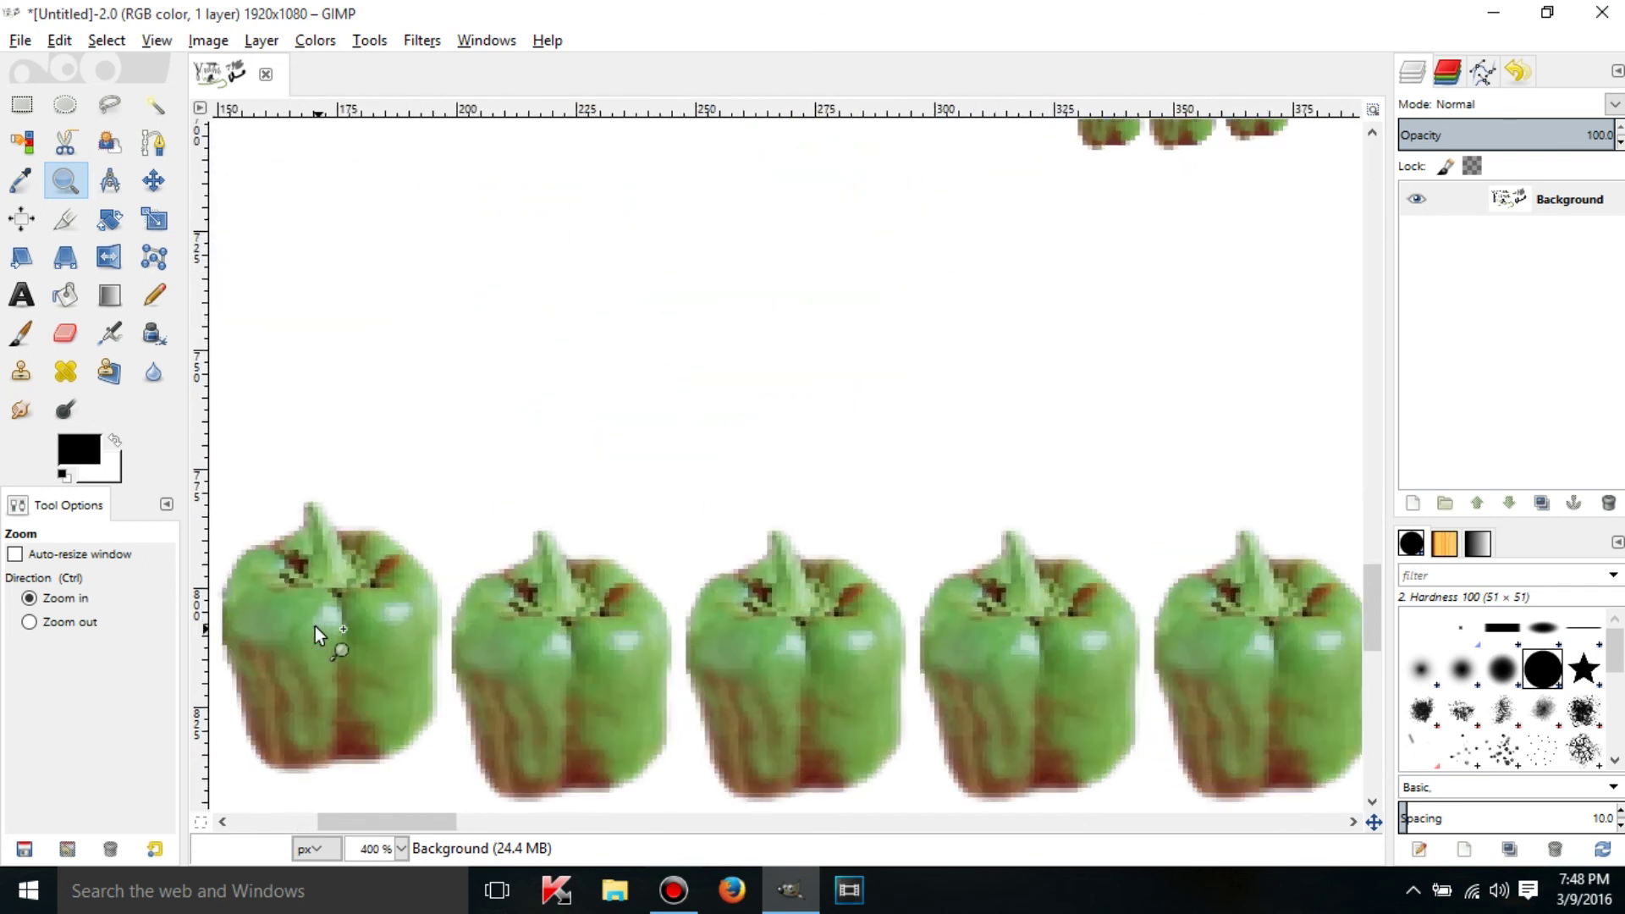
left_click(313, 635)
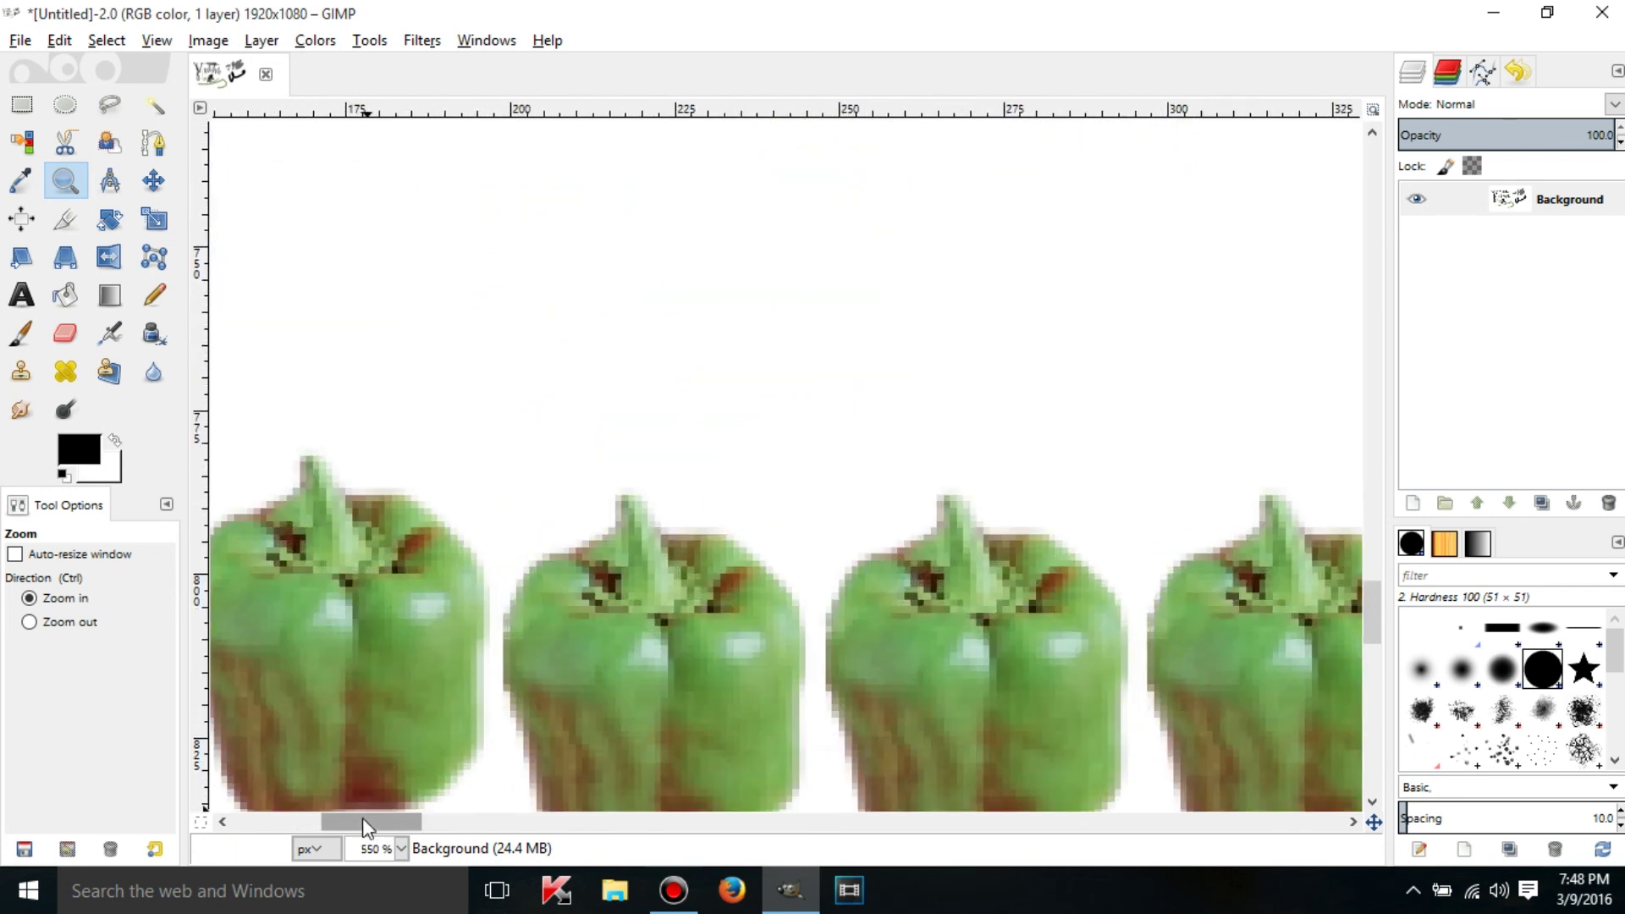
left_click_drag(362, 818, 353, 817)
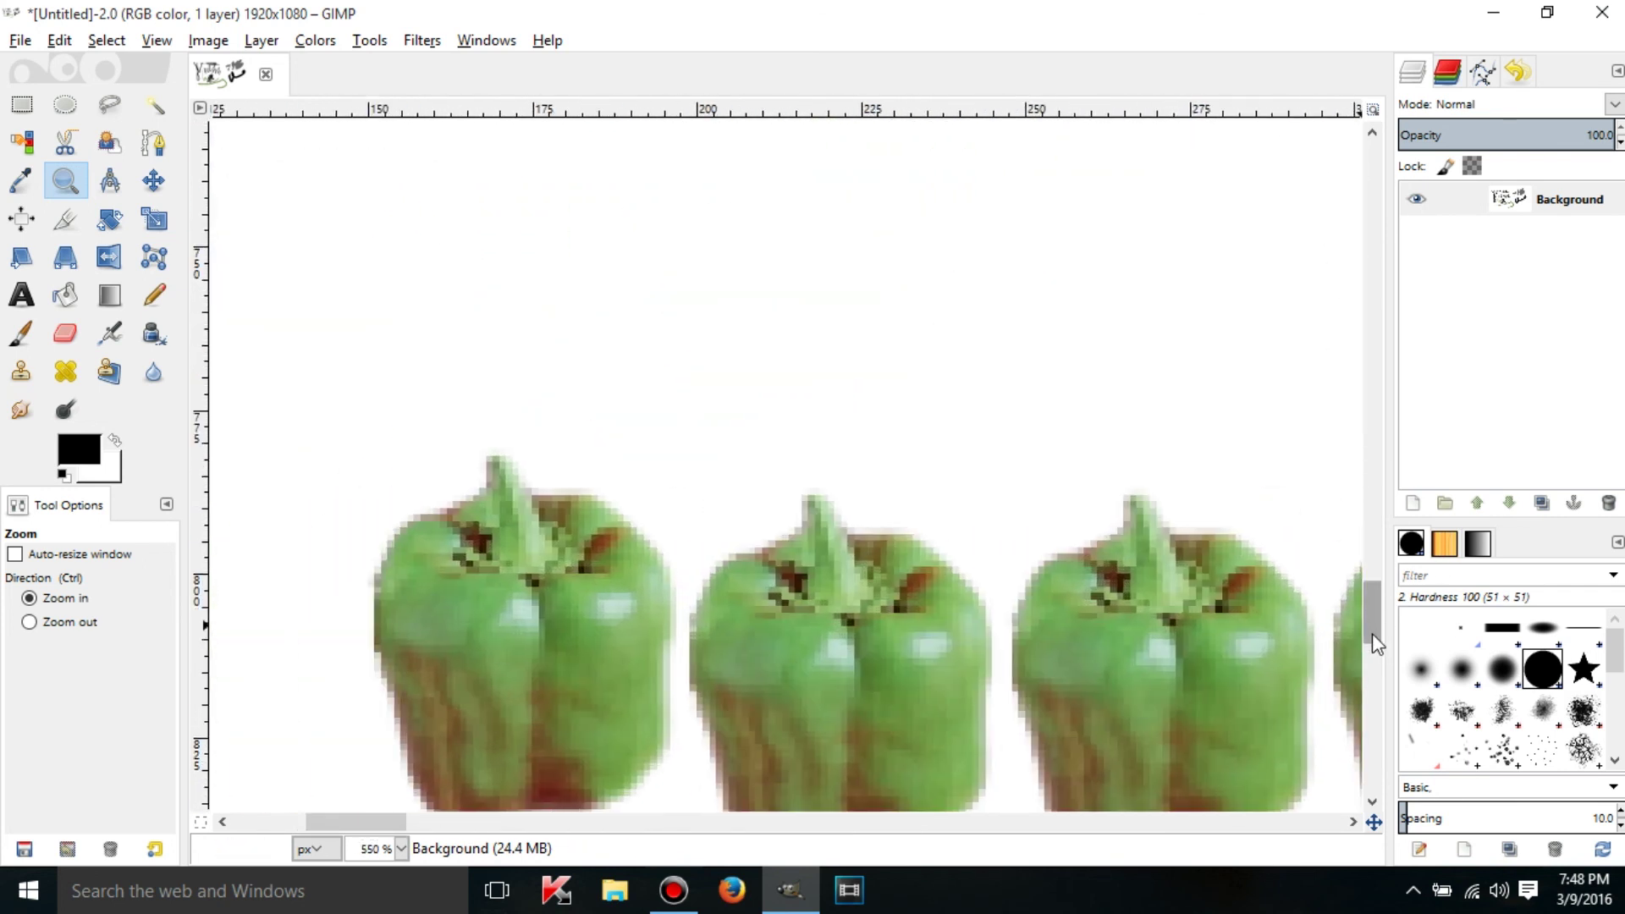
scroll(1371, 633, "down", 3)
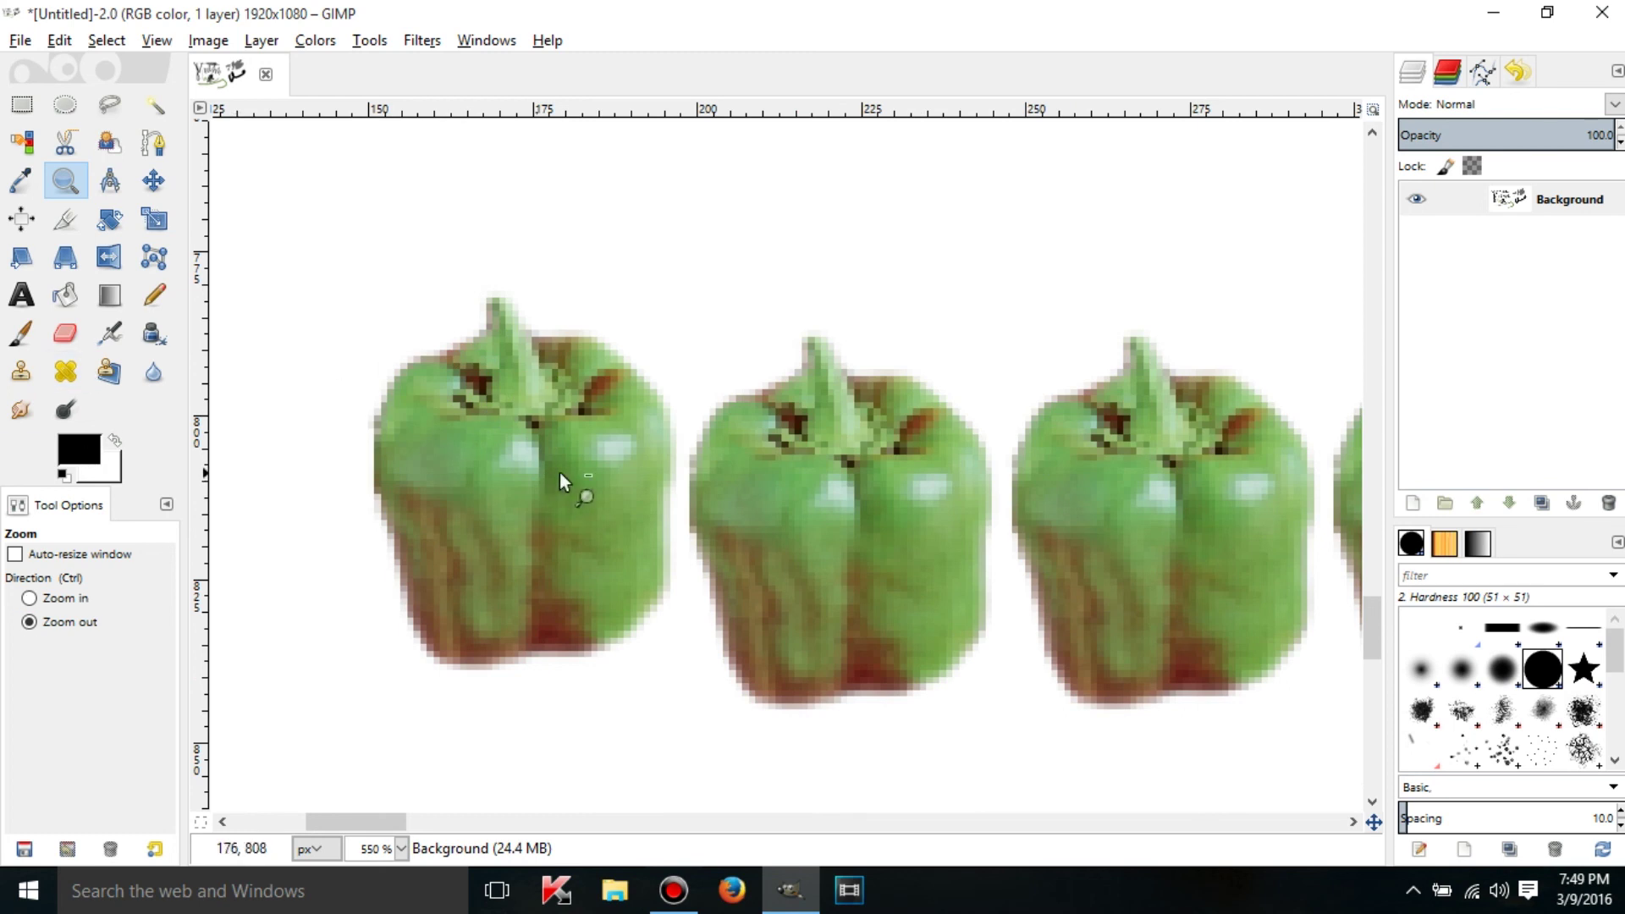
left_click(841, 480)
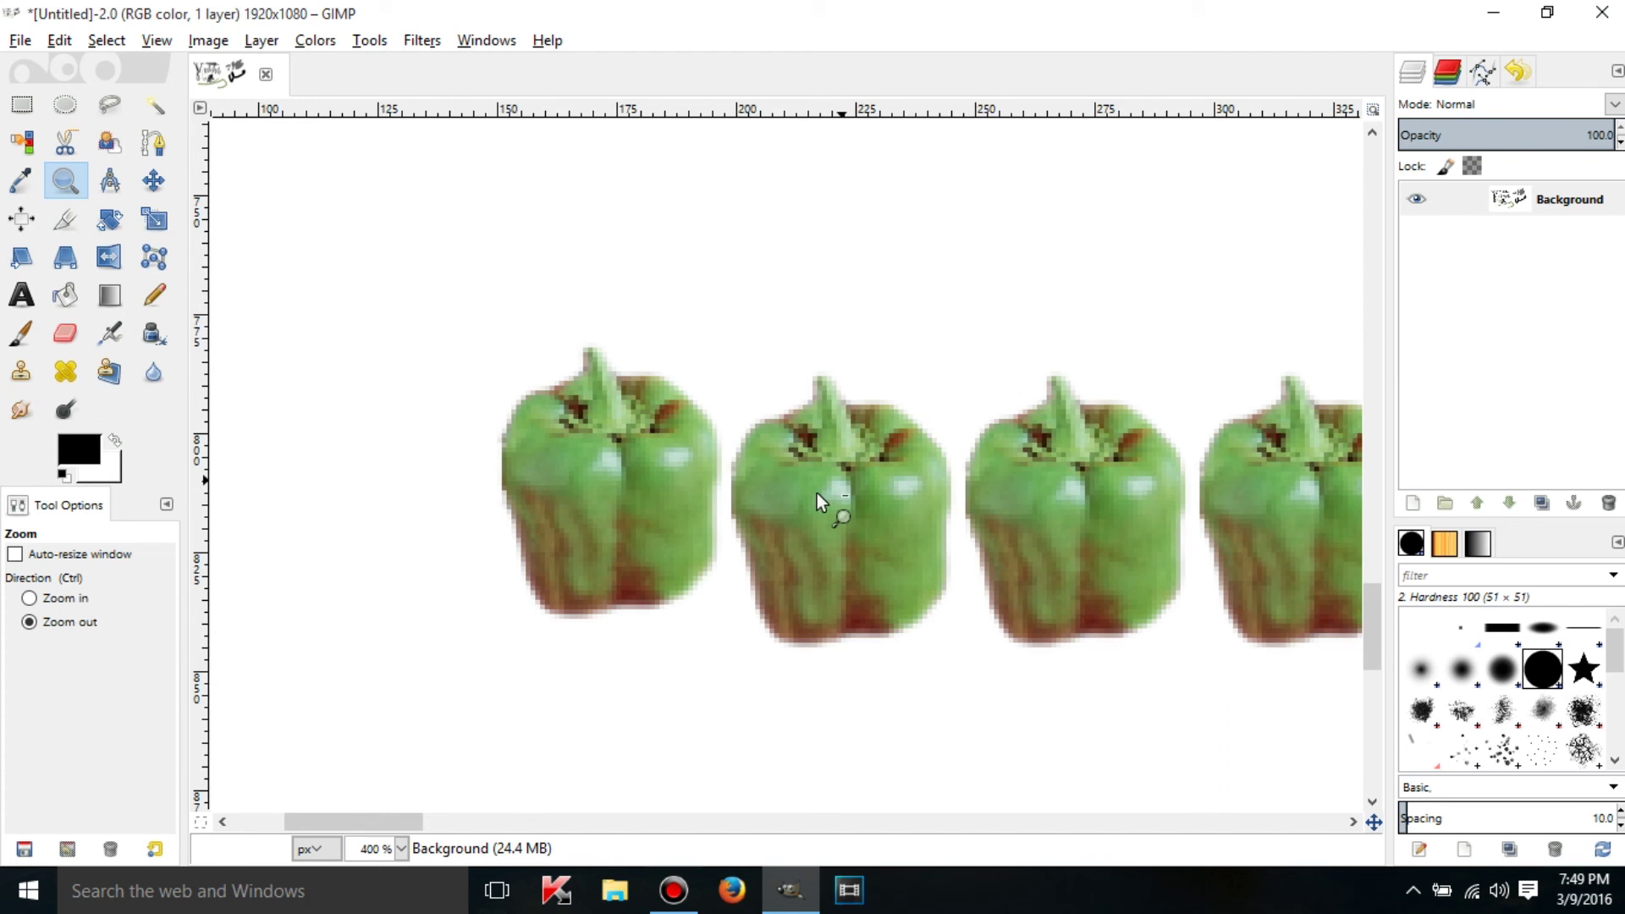
left_click(899, 490)
left_click(706, 486)
left_click(706, 486)
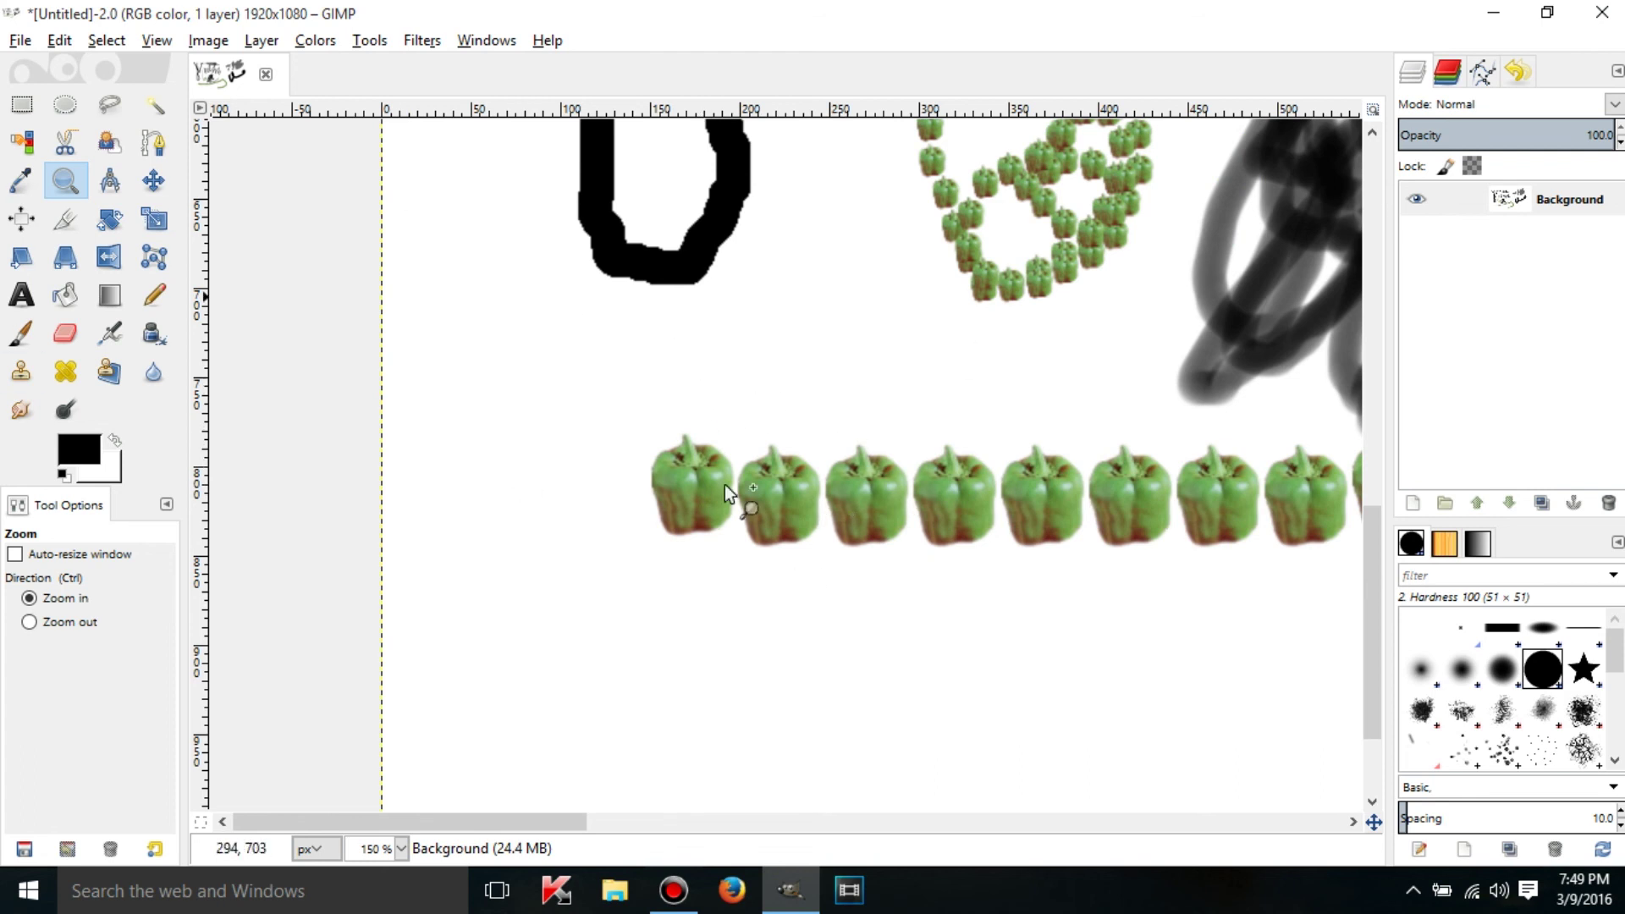
left_click(157, 39)
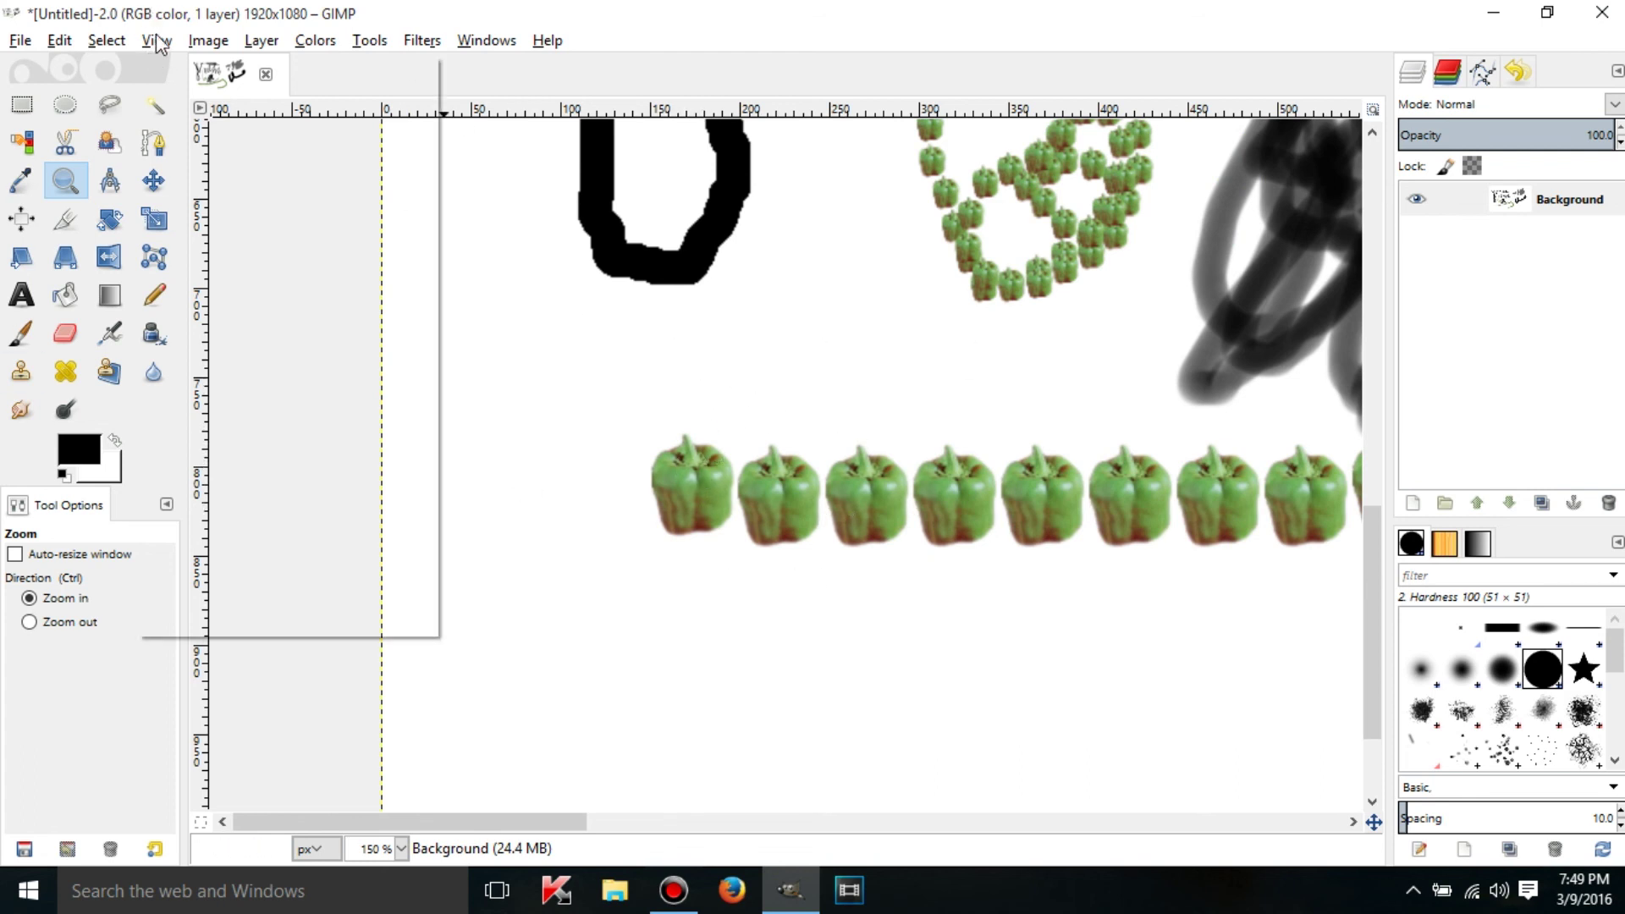
mouse_move(406, 119)
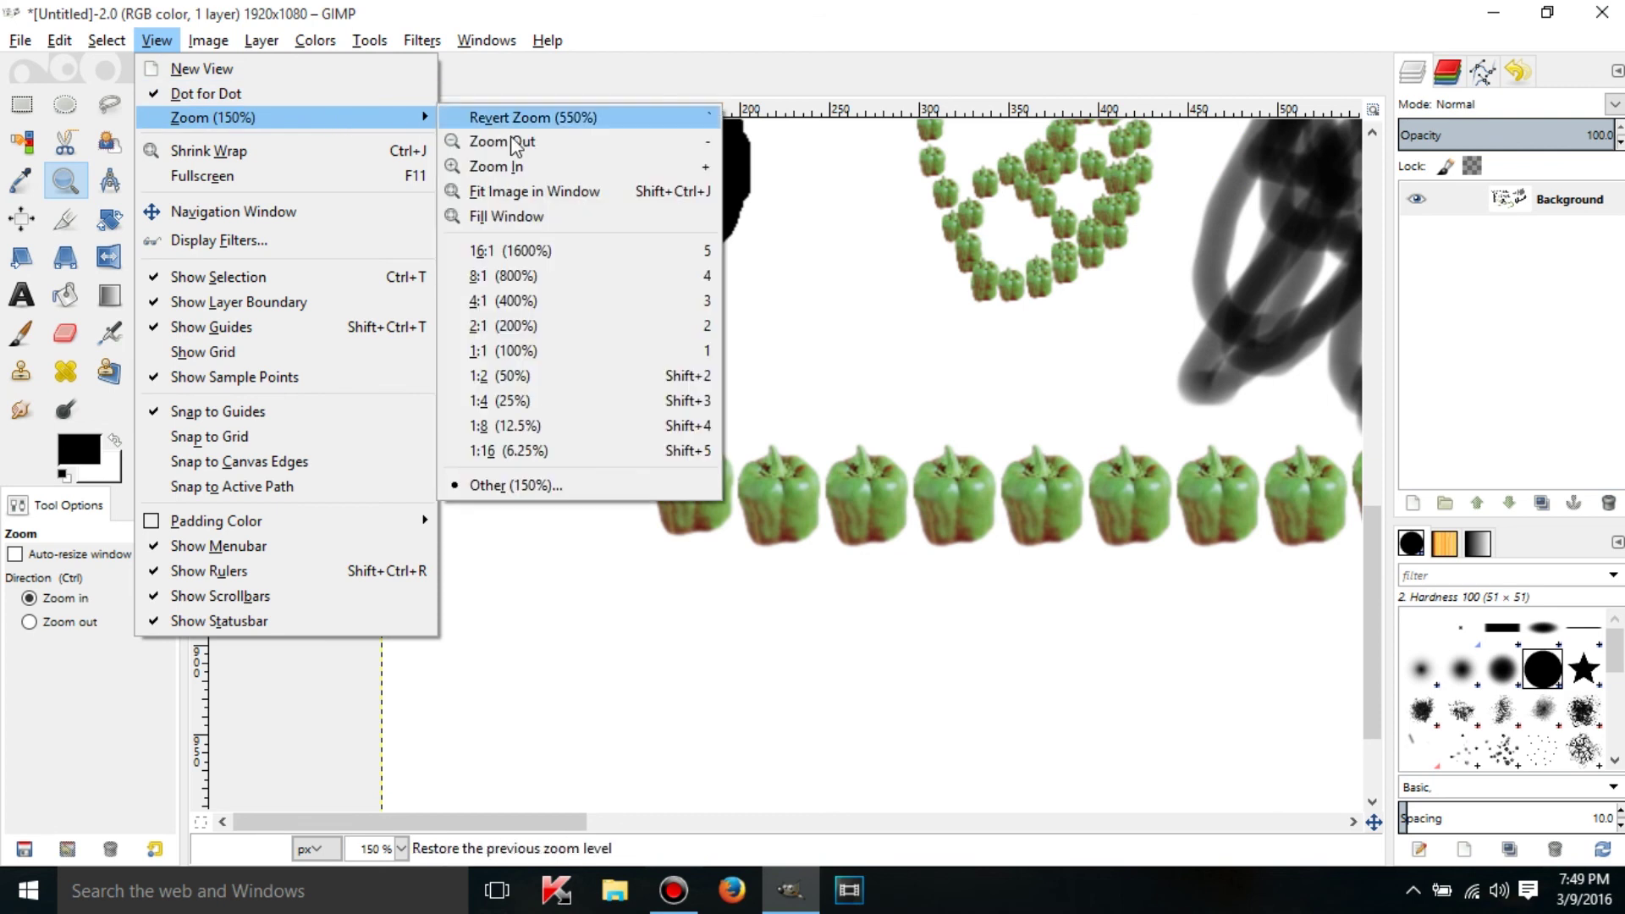
left_click(584, 192)
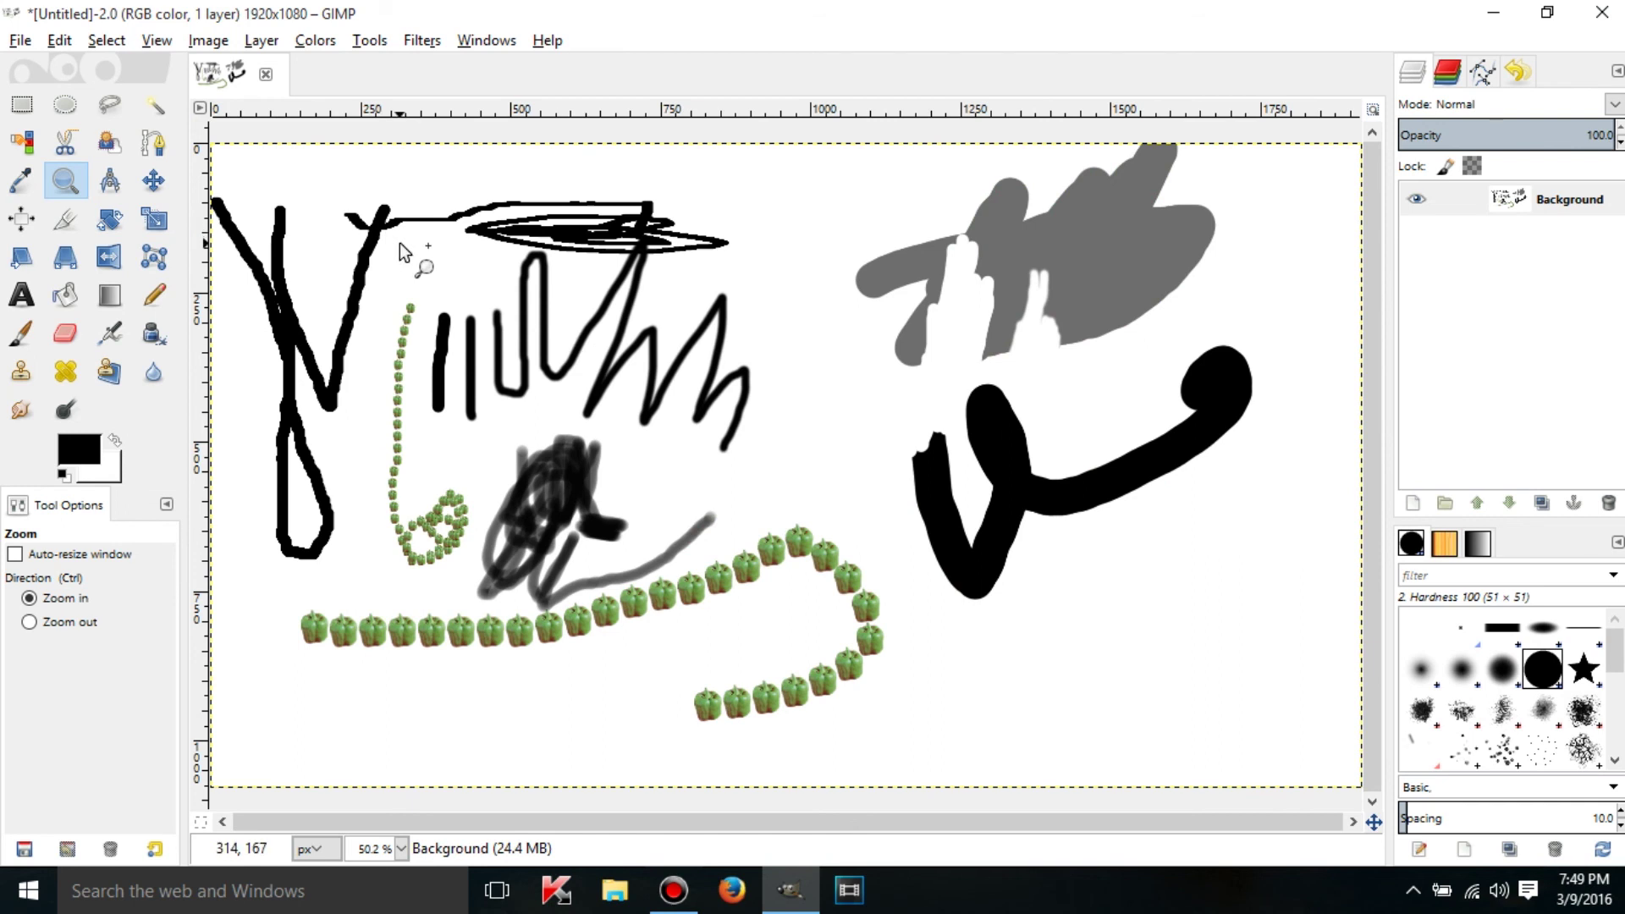
Step: Select the Text tool and set its font to Impact Condensed at size 180
left_click(21, 298)
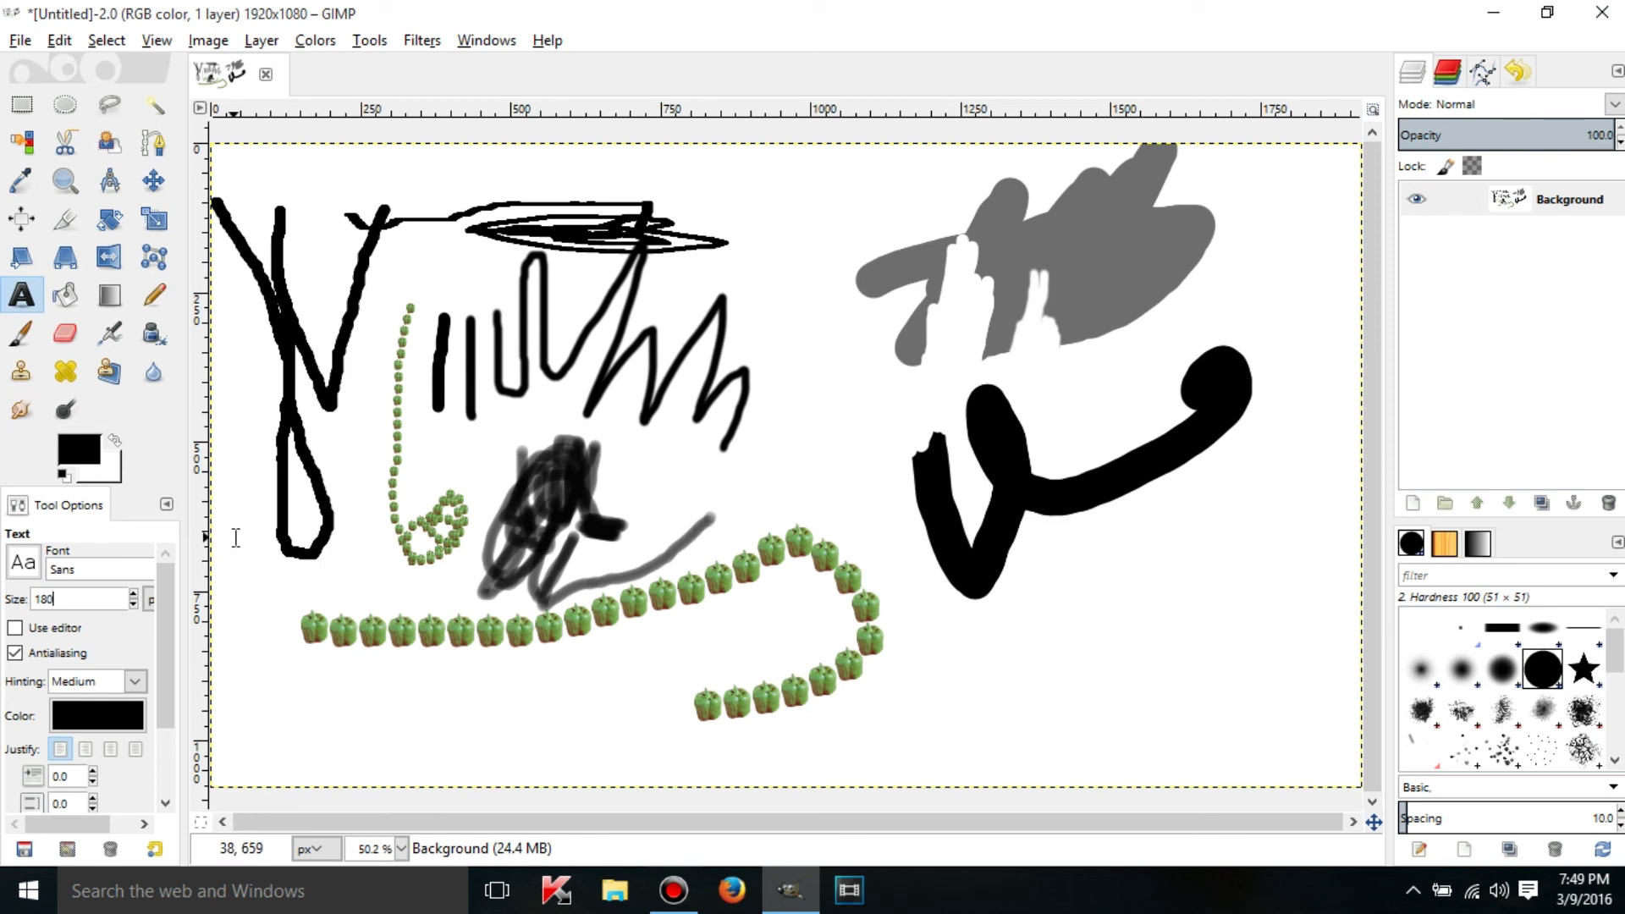
left_click(24, 563)
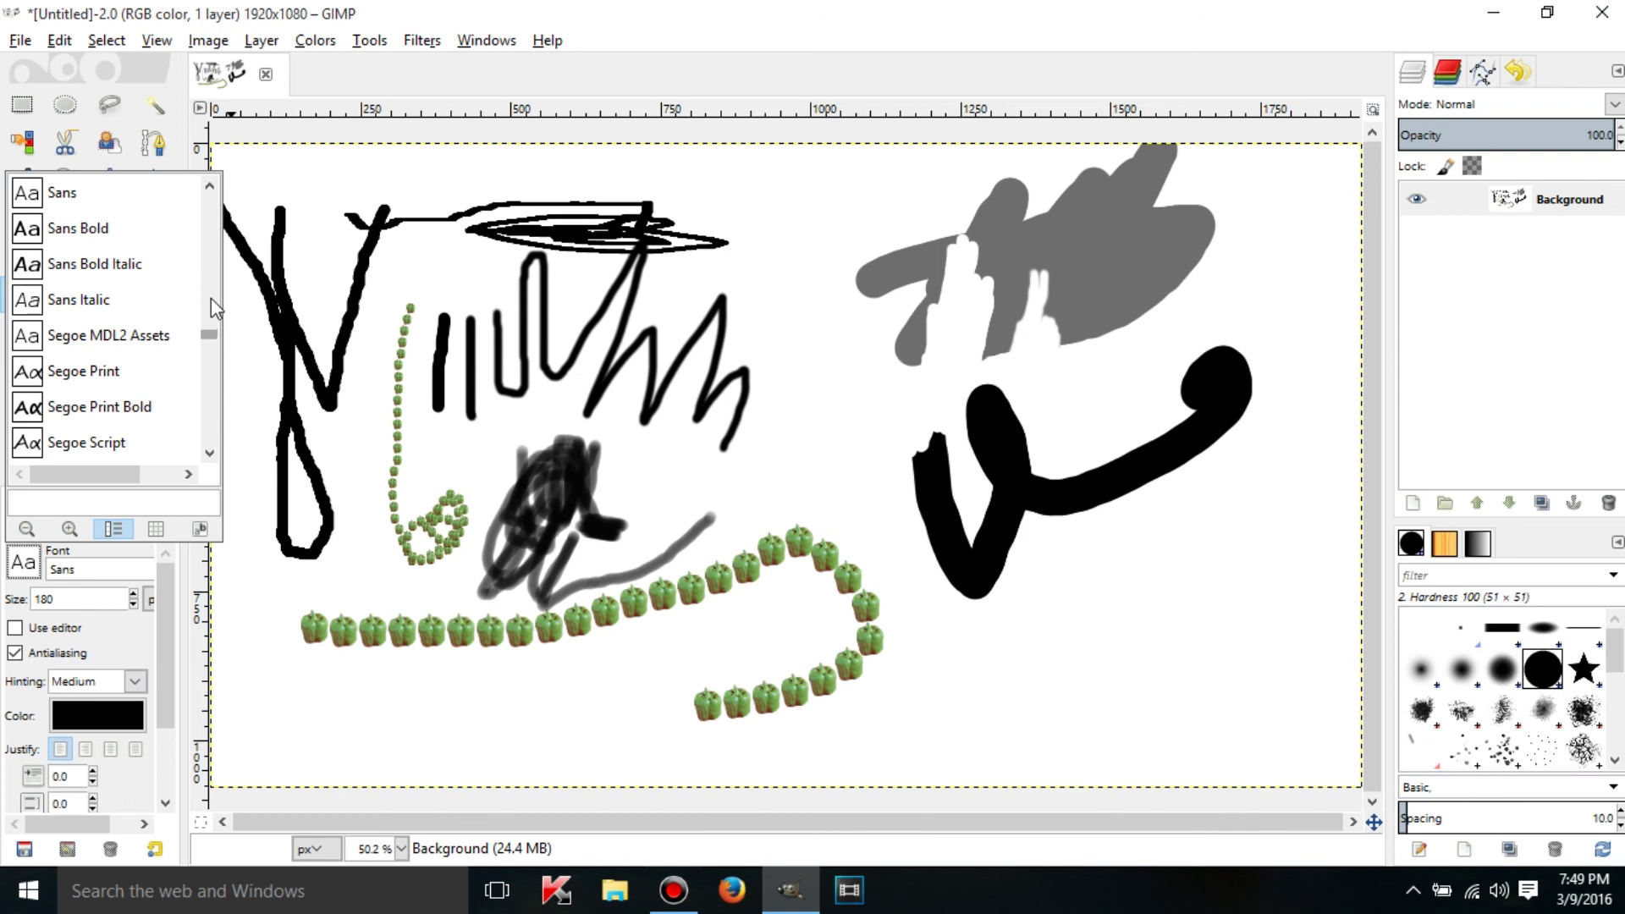
scroll(212, 292, "up", 10)
scroll(216, 272, "down", 2)
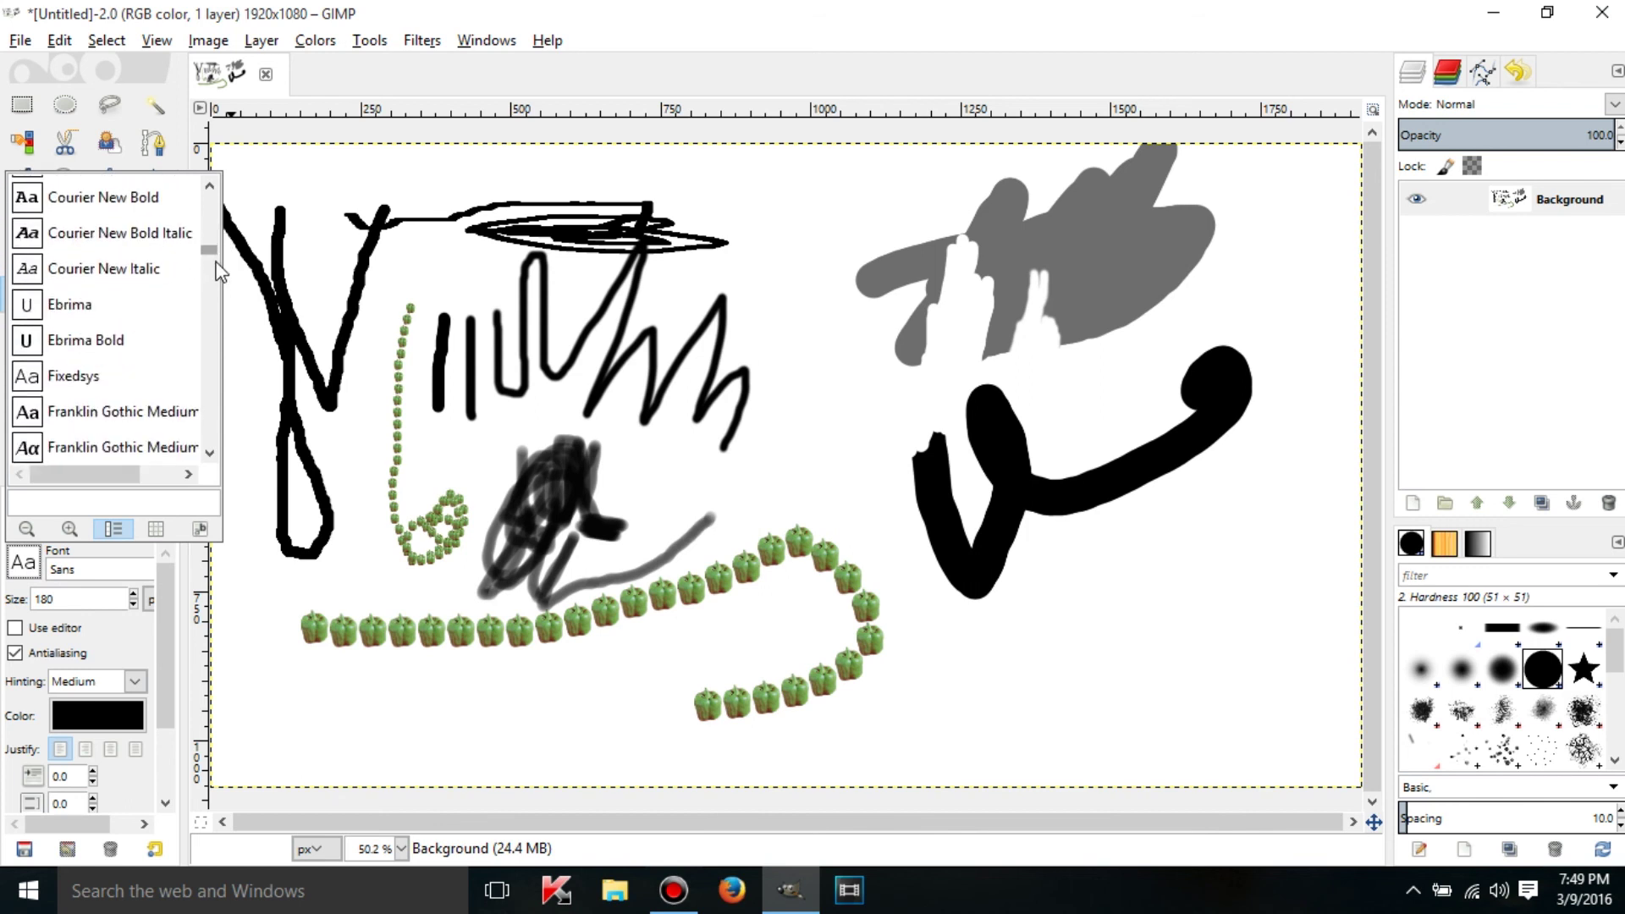
scroll(218, 271, "down", 6)
scroll(217, 280, "up", 2)
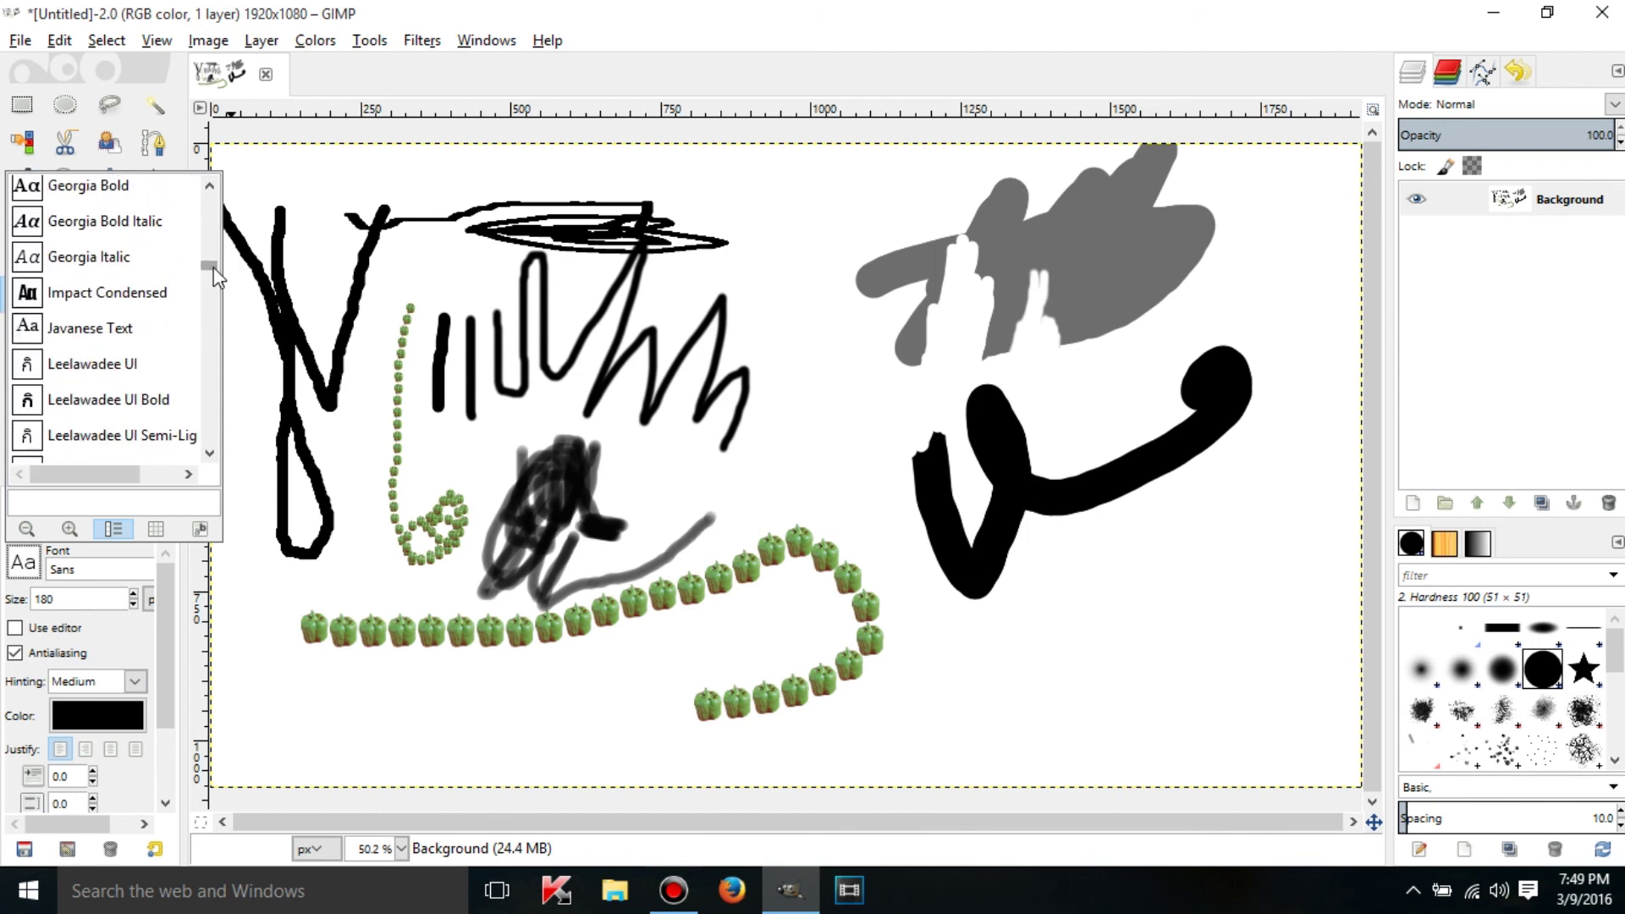
left_click(120, 292)
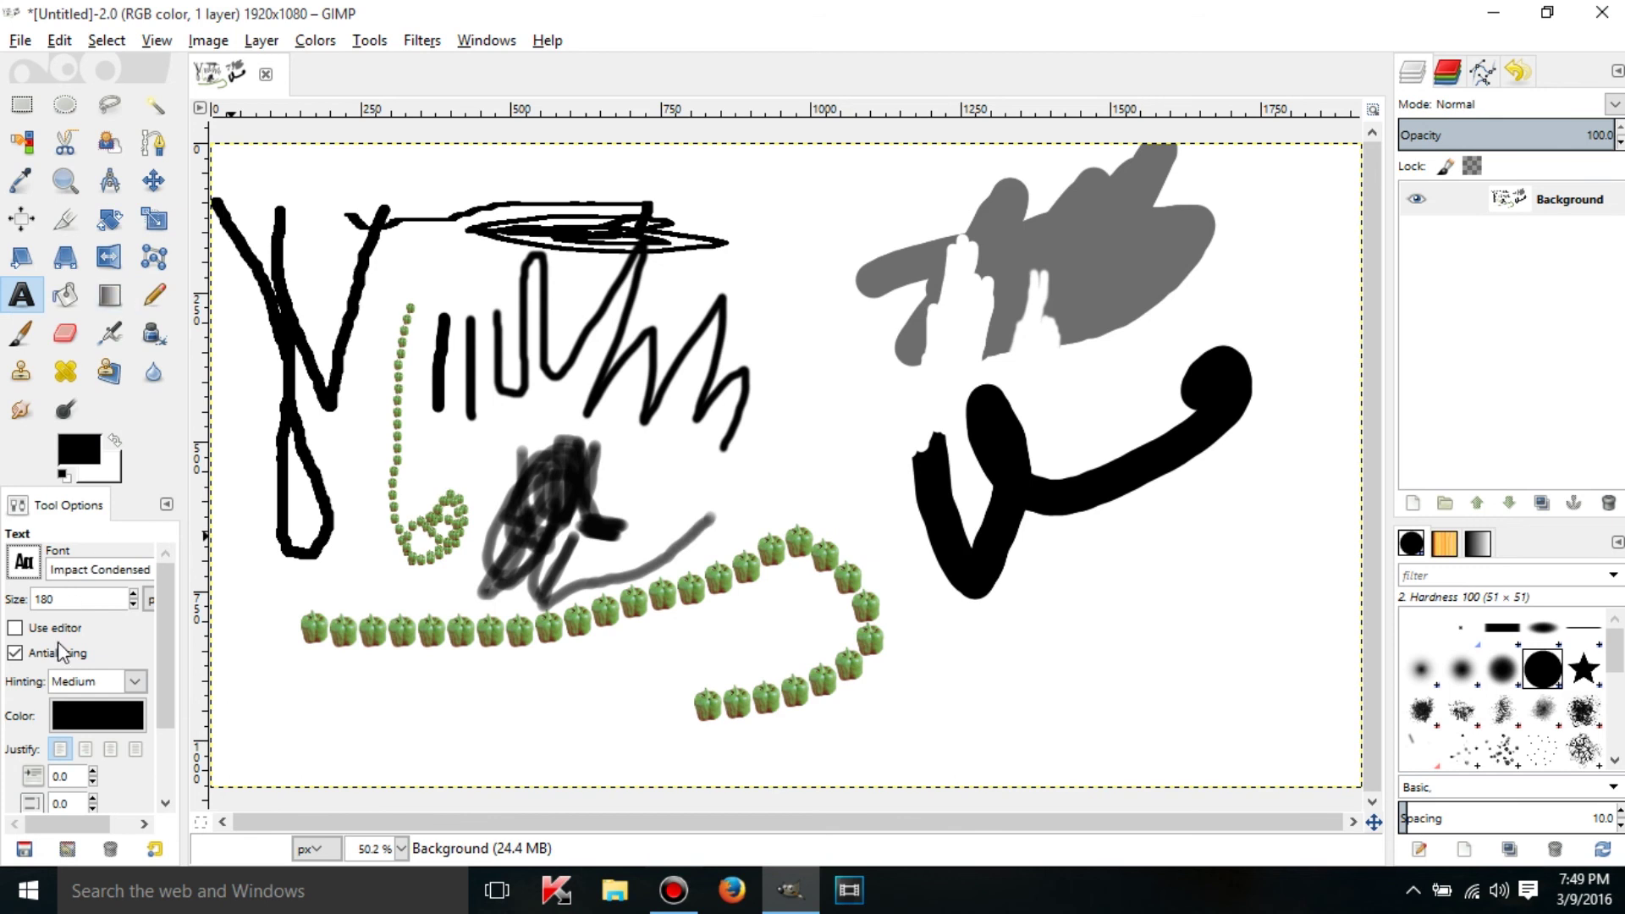
Step: Set the text colour to pure red ff0000
left_click(64, 707)
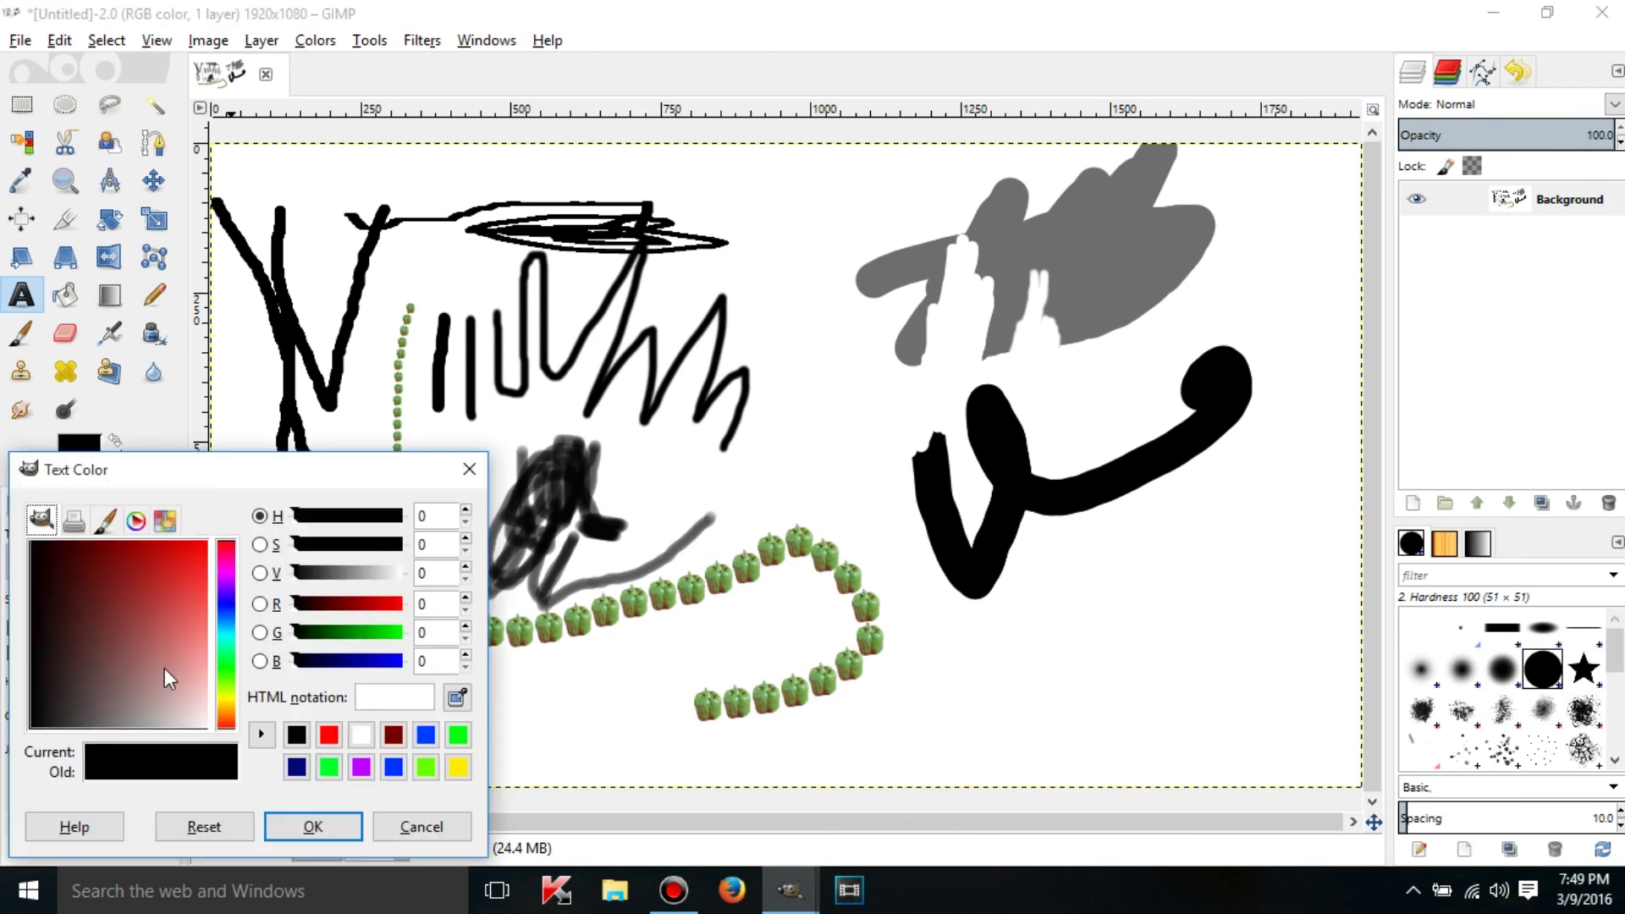
left_click(167, 649)
left_click(328, 735)
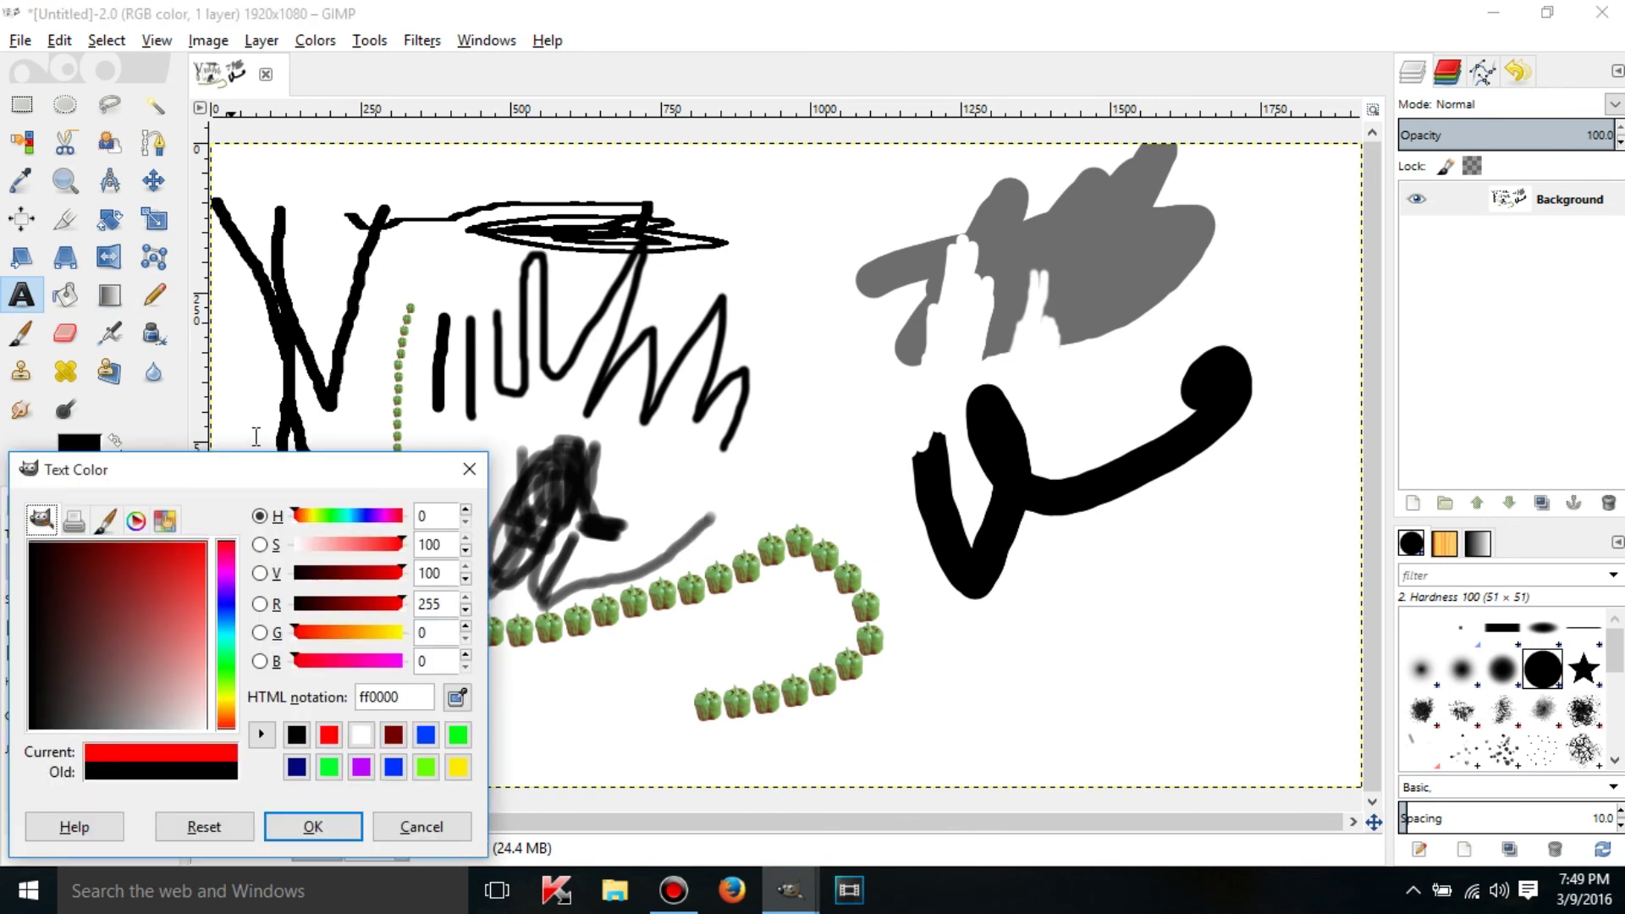
left_click(313, 827)
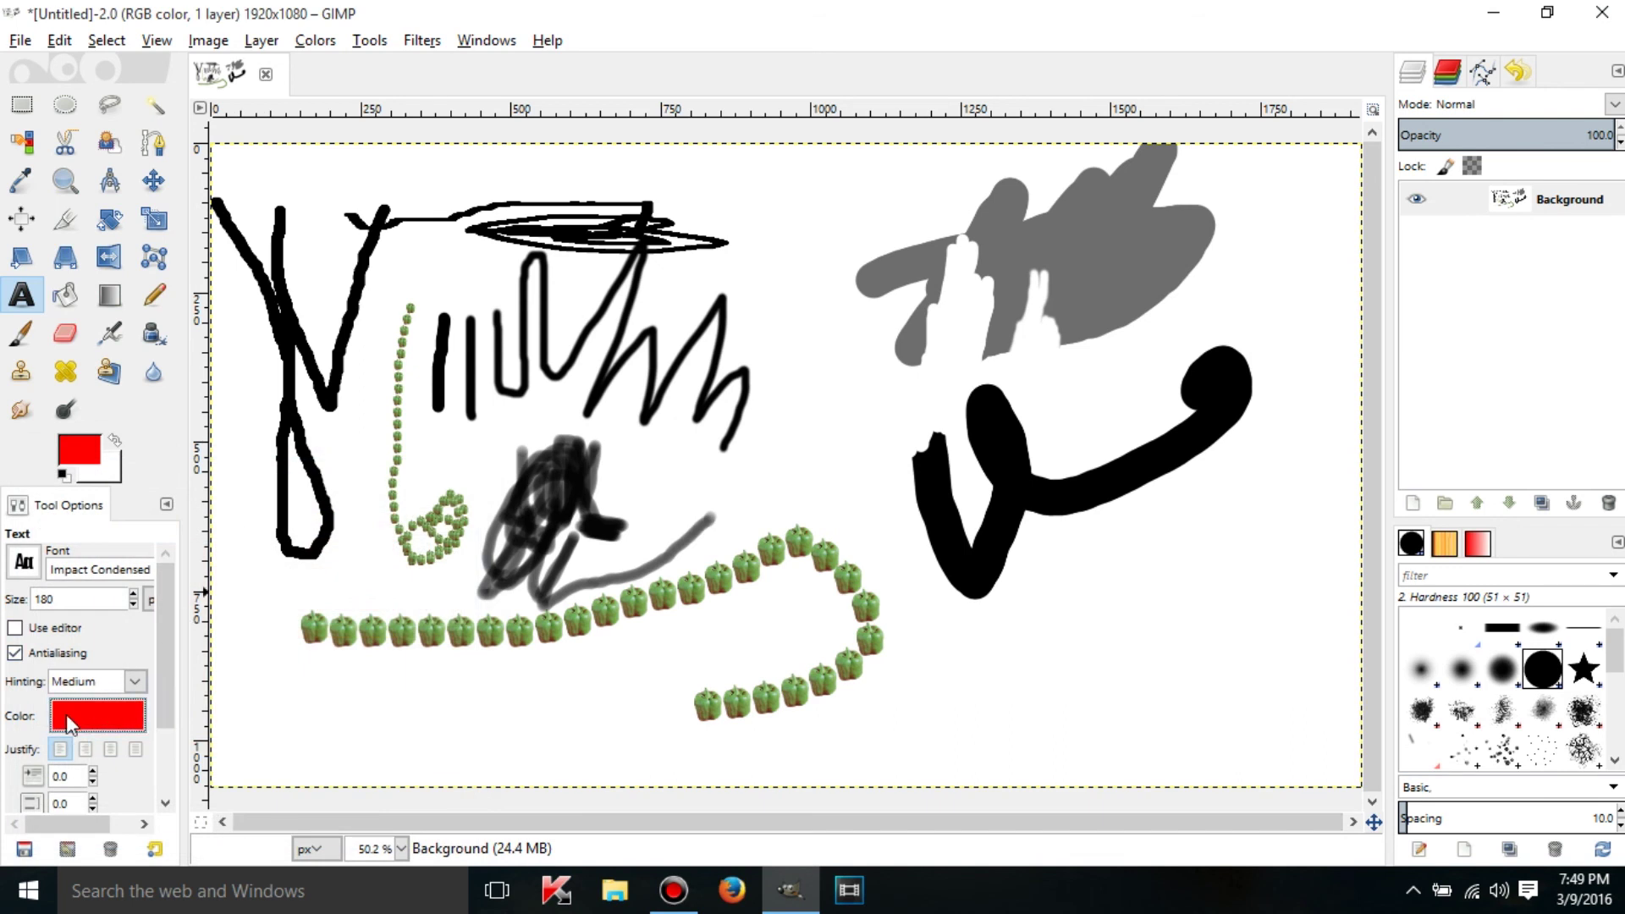
left_click(91, 713)
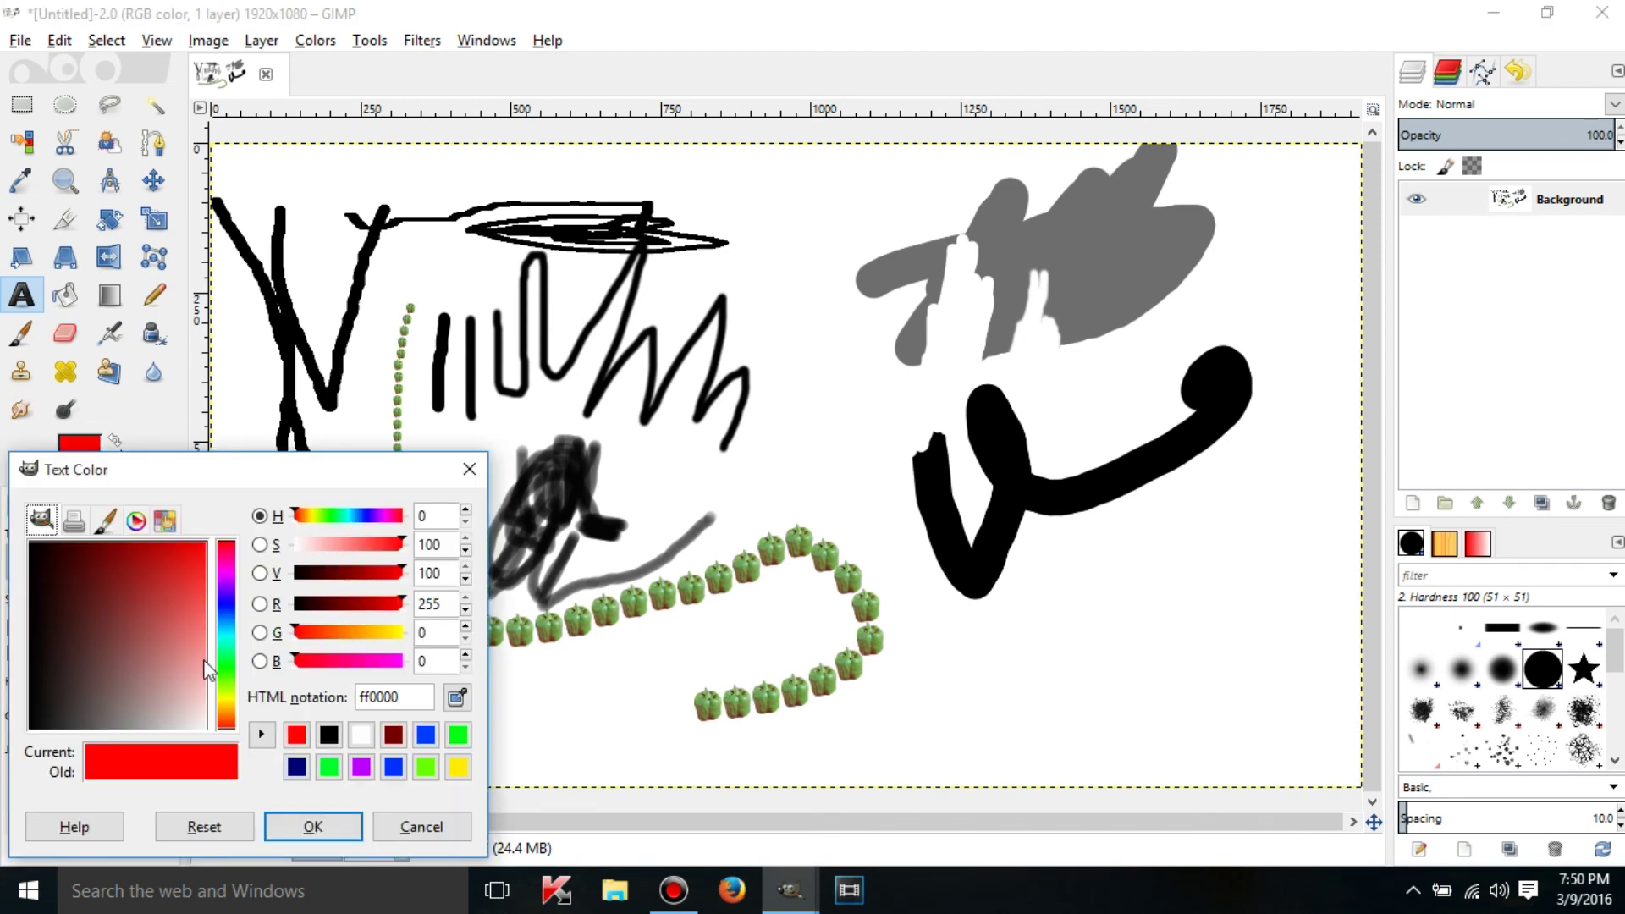
left_click(313, 826)
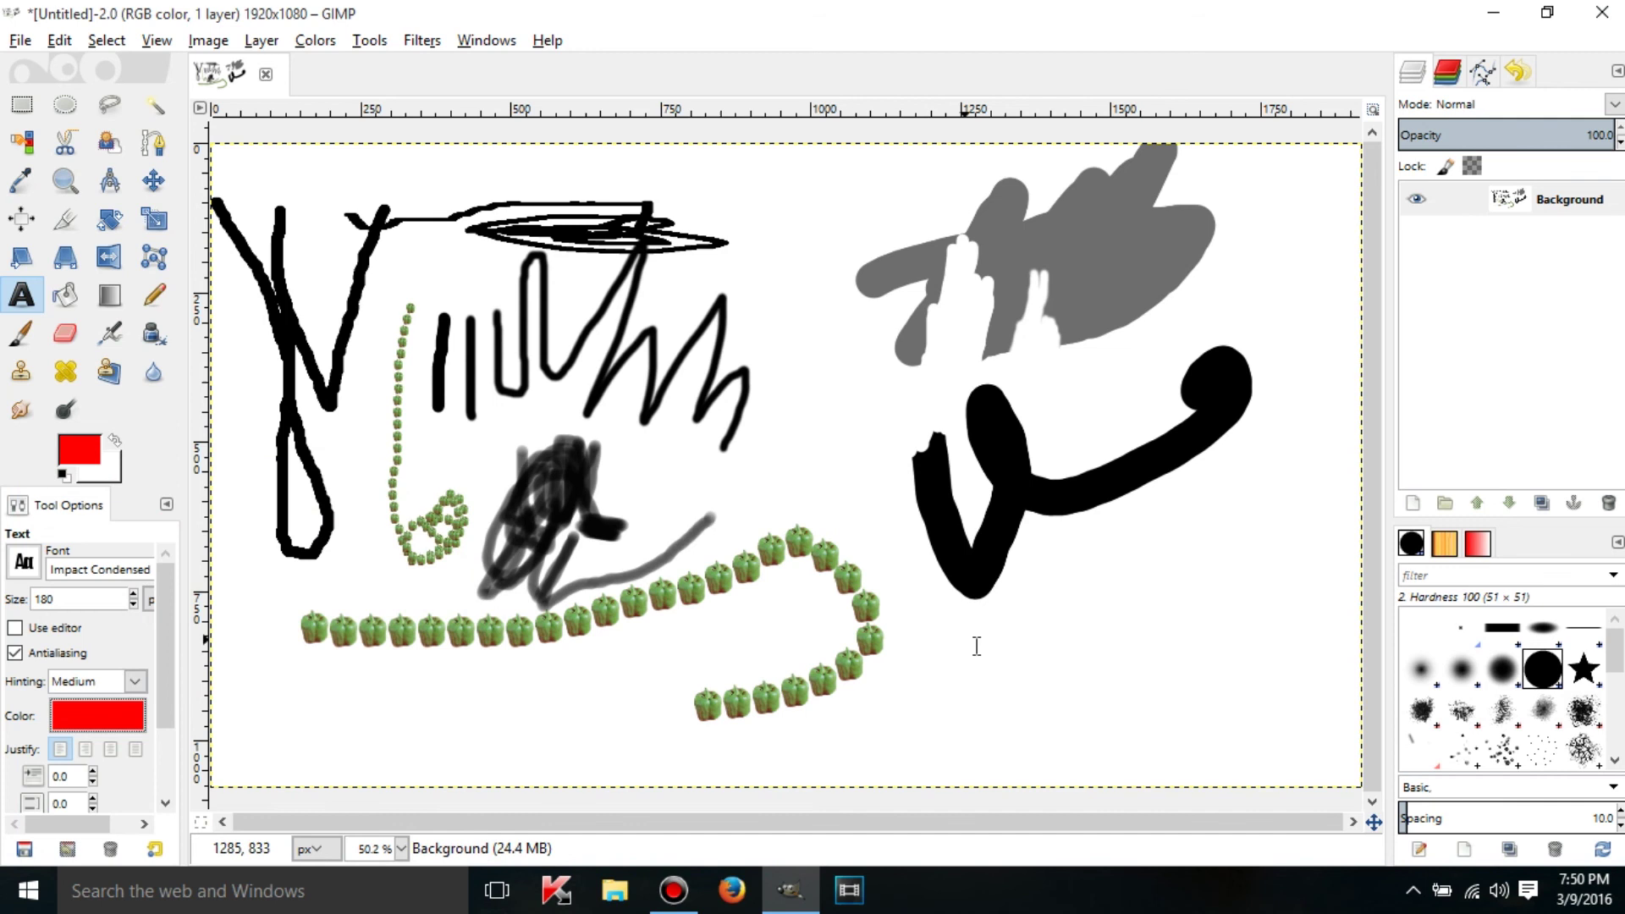
Step: Type 'textdukdgjfjflghlg' as red text on a new layer at the canvas lower right
left_click(891, 658)
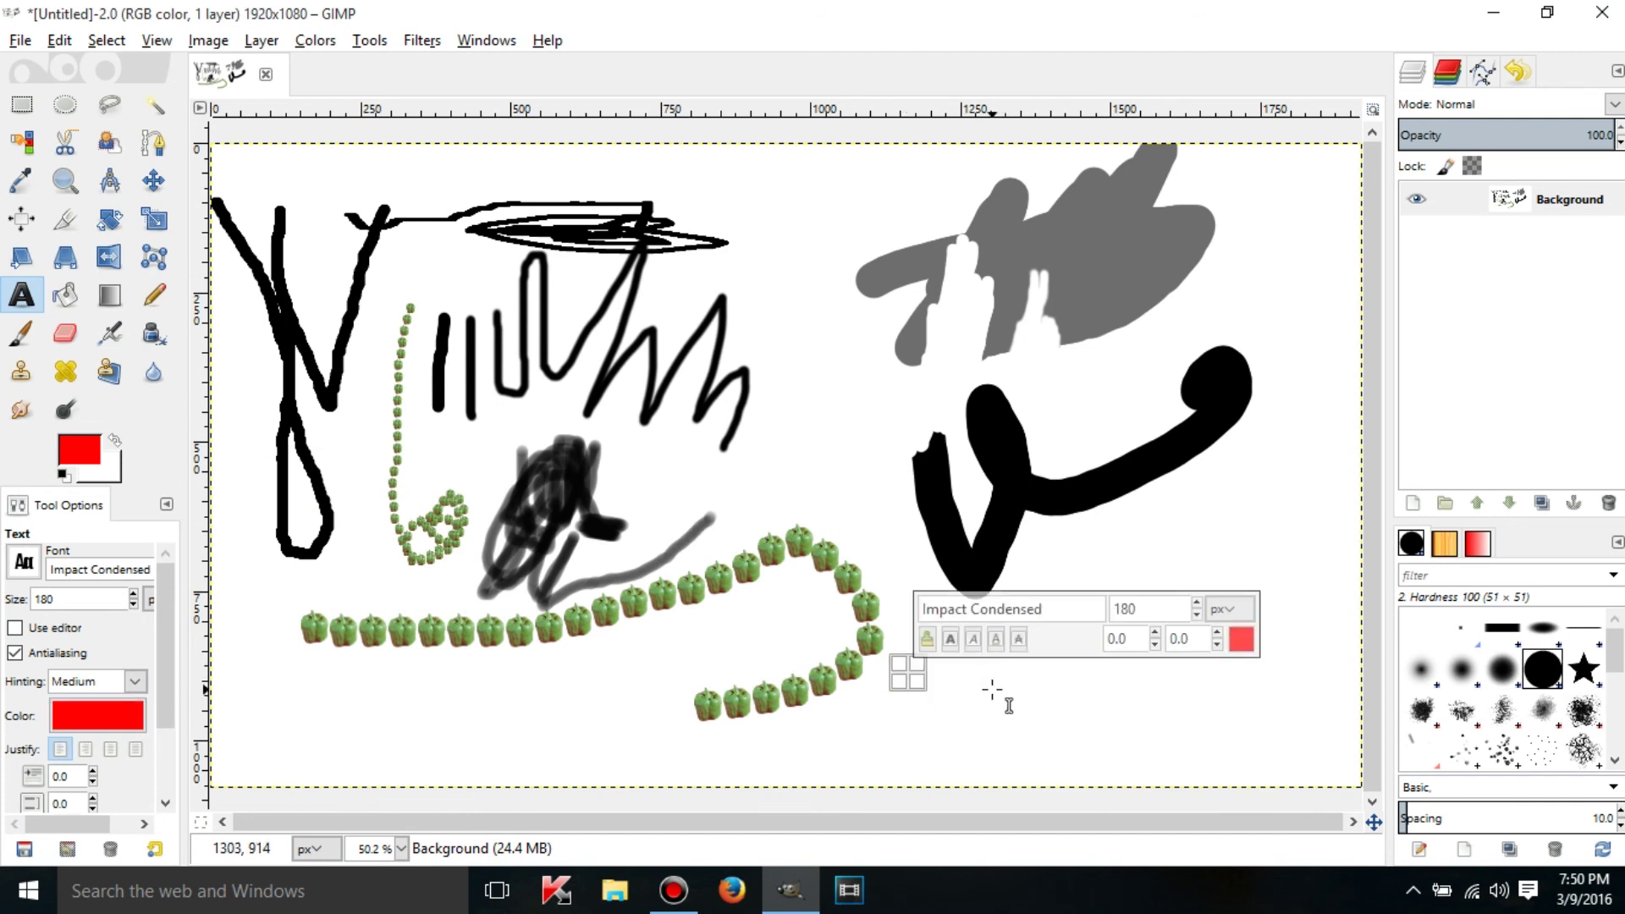
type("text")
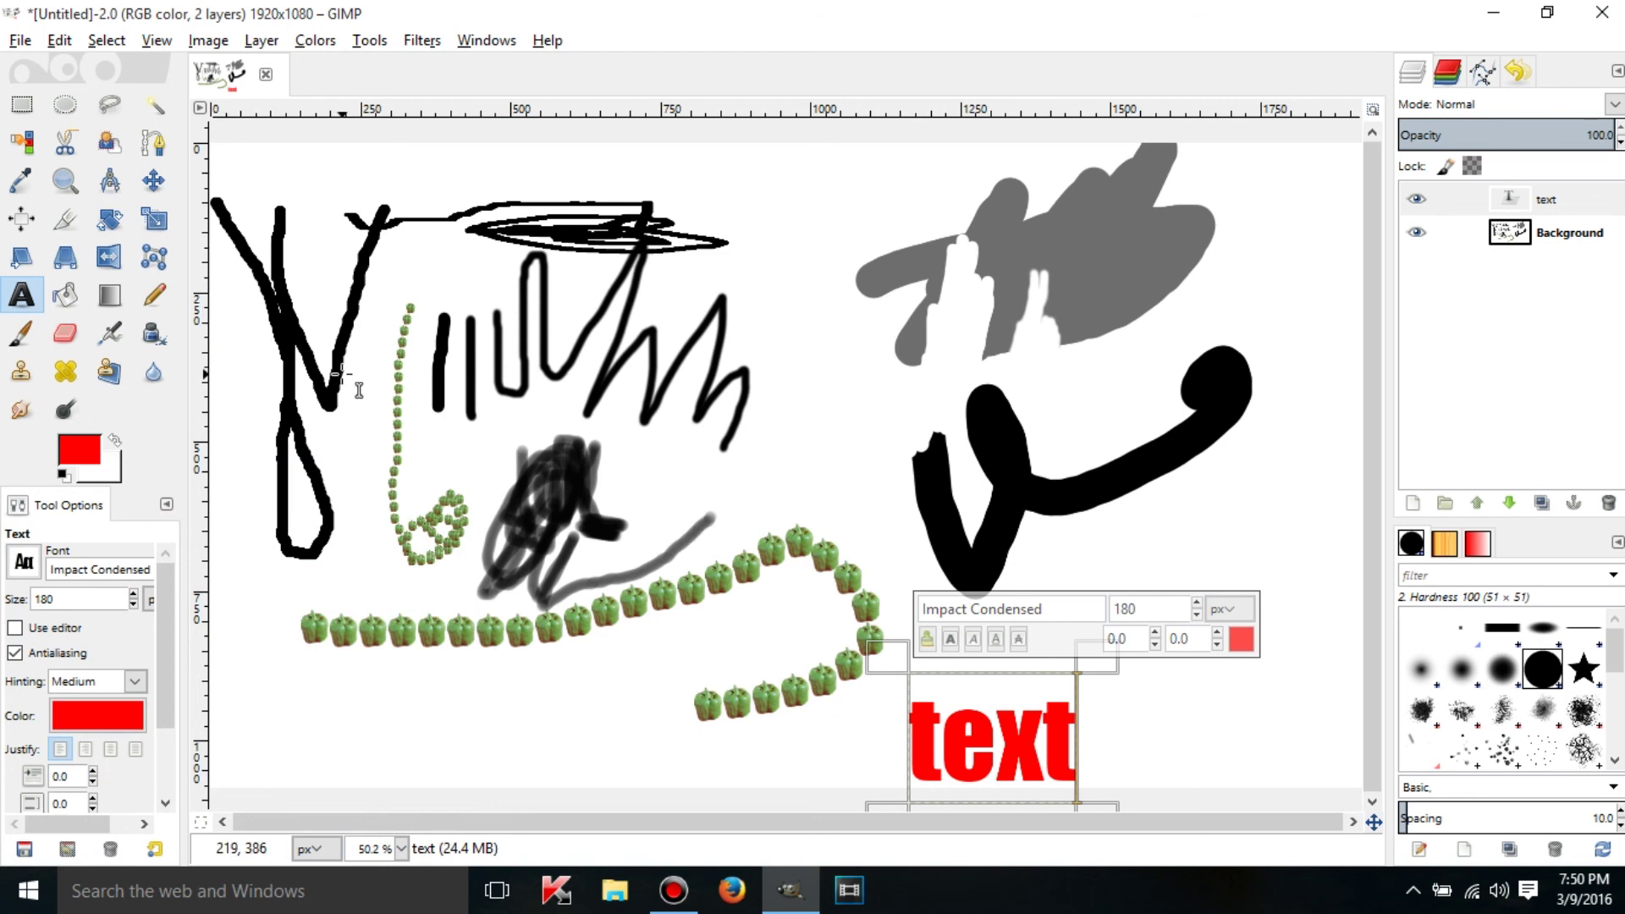
type("dukdgjfjflghlg")
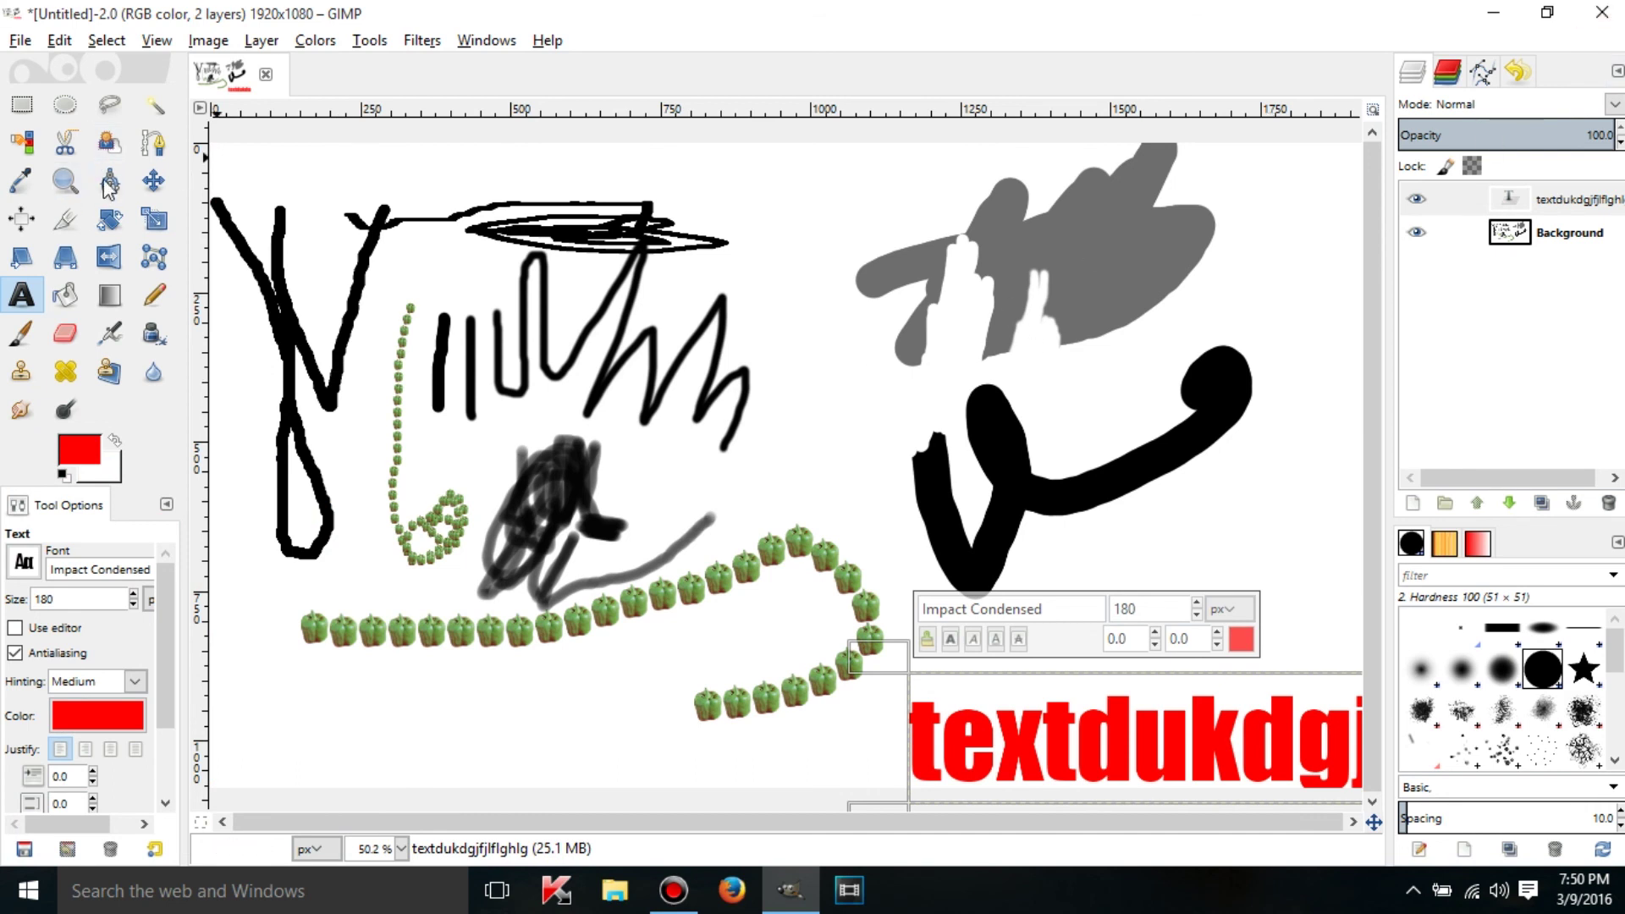
left_click(21, 333)
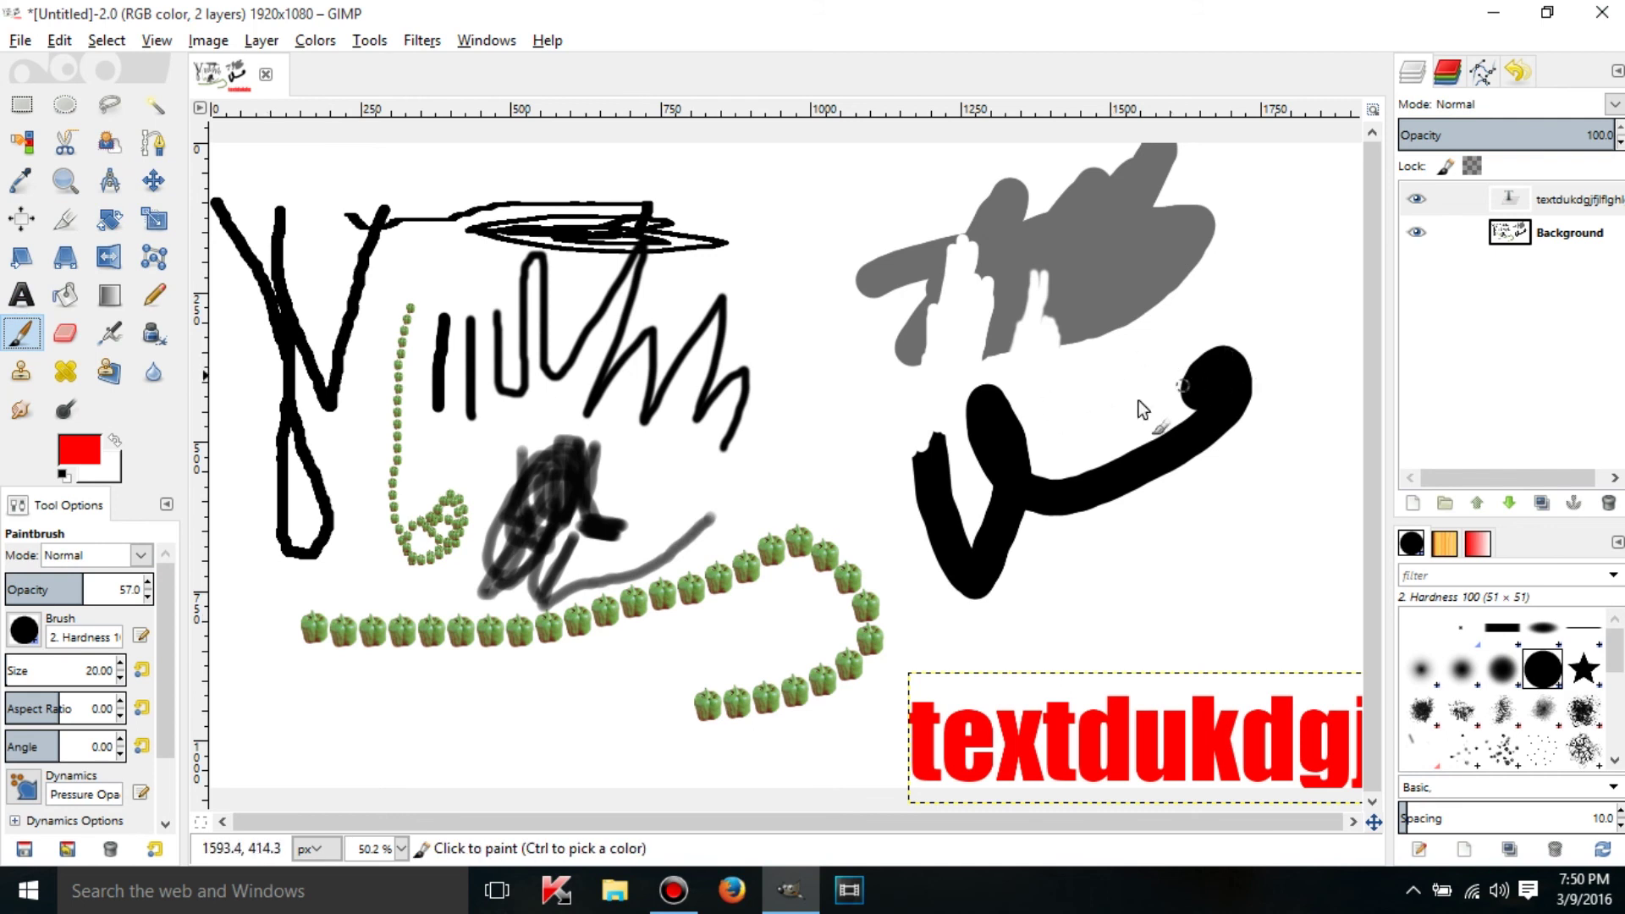
Step: Select the Background layer and set the foreground colour to black
left_click(1551, 231)
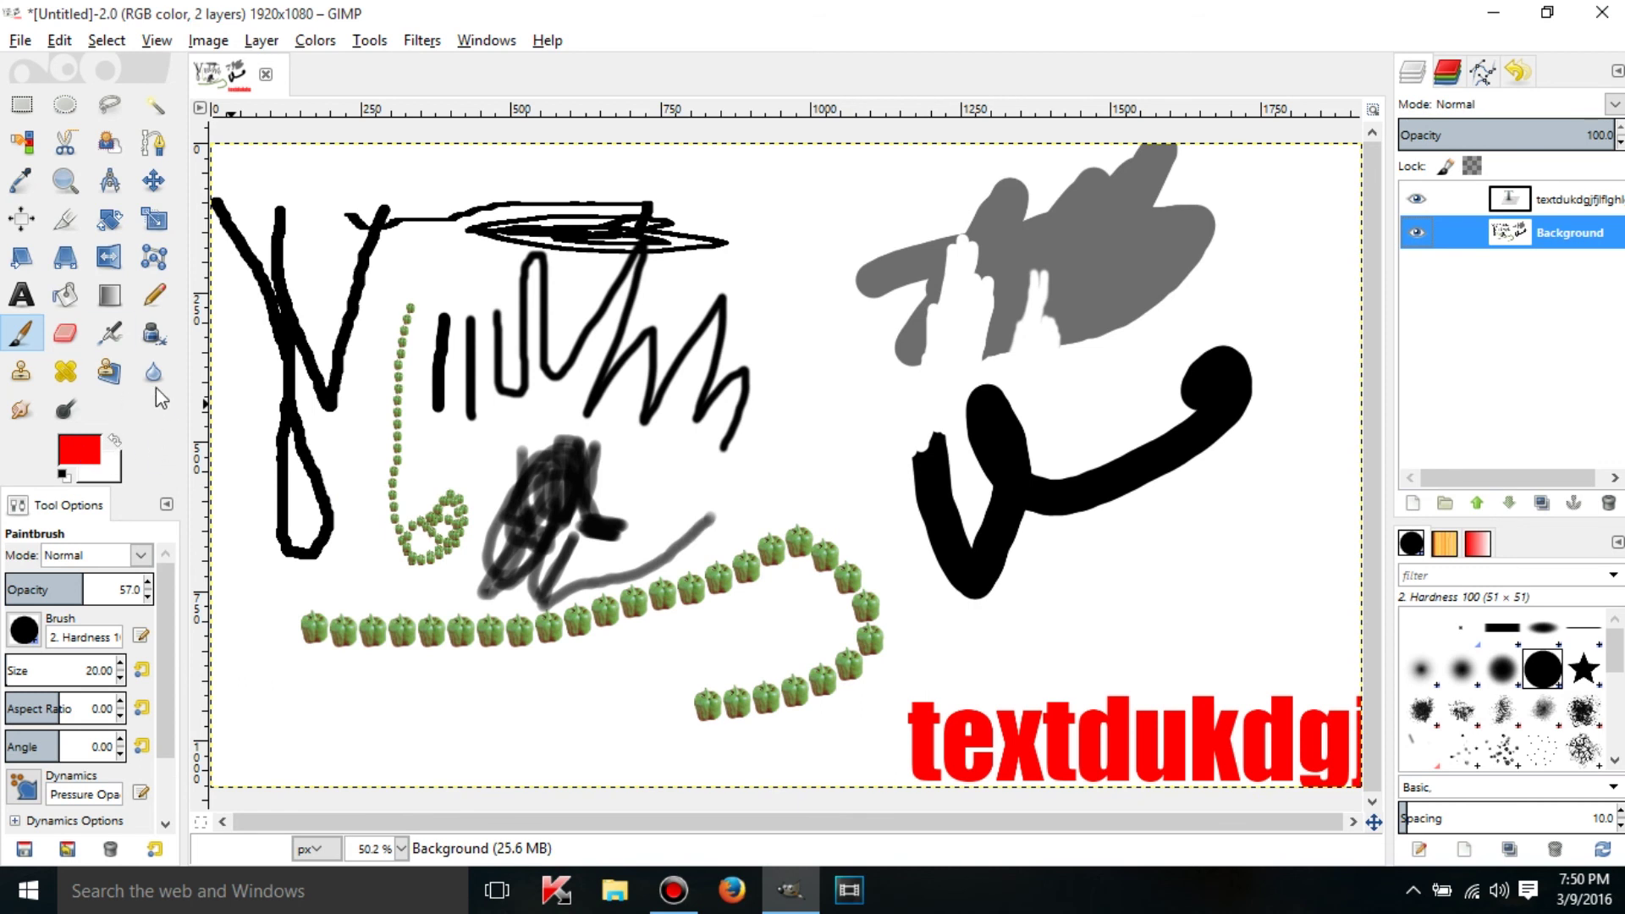
left_click(83, 457)
left_click(30, 471)
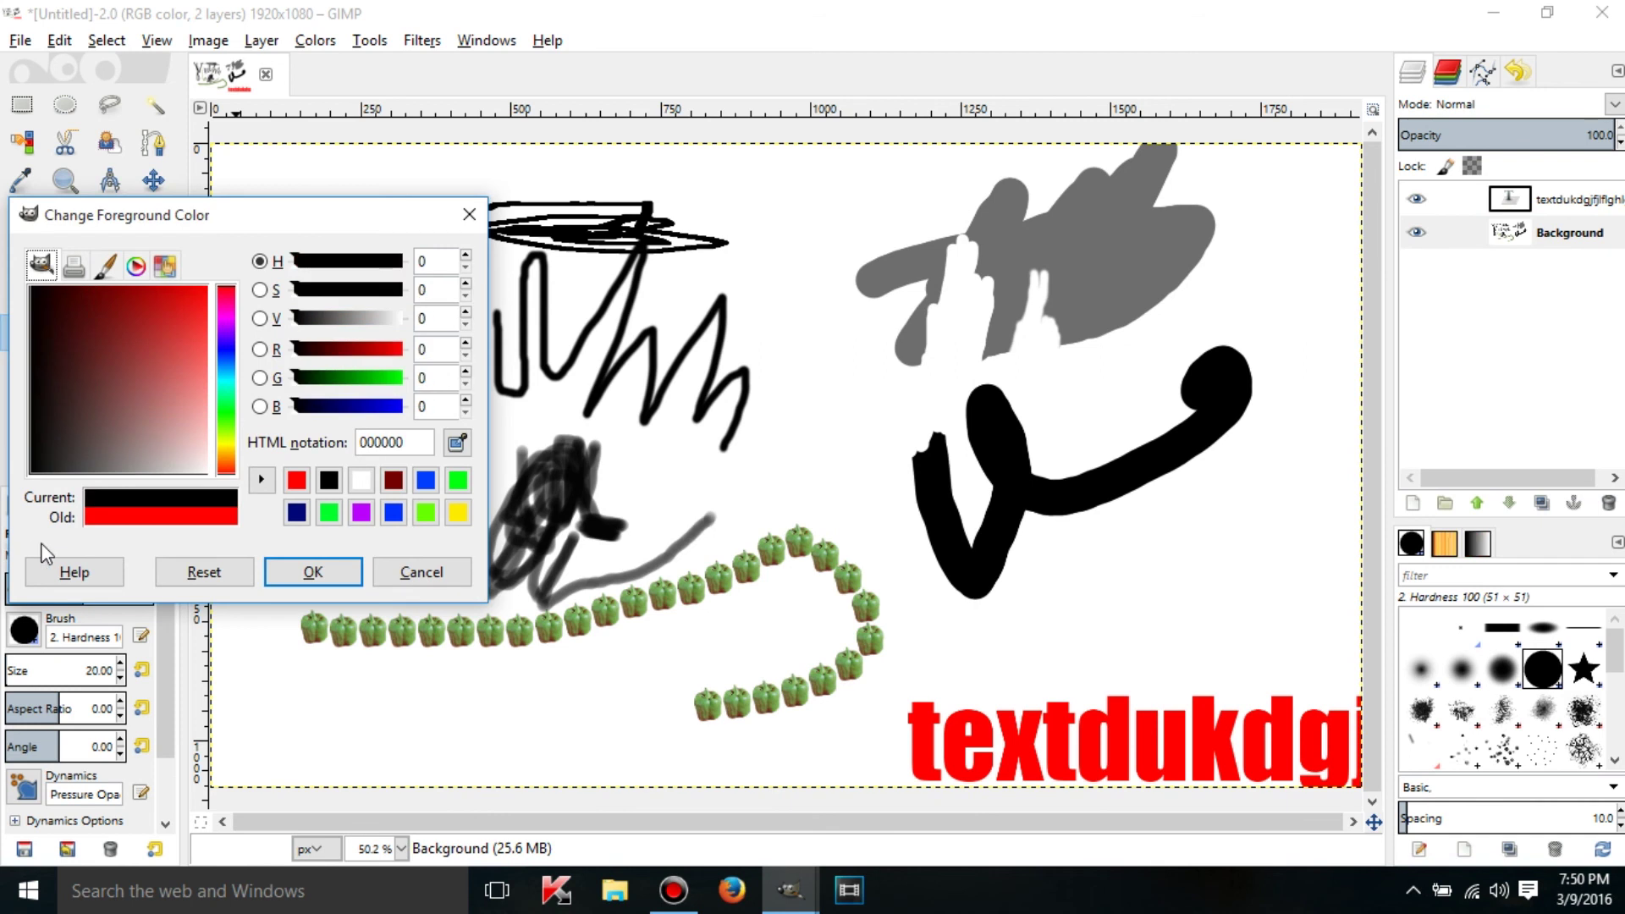
left_click(327, 569)
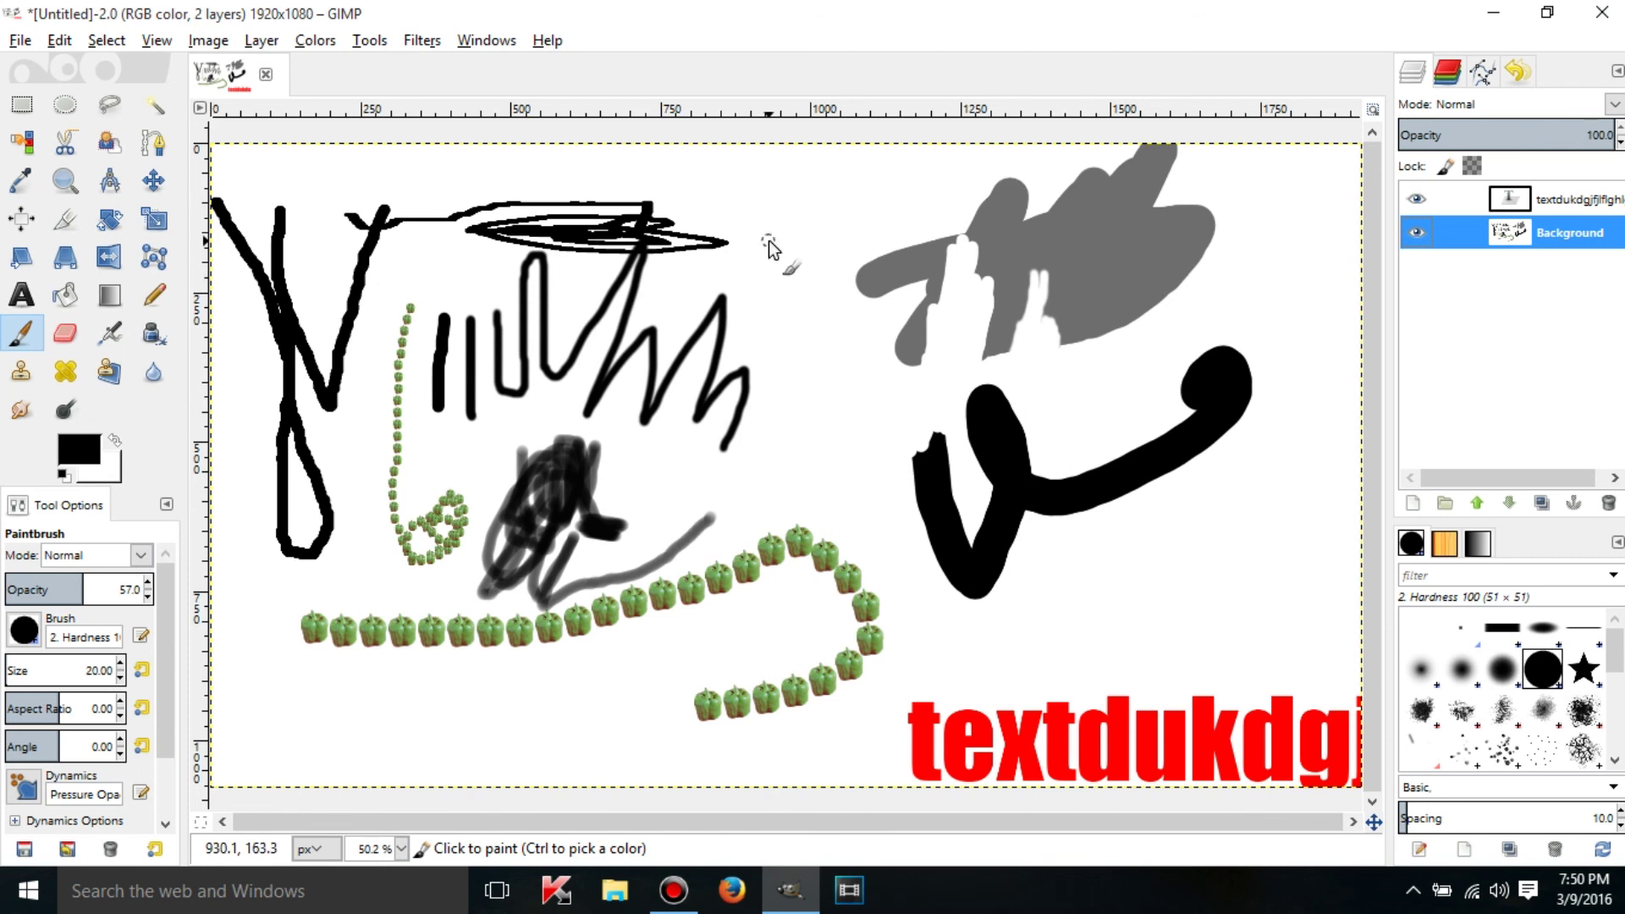
Step: Paint a solid black vertical stroke near the top centre at 100 brush opacity
left_click_drag(768, 239, 785, 358)
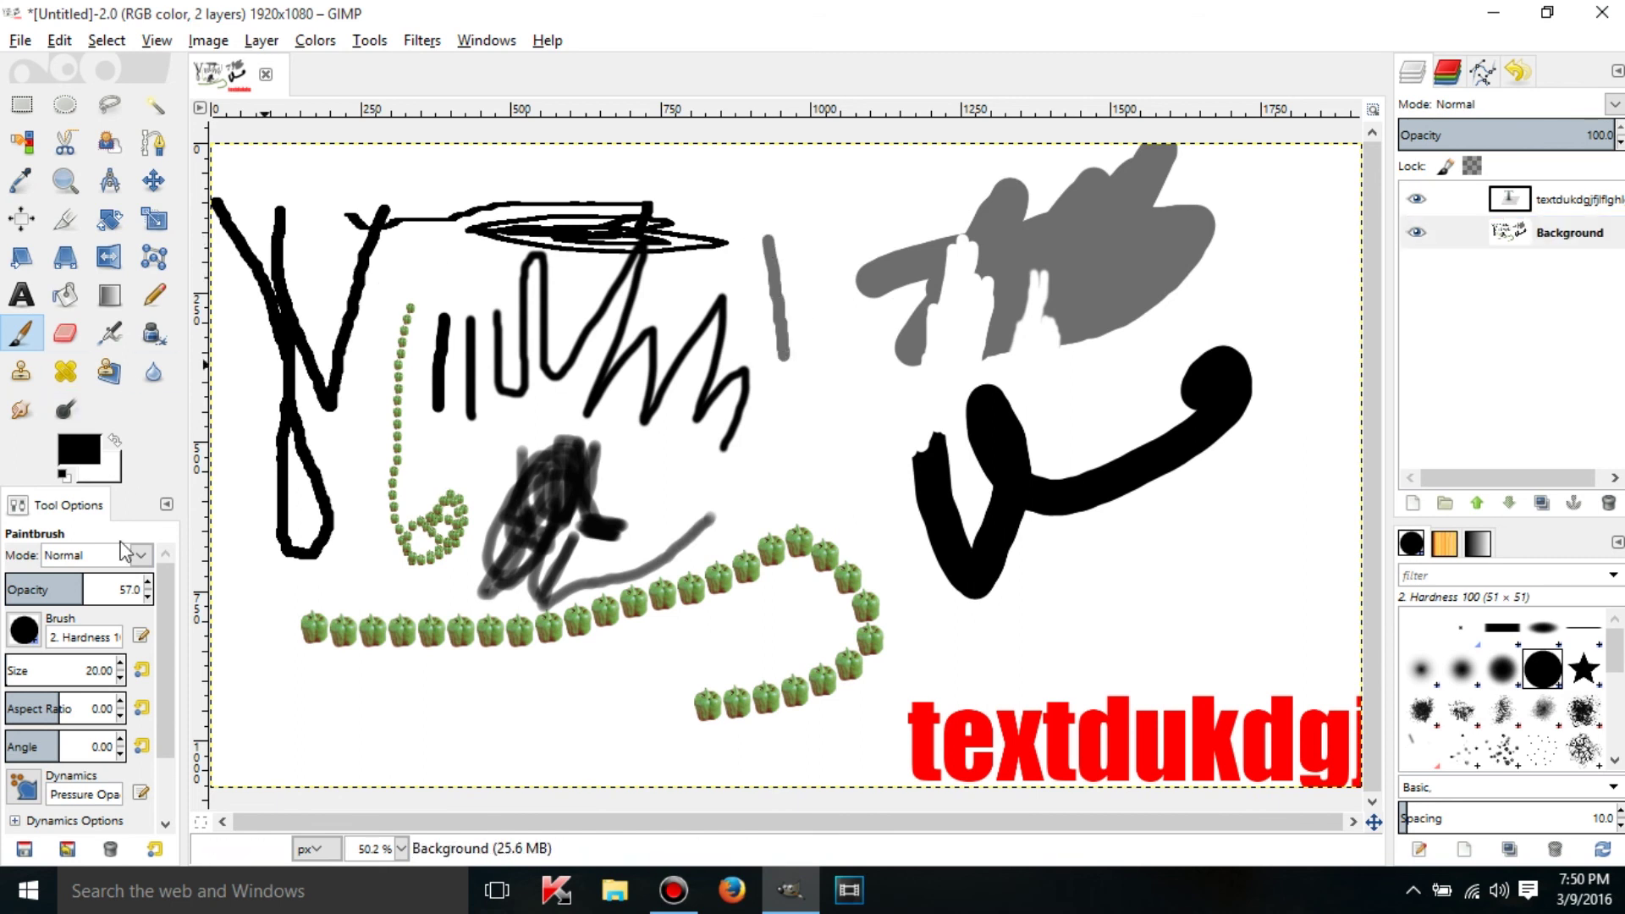
left_click(149, 583)
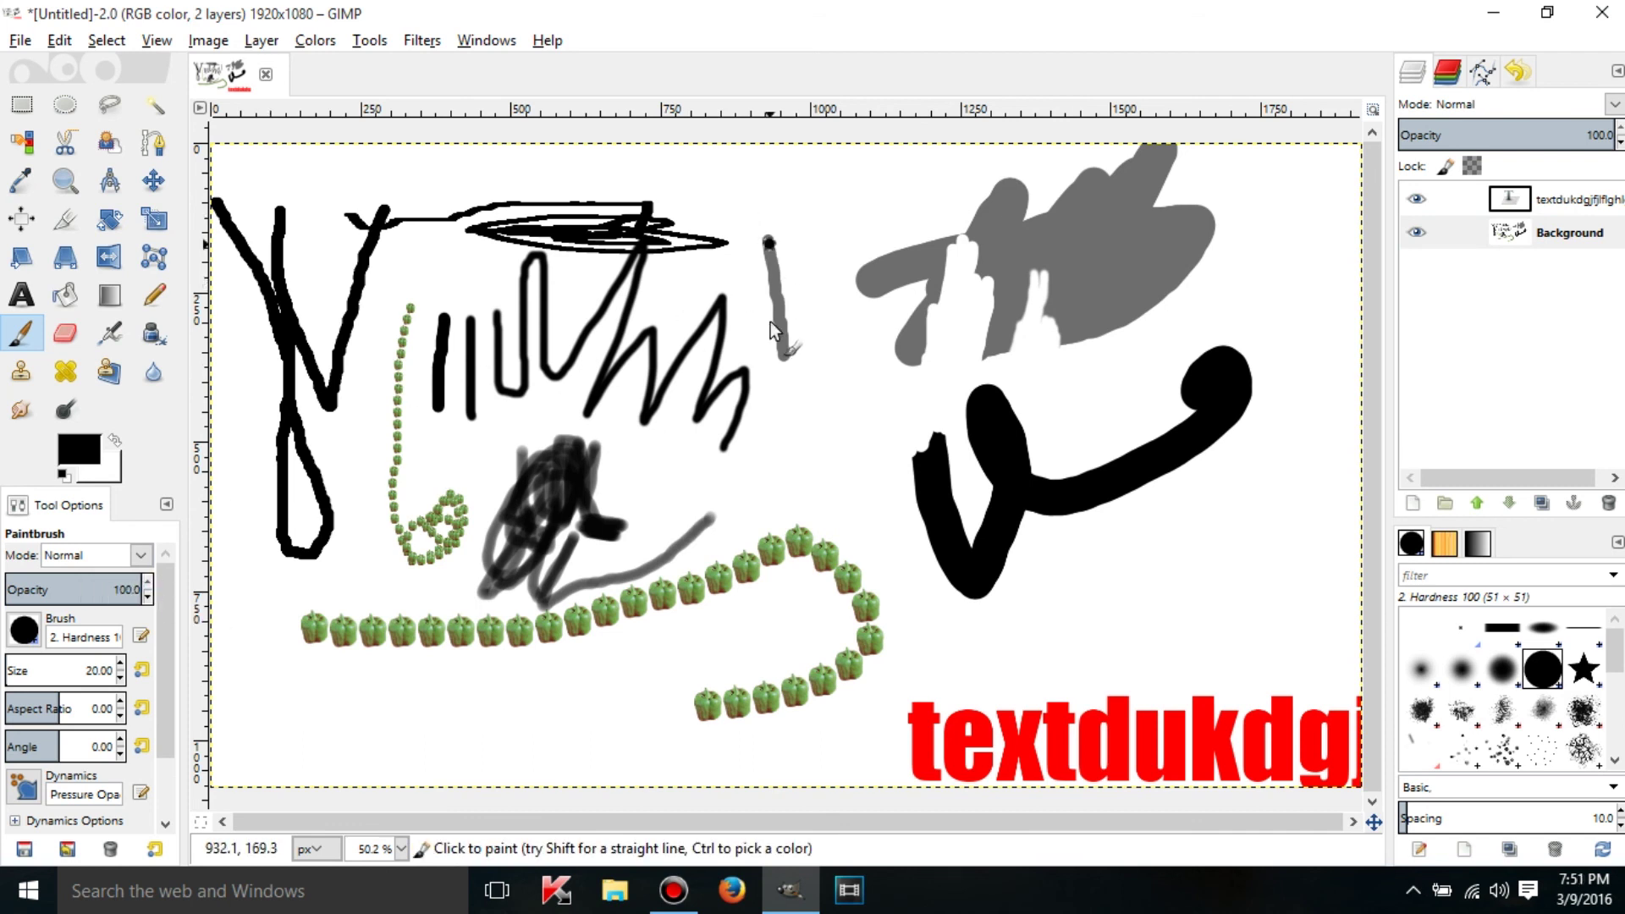
mouse_move(770, 322)
left_mouse_down()
mouse_move(769, 222)
mouse_move(780, 378)
left_mouse_up()
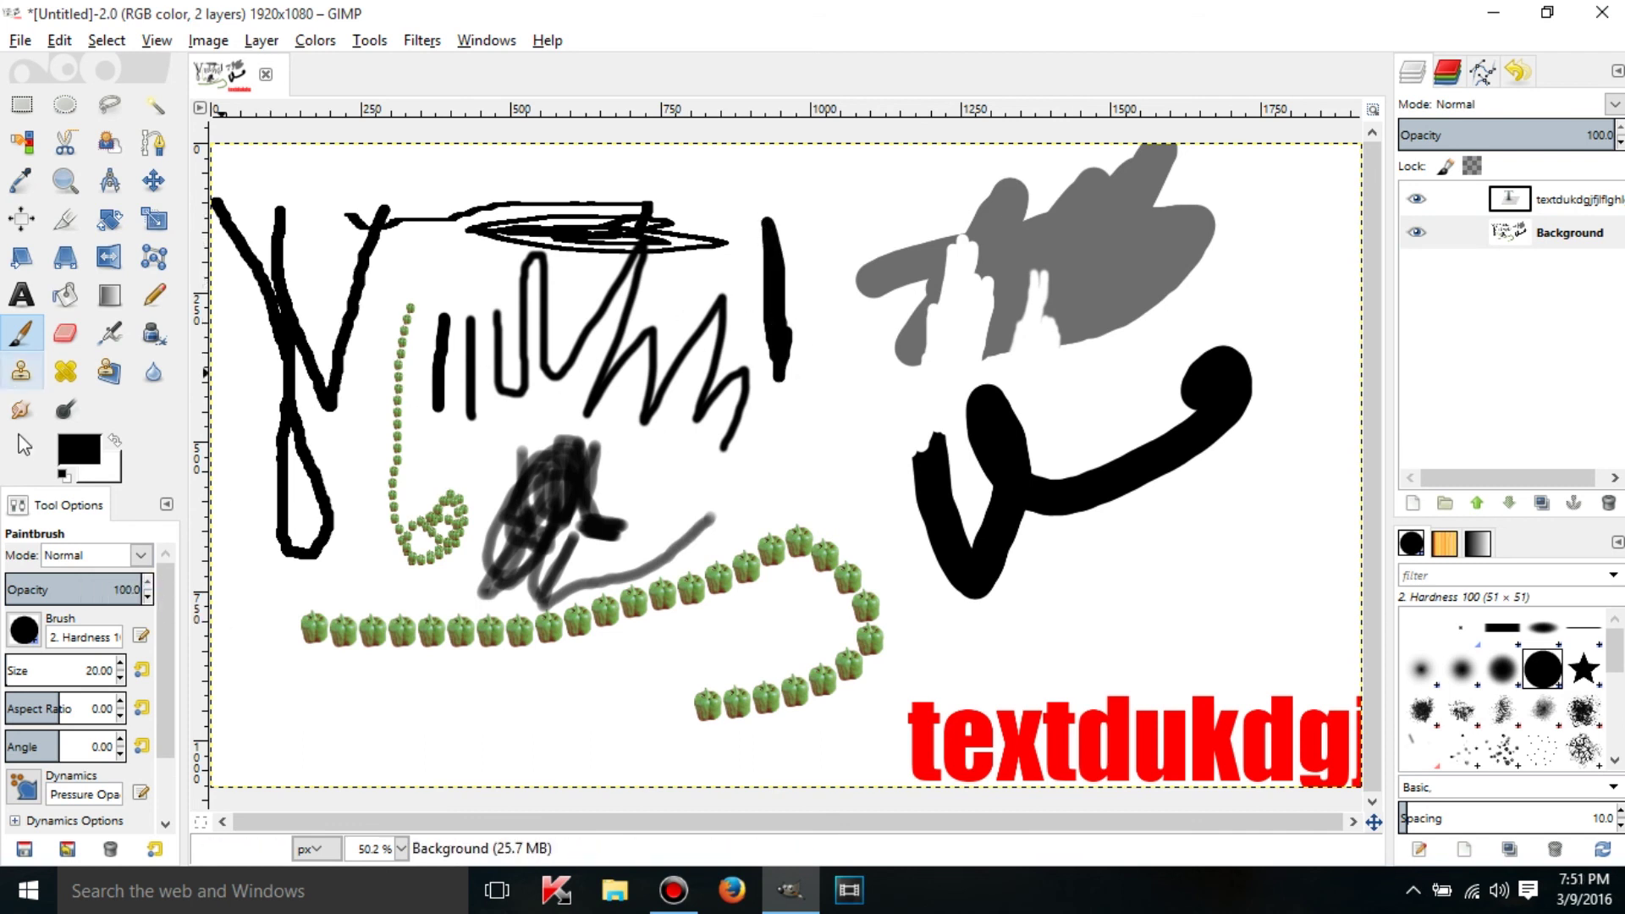
left_click(75, 445)
Step: Try out hues using the scales, CMYK and wheel selectors in Change Foreground Color
left_click(73, 434)
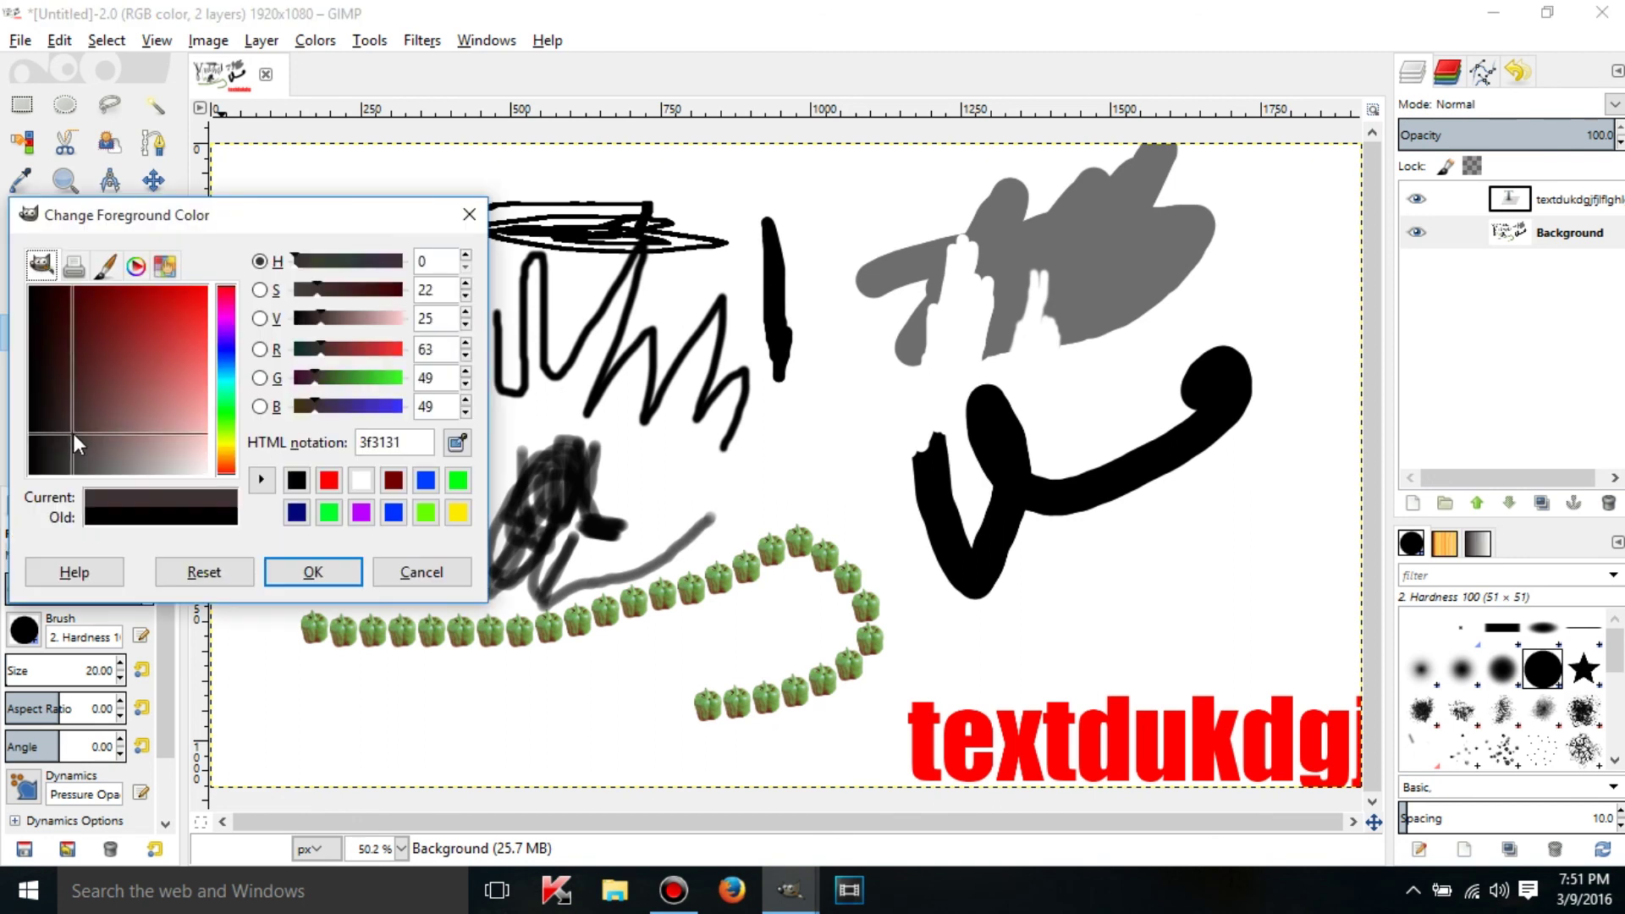
left_click_drag(73, 433, 224, 364)
left_click(229, 422)
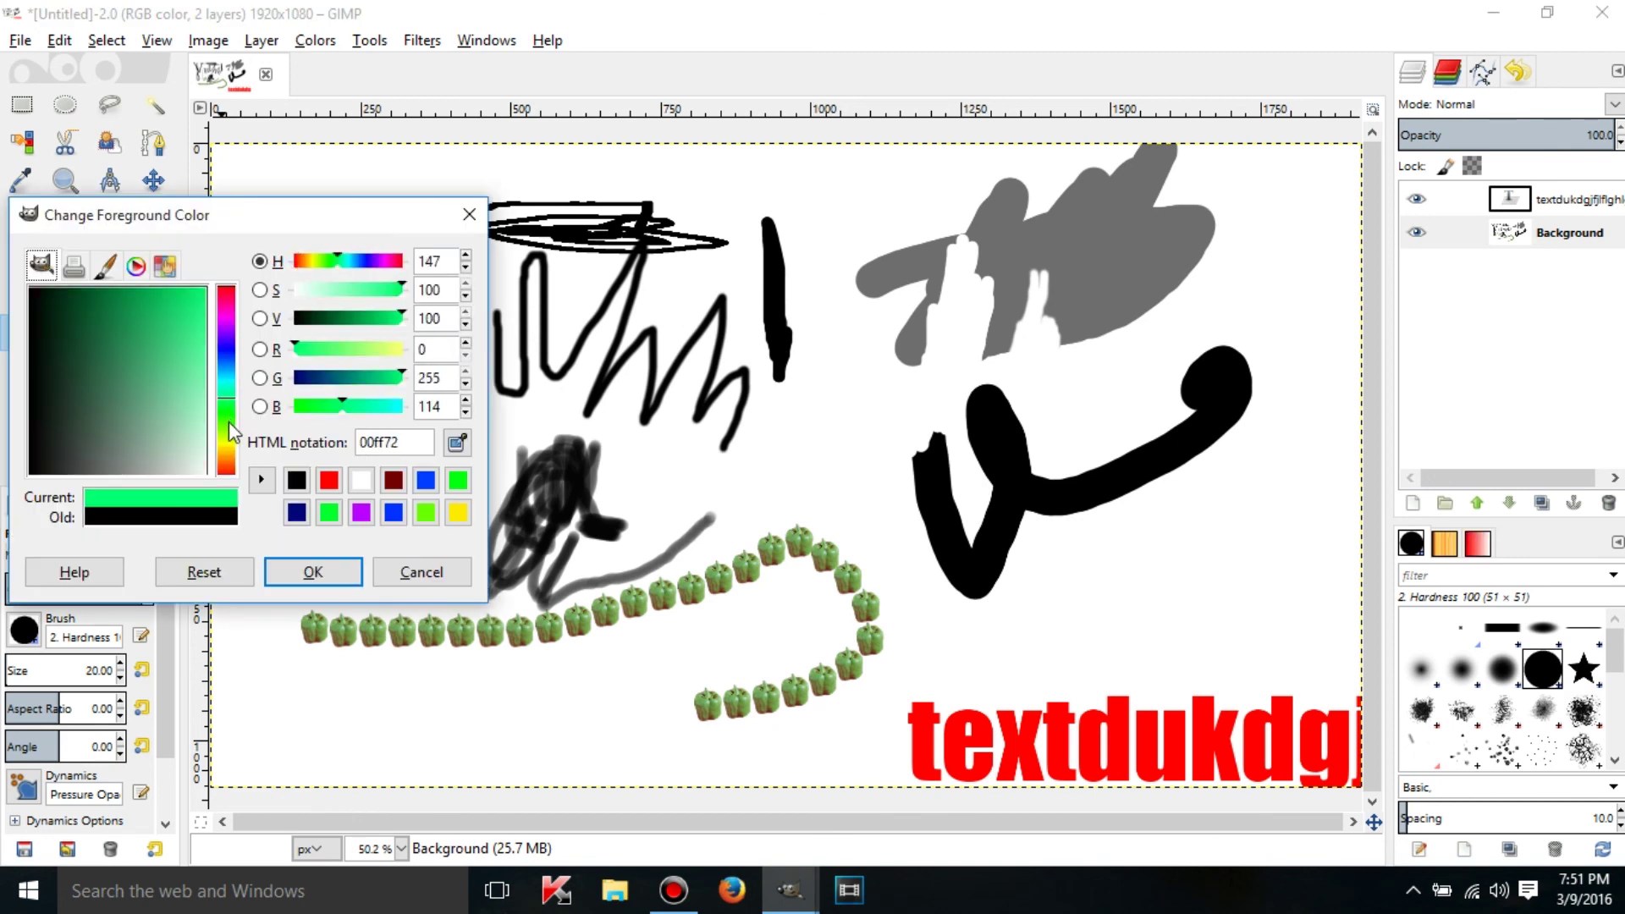
left_click_drag(229, 422, 225, 347)
left_click(136, 289)
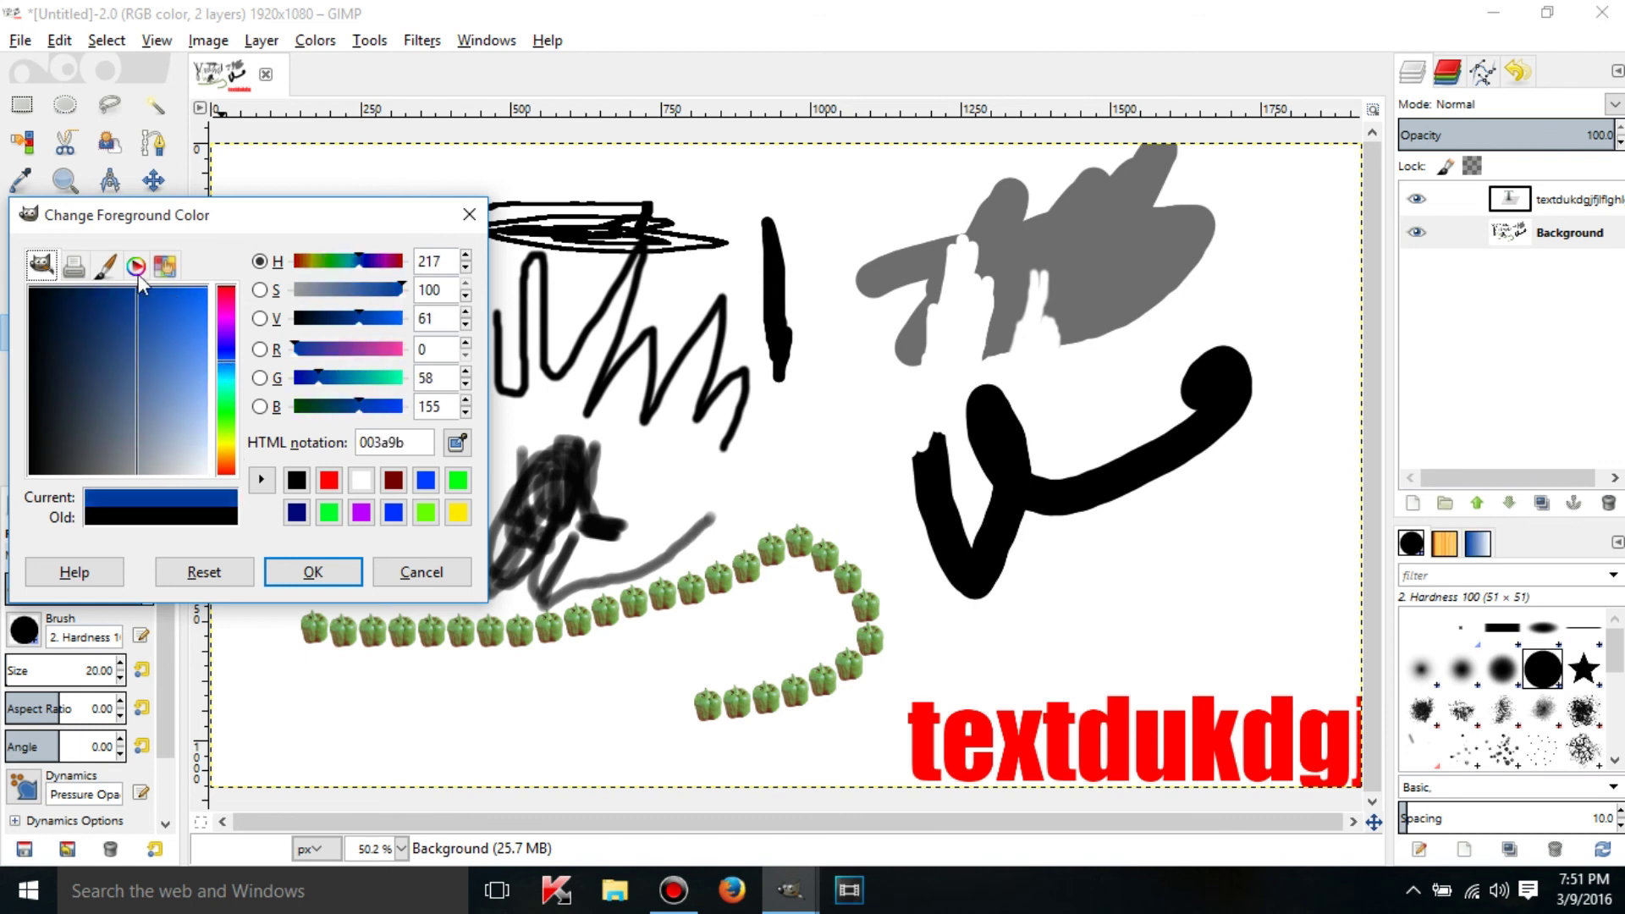
left_click(73, 265)
mouse_move(172, 296)
left_mouse_down()
mouse_move(84, 296)
mouse_move(195, 376)
mouse_move(136, 407)
mouse_move(96, 371)
mouse_move(115, 400)
mouse_move(159, 303)
mouse_move(140, 267)
left_mouse_up()
left_click(105, 265)
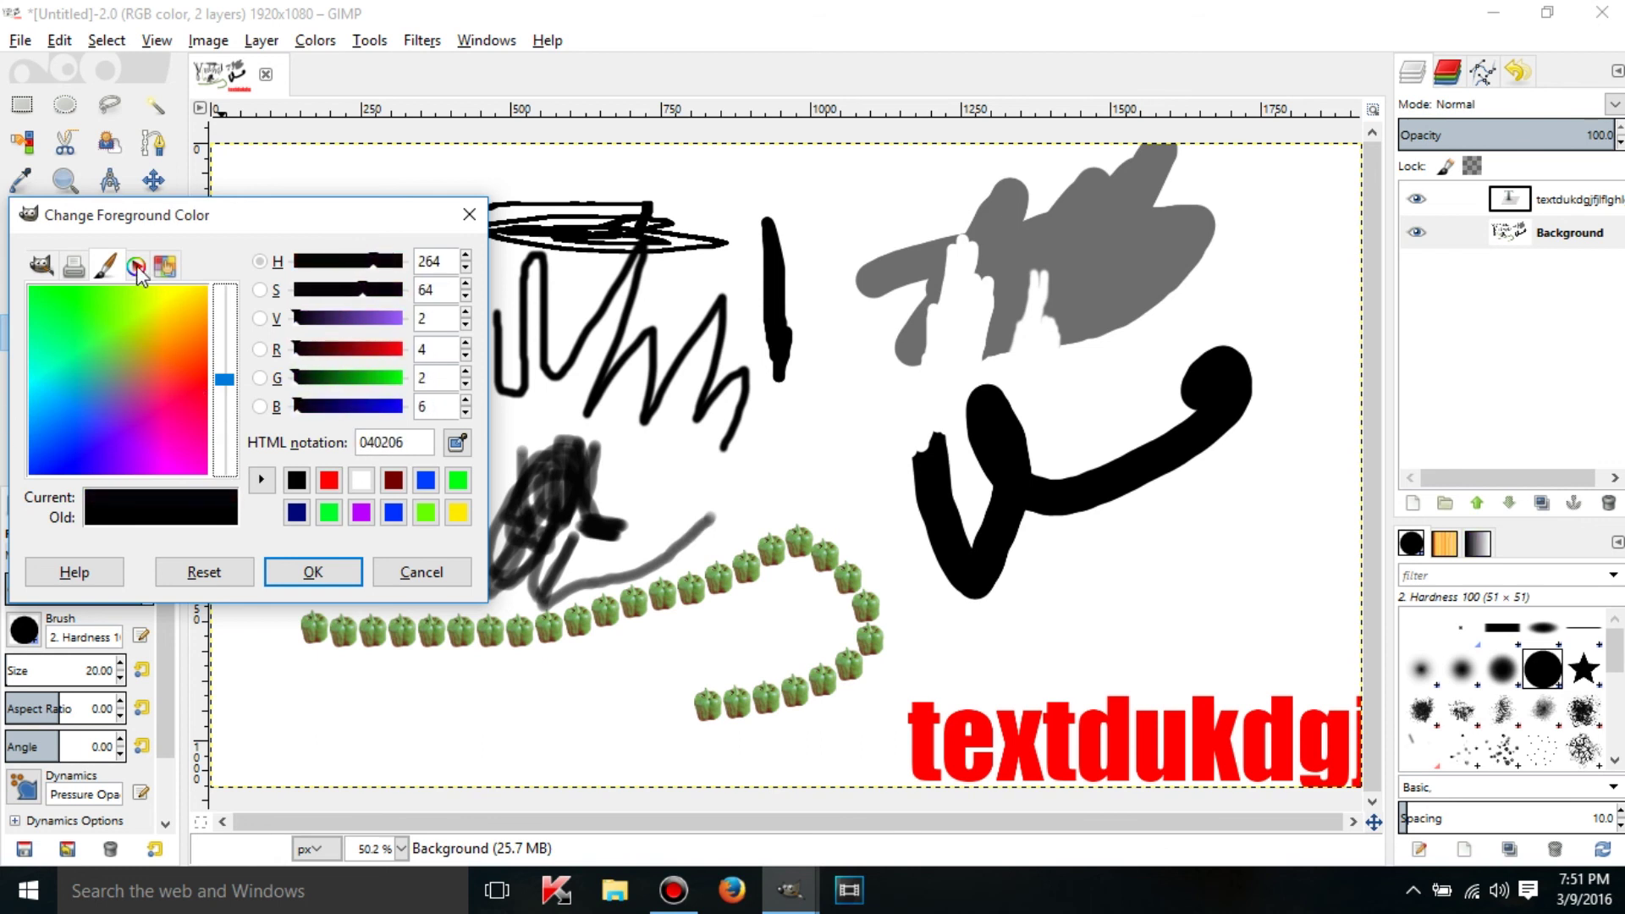
left_click(136, 267)
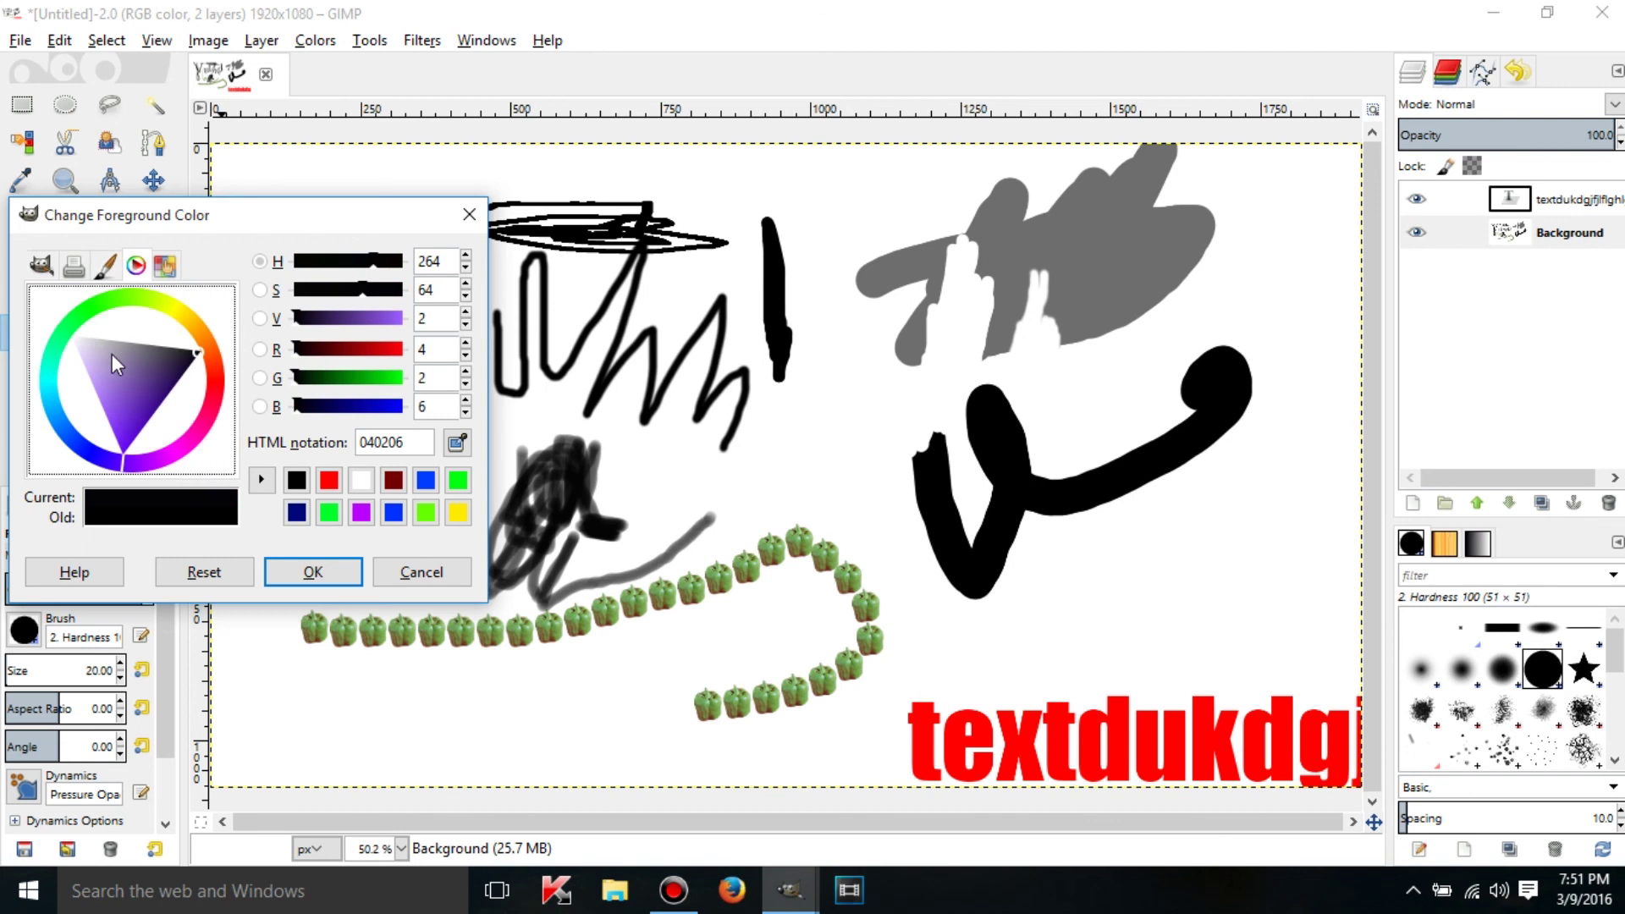
mouse_move(122, 478)
left_mouse_down()
mouse_move(81, 457)
mouse_move(47, 381)
mouse_move(101, 342)
mouse_move(126, 366)
left_mouse_up()
Step: Try palette swatches, pick pure red, then shift the hue to teal and confirm
left_click(165, 267)
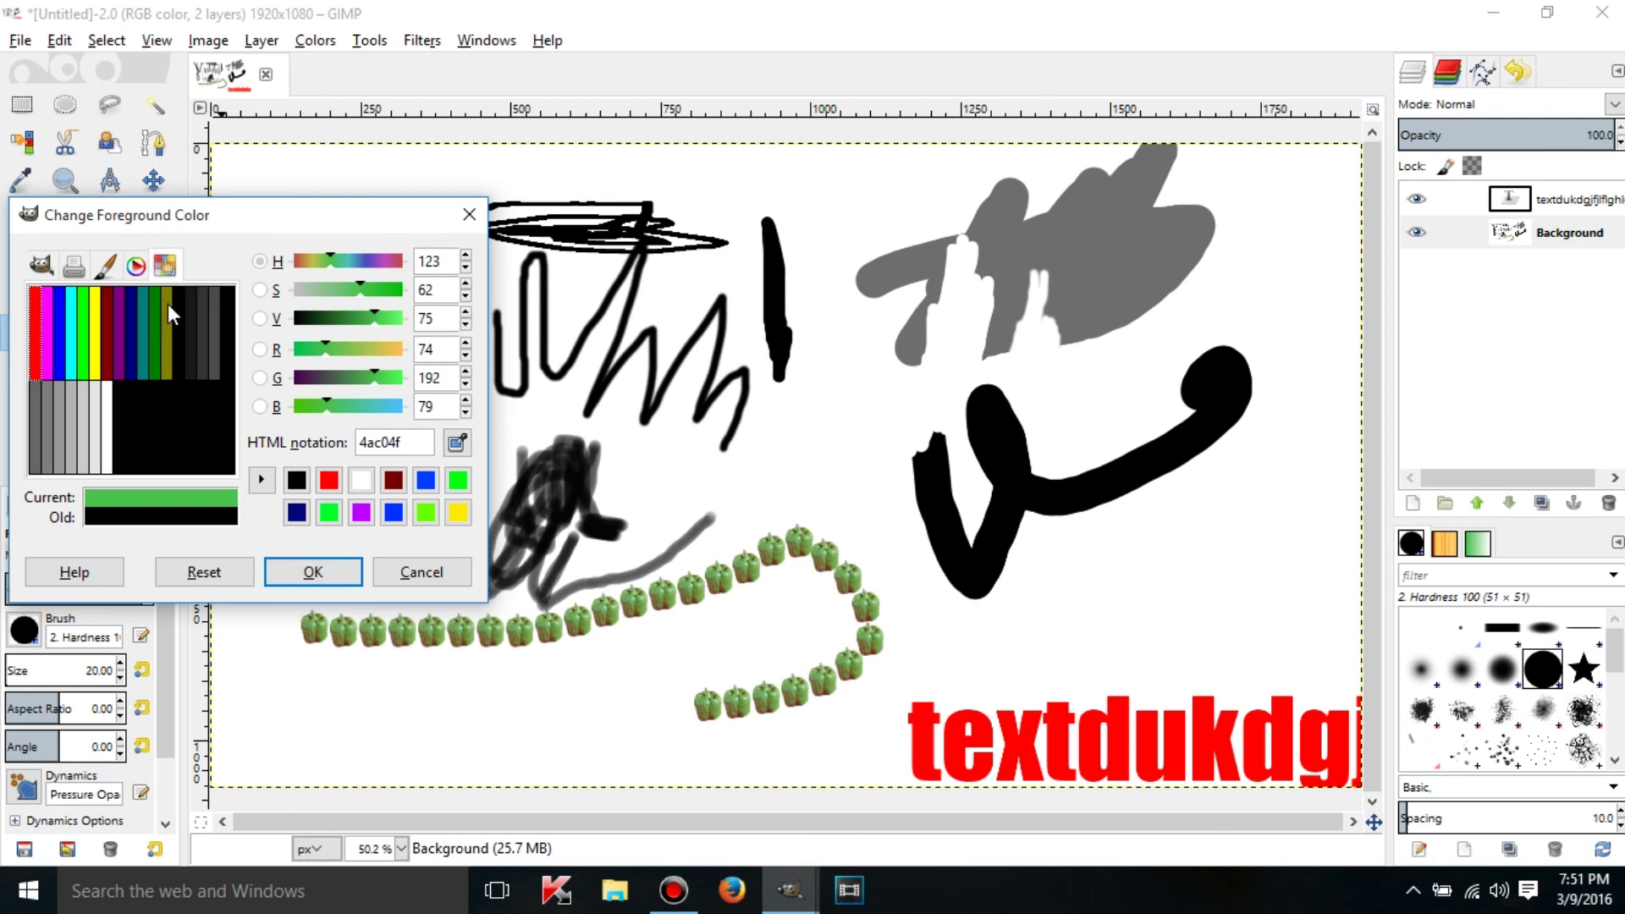
left_click(51, 358)
left_click(82, 370)
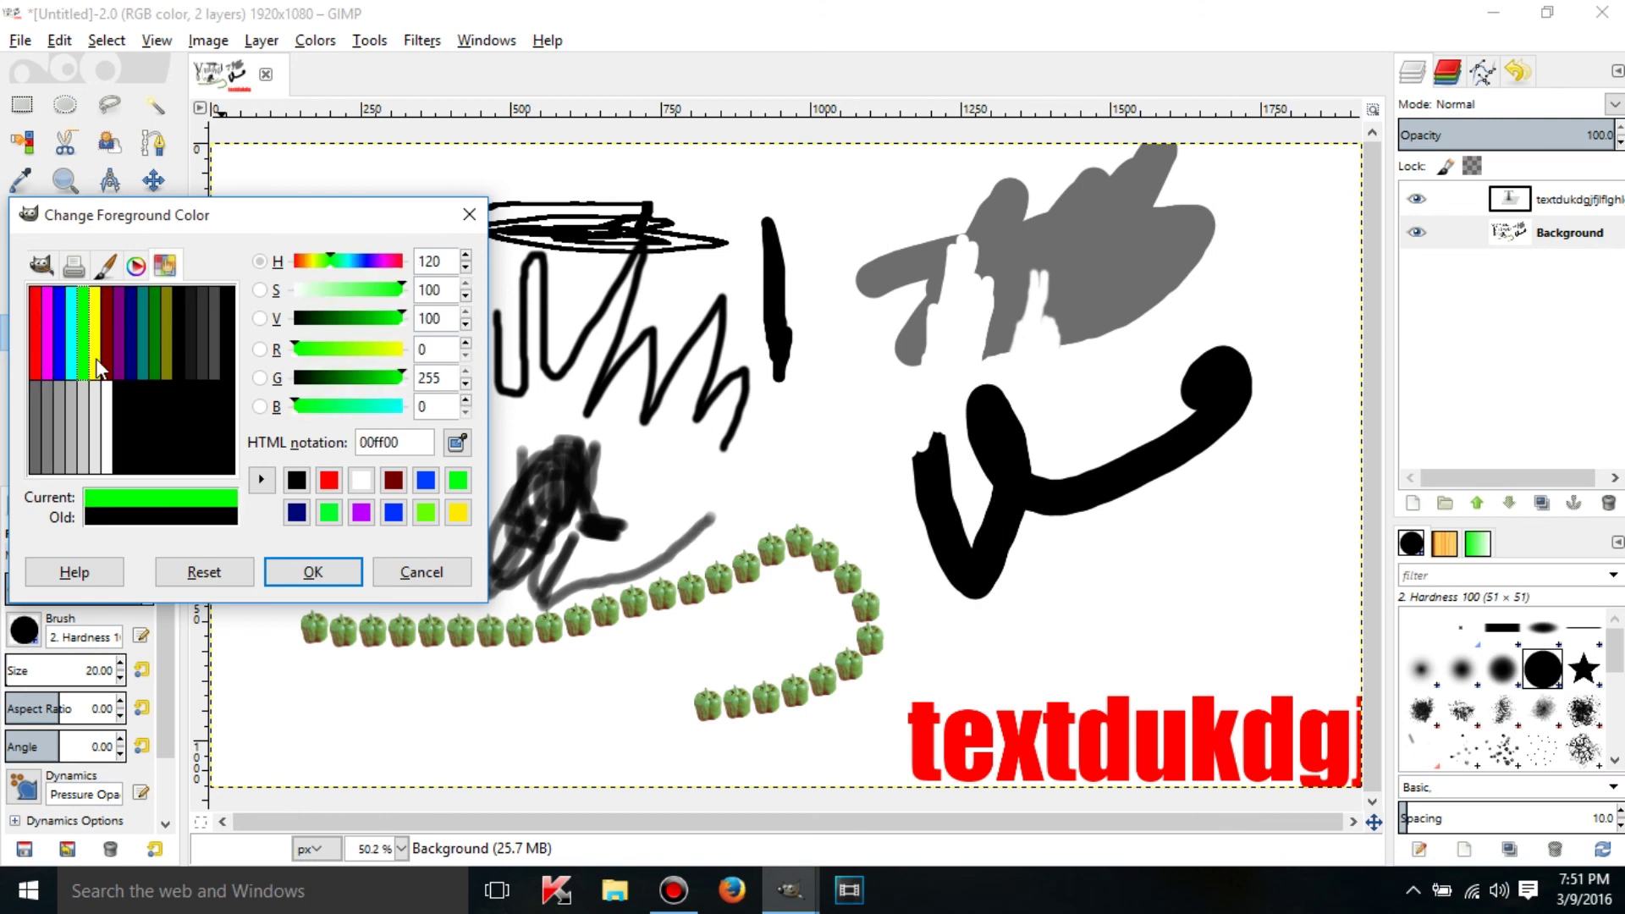
key("Right")
key("Right")
left_click(32, 358)
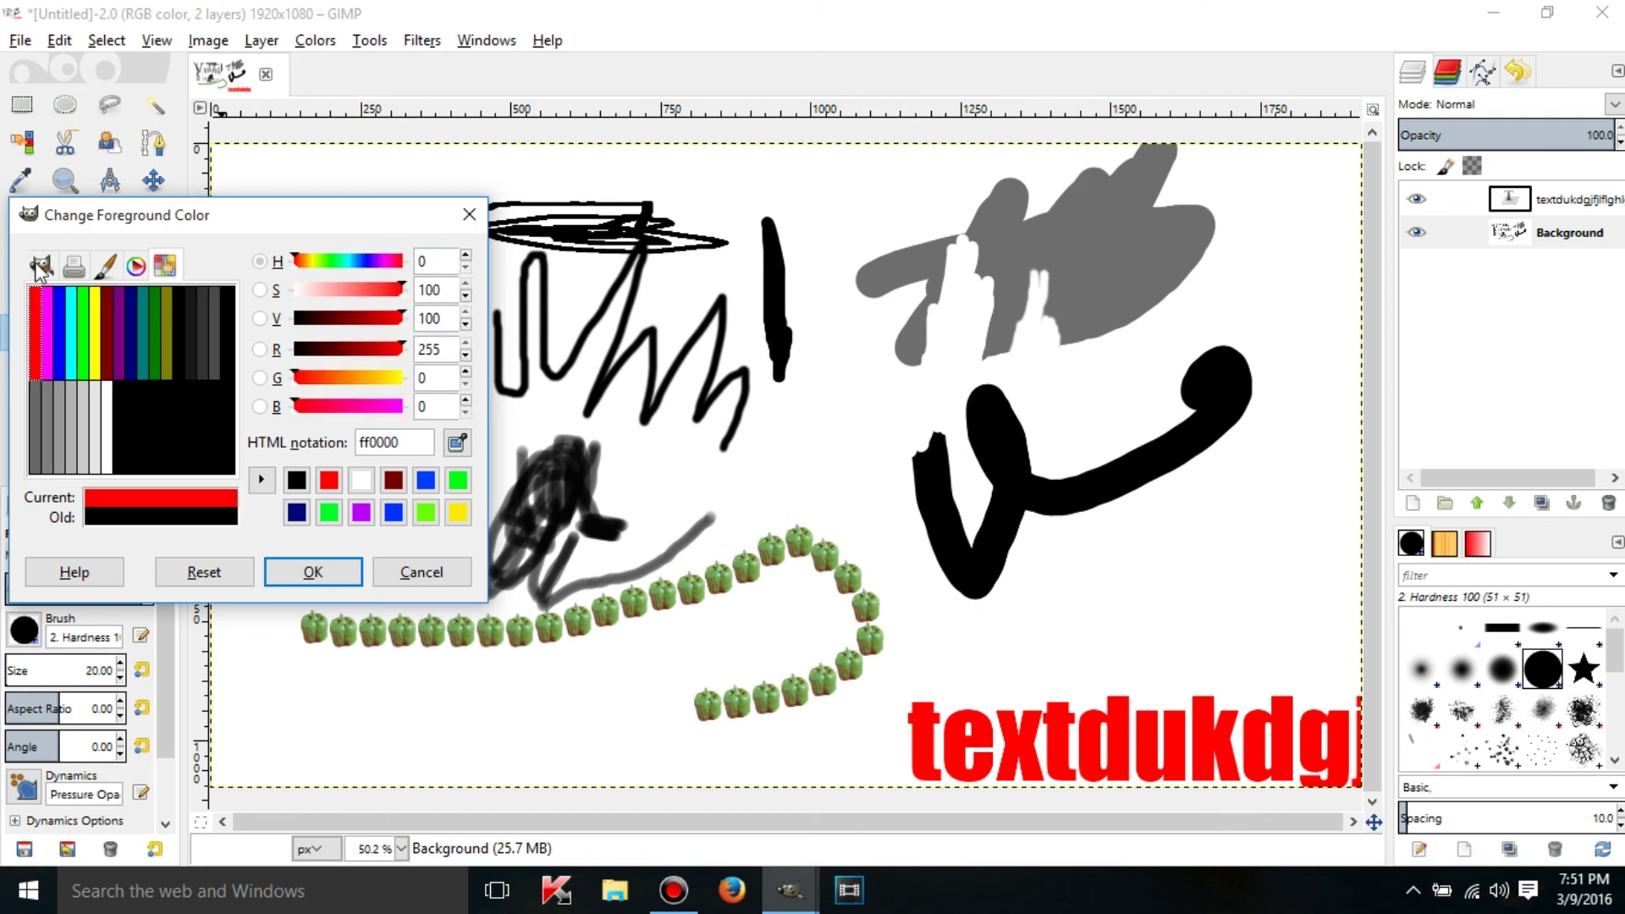
left_click(39, 269)
left_click_drag(140, 394, 243, 328)
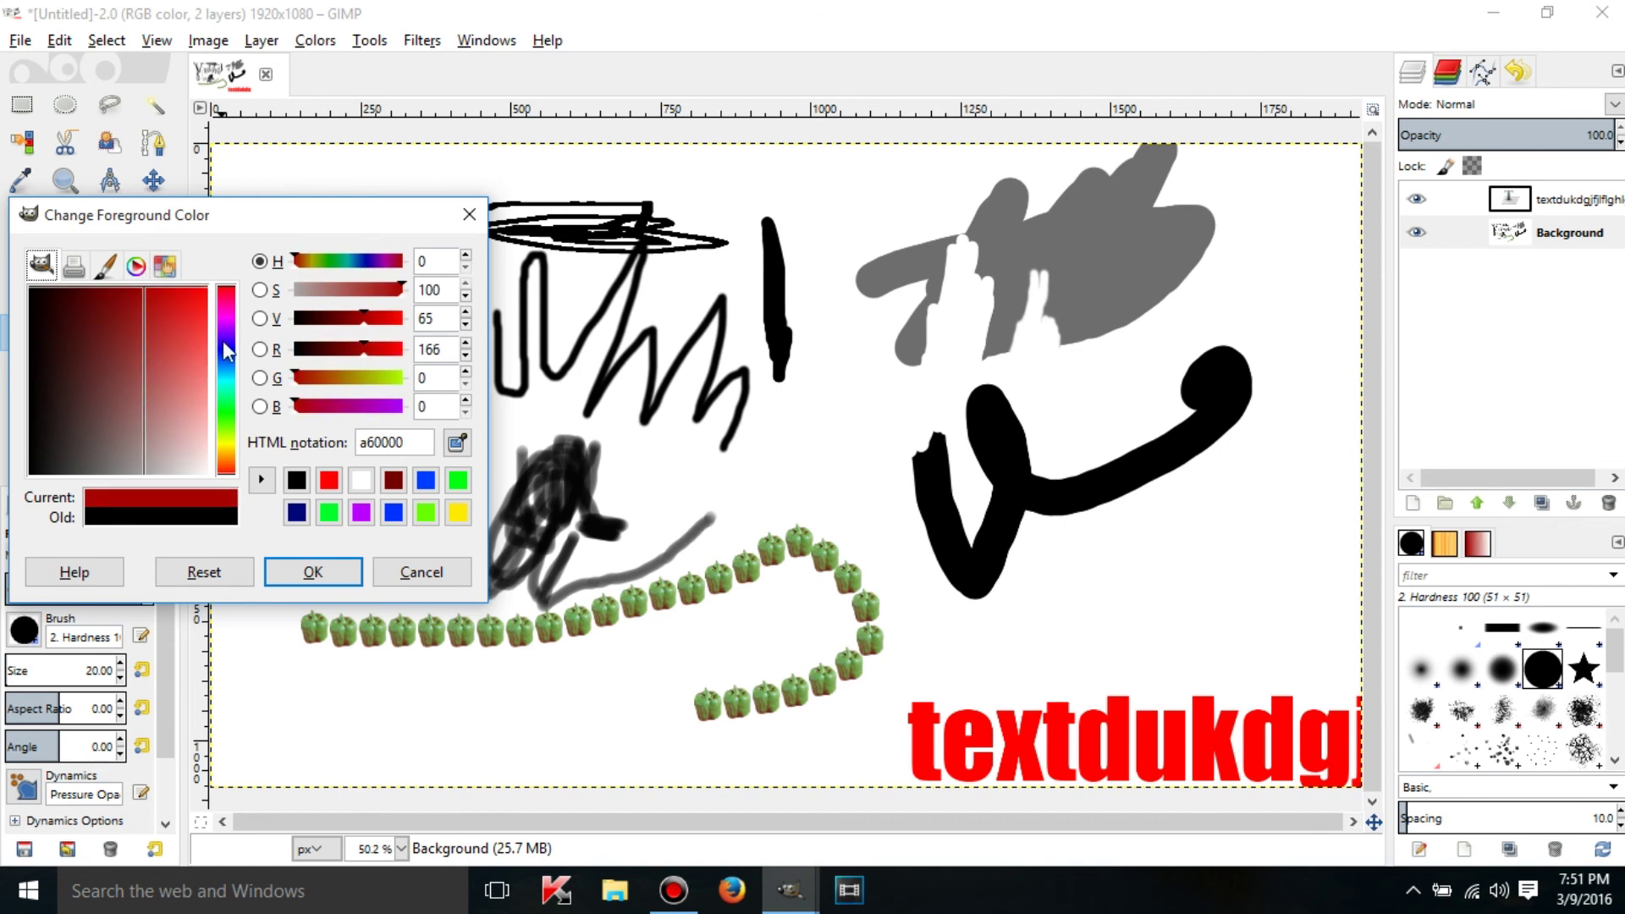
left_click(227, 375)
left_click(309, 570)
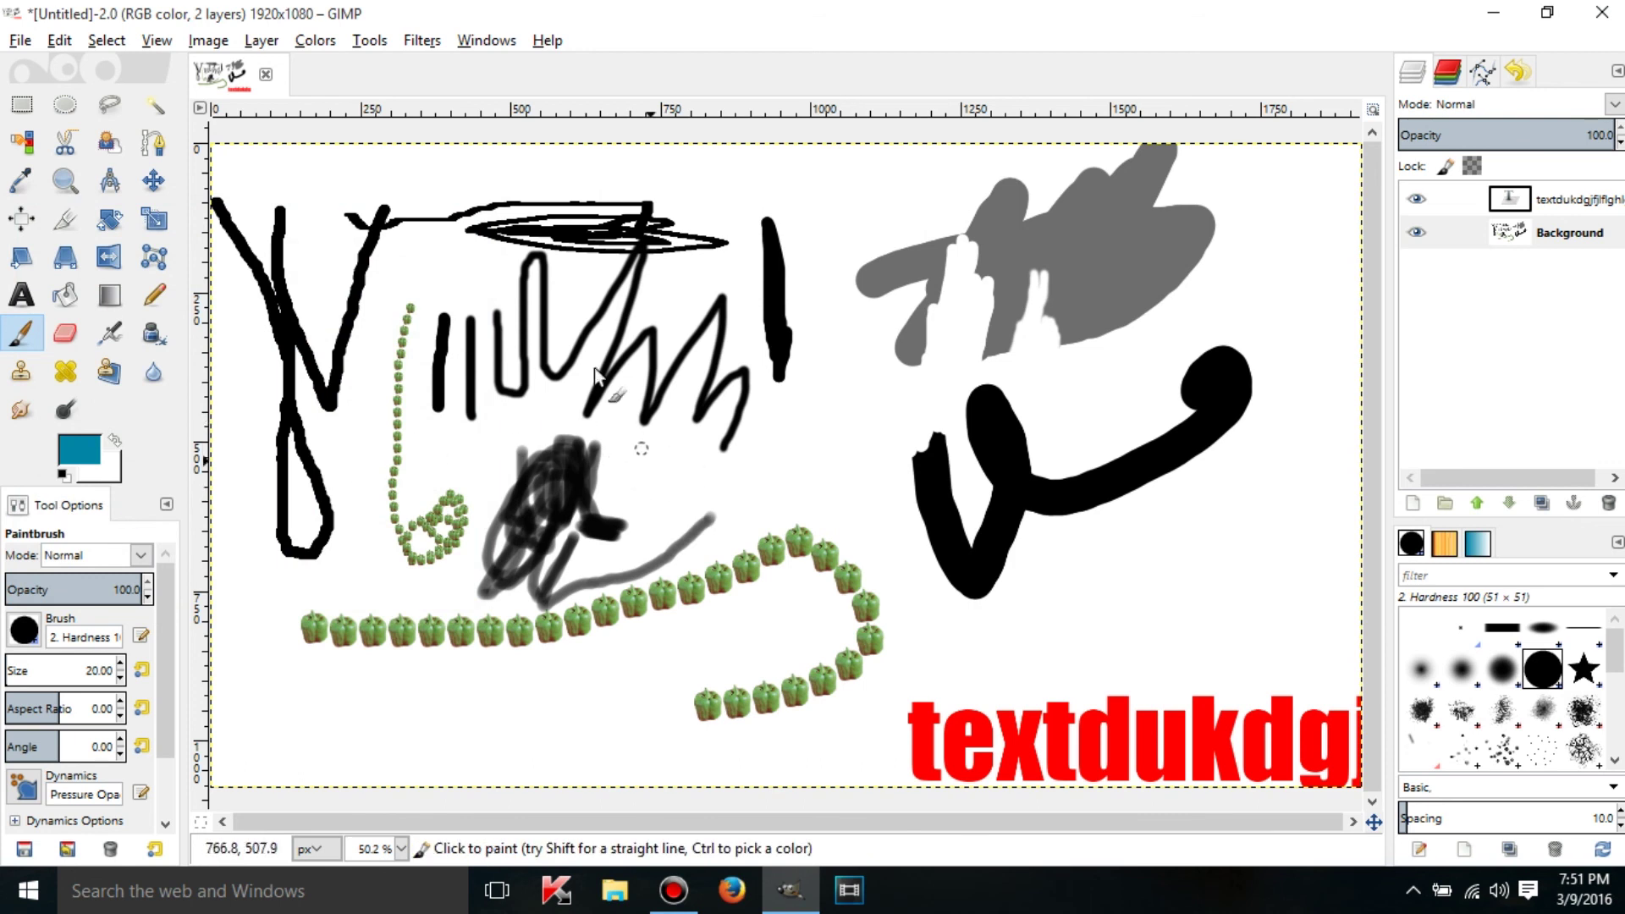
Step: Paint a teal stroke beside the black bar and set the background colour to red (ff0000)
mouse_move(814, 222)
left_mouse_down()
mouse_move(797, 317)
mouse_move(781, 315)
mouse_move(783, 372)
left_mouse_up()
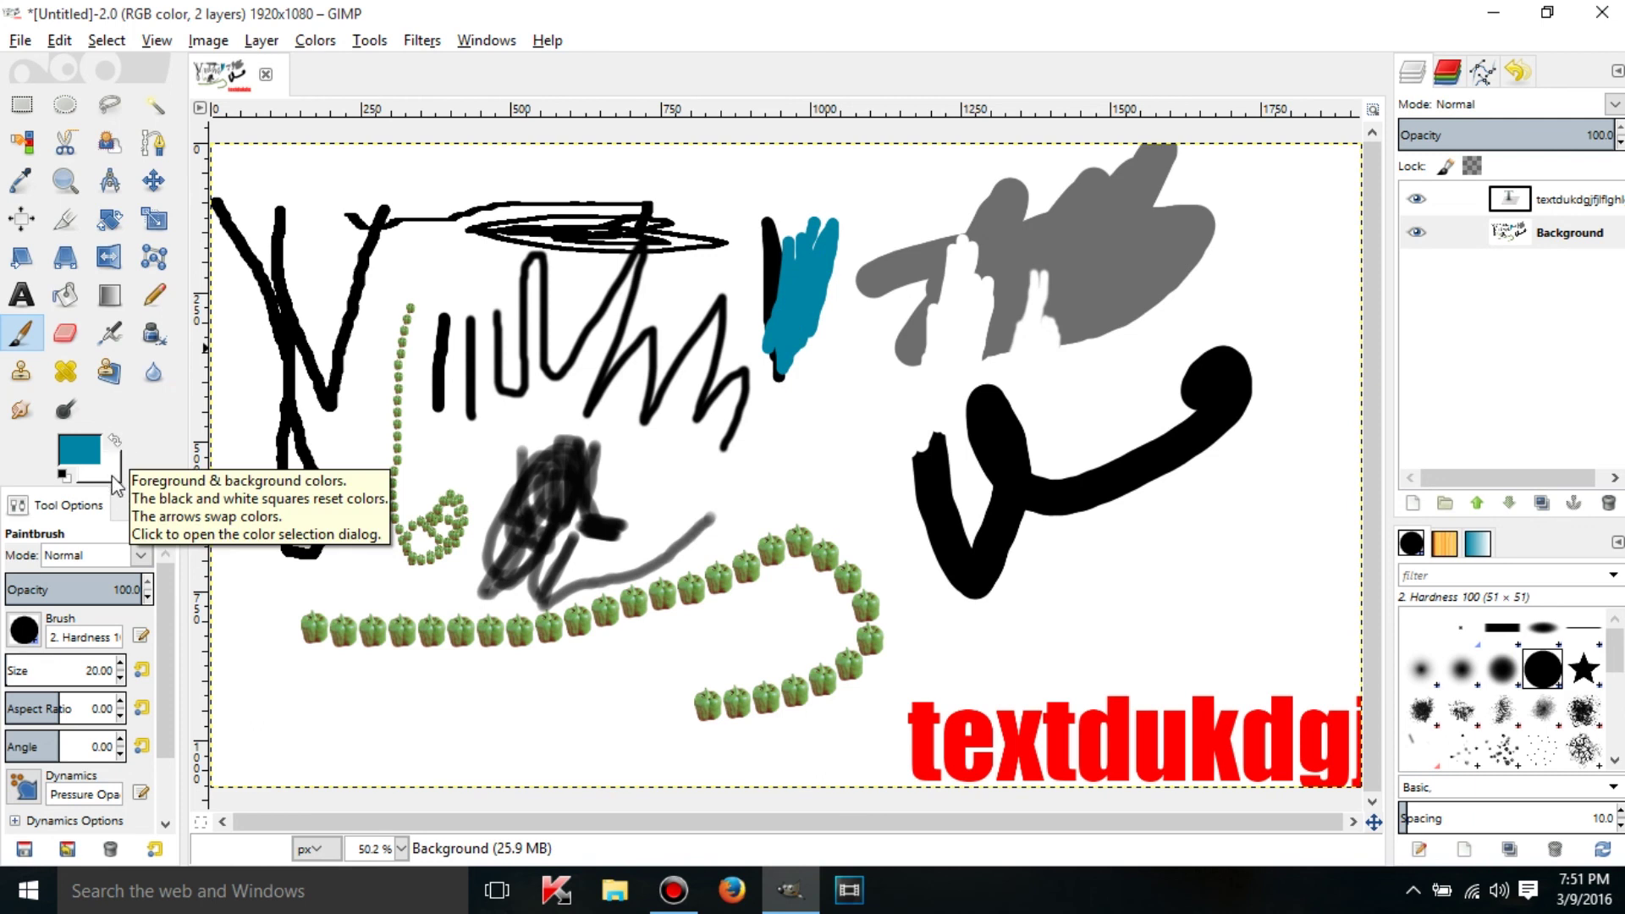
left_click(115, 479)
left_click(362, 480)
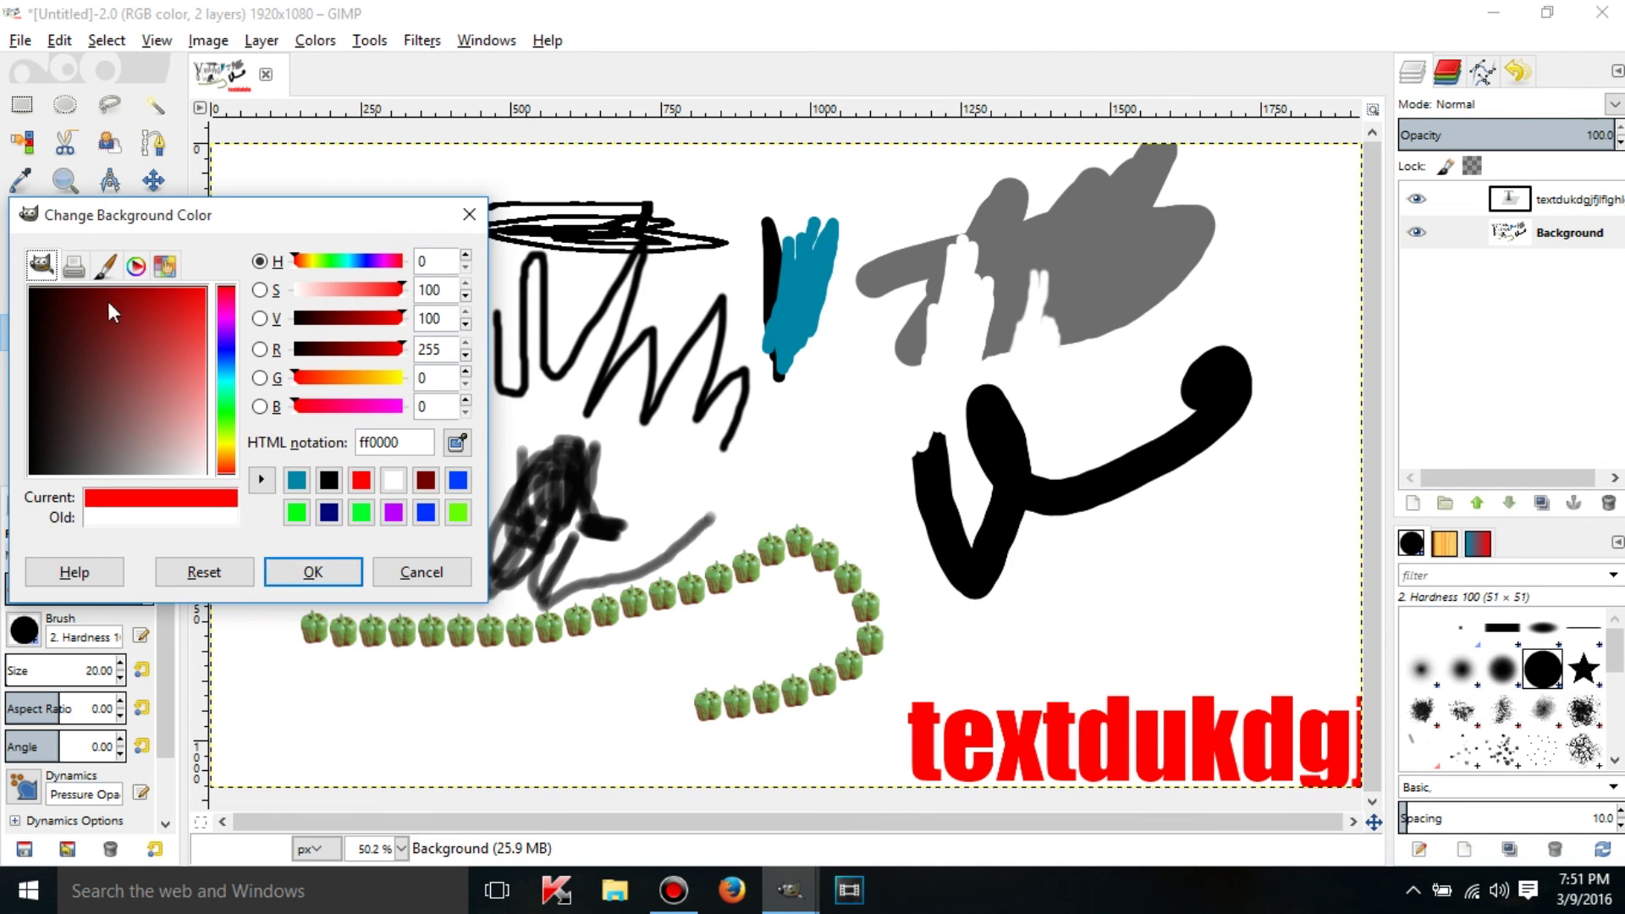
left_click(303, 579)
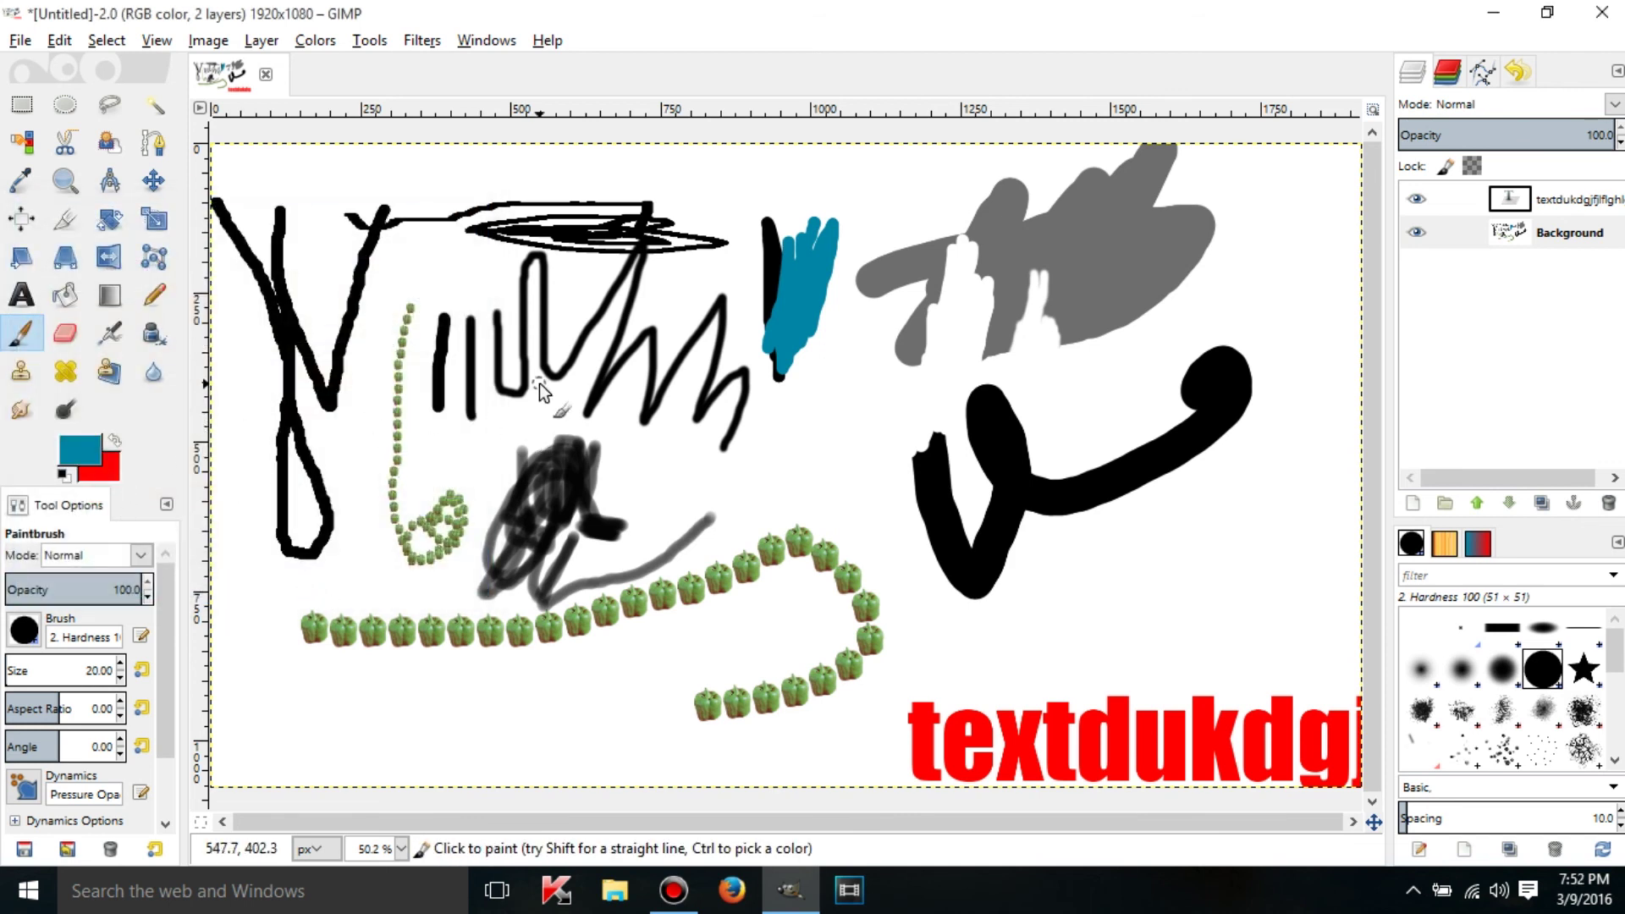
Step: Paint teal zigzags over the black zigzag, then a red scribble below the teal strokes
mouse_move(540, 384)
left_mouse_down()
mouse_move(543, 330)
mouse_move(539, 409)
mouse_move(523, 348)
mouse_move(501, 409)
mouse_move(511, 306)
mouse_move(475, 326)
mouse_move(481, 355)
mouse_move(439, 334)
left_mouse_up()
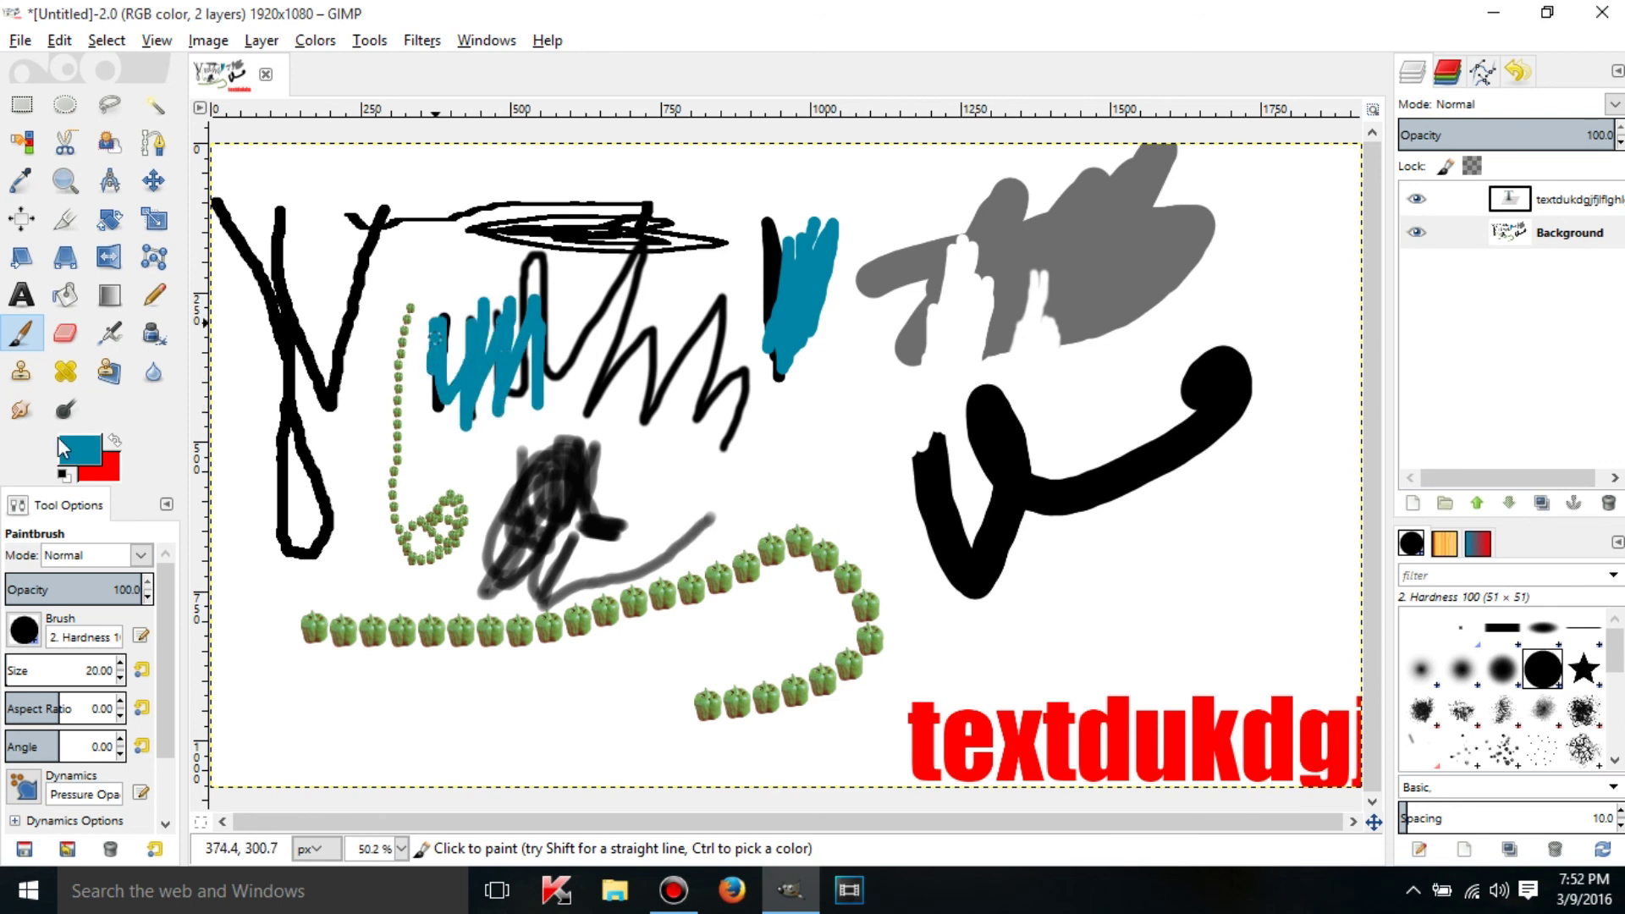
left_click(114, 443)
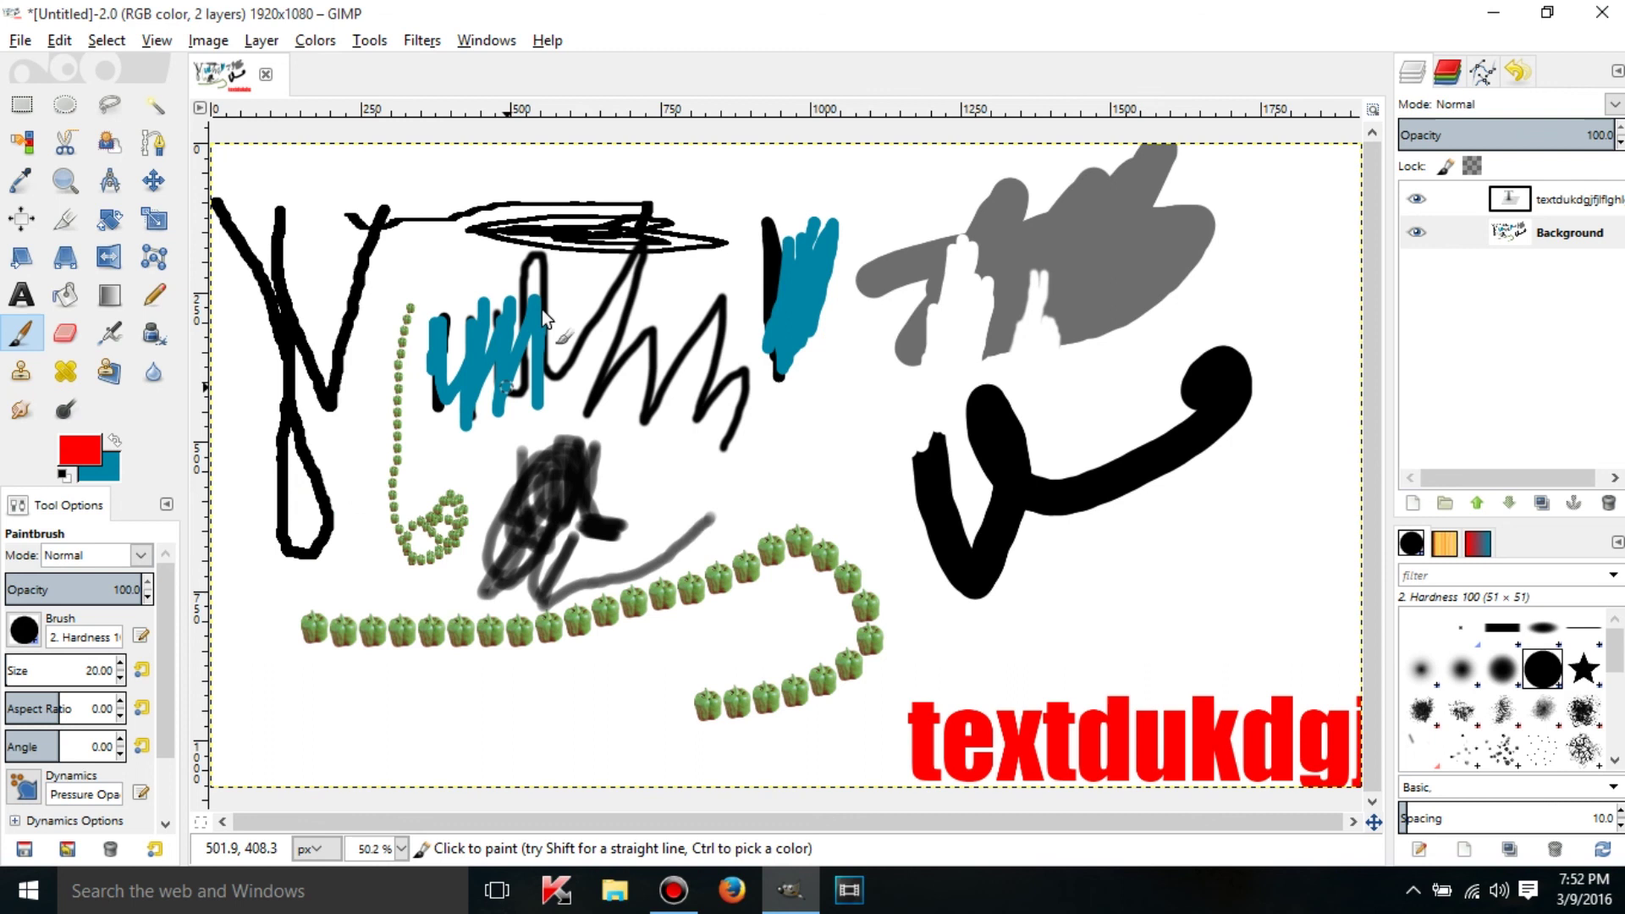
mouse_move(784, 470)
left_mouse_down()
mouse_move(818, 460)
mouse_move(843, 491)
mouse_move(843, 395)
mouse_move(810, 449)
mouse_move(806, 435)
left_mouse_up()
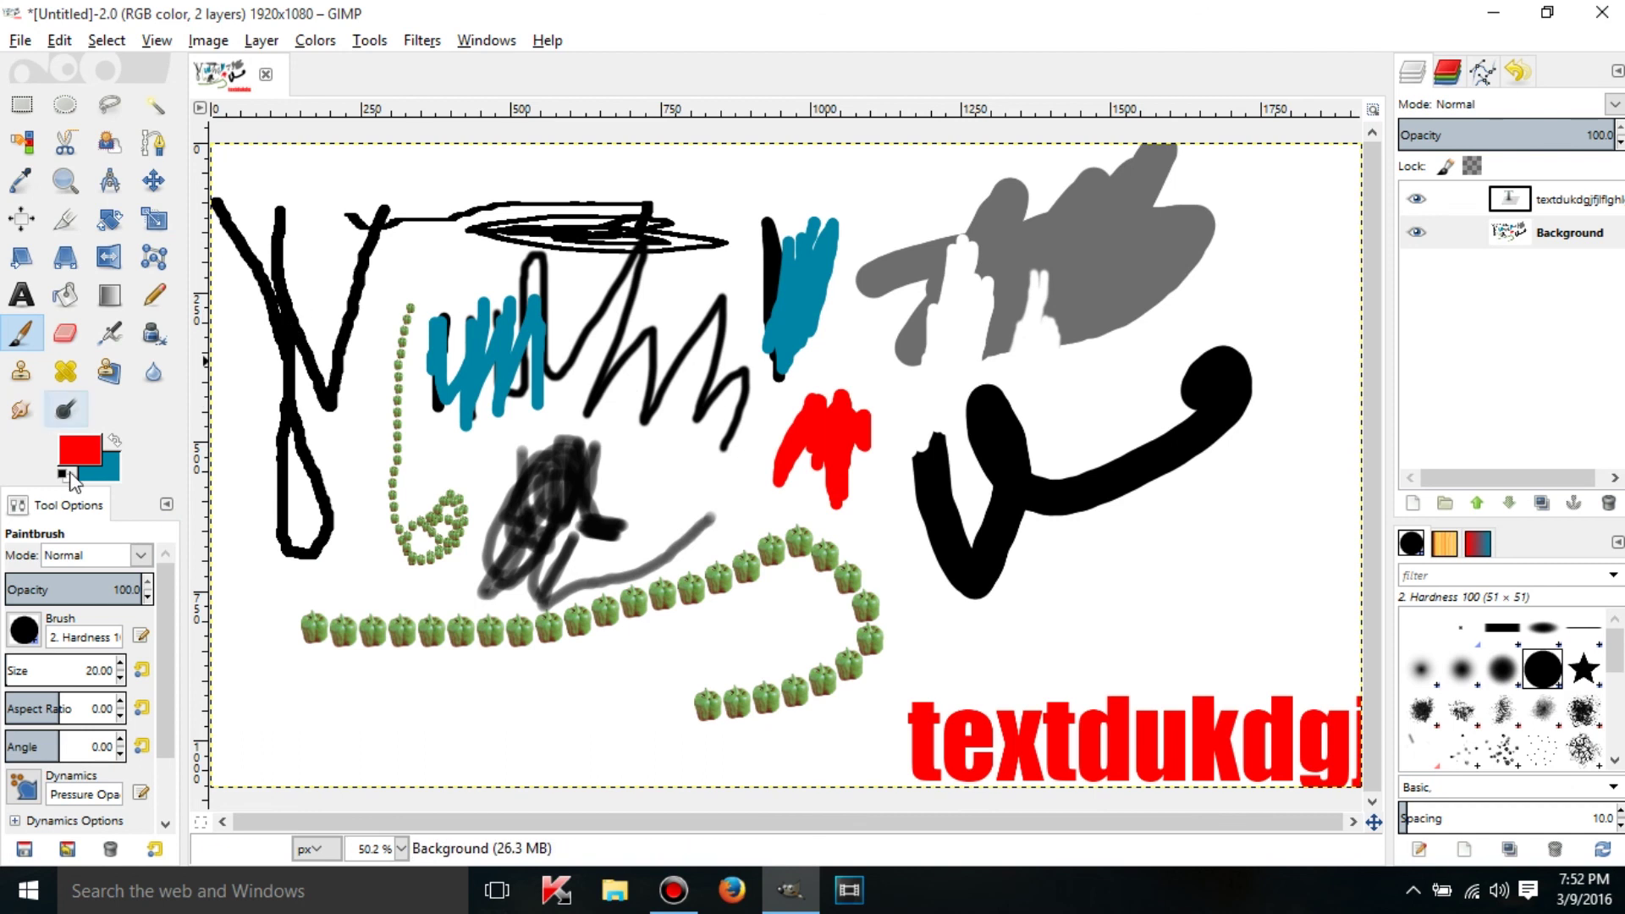
left_click(116, 441)
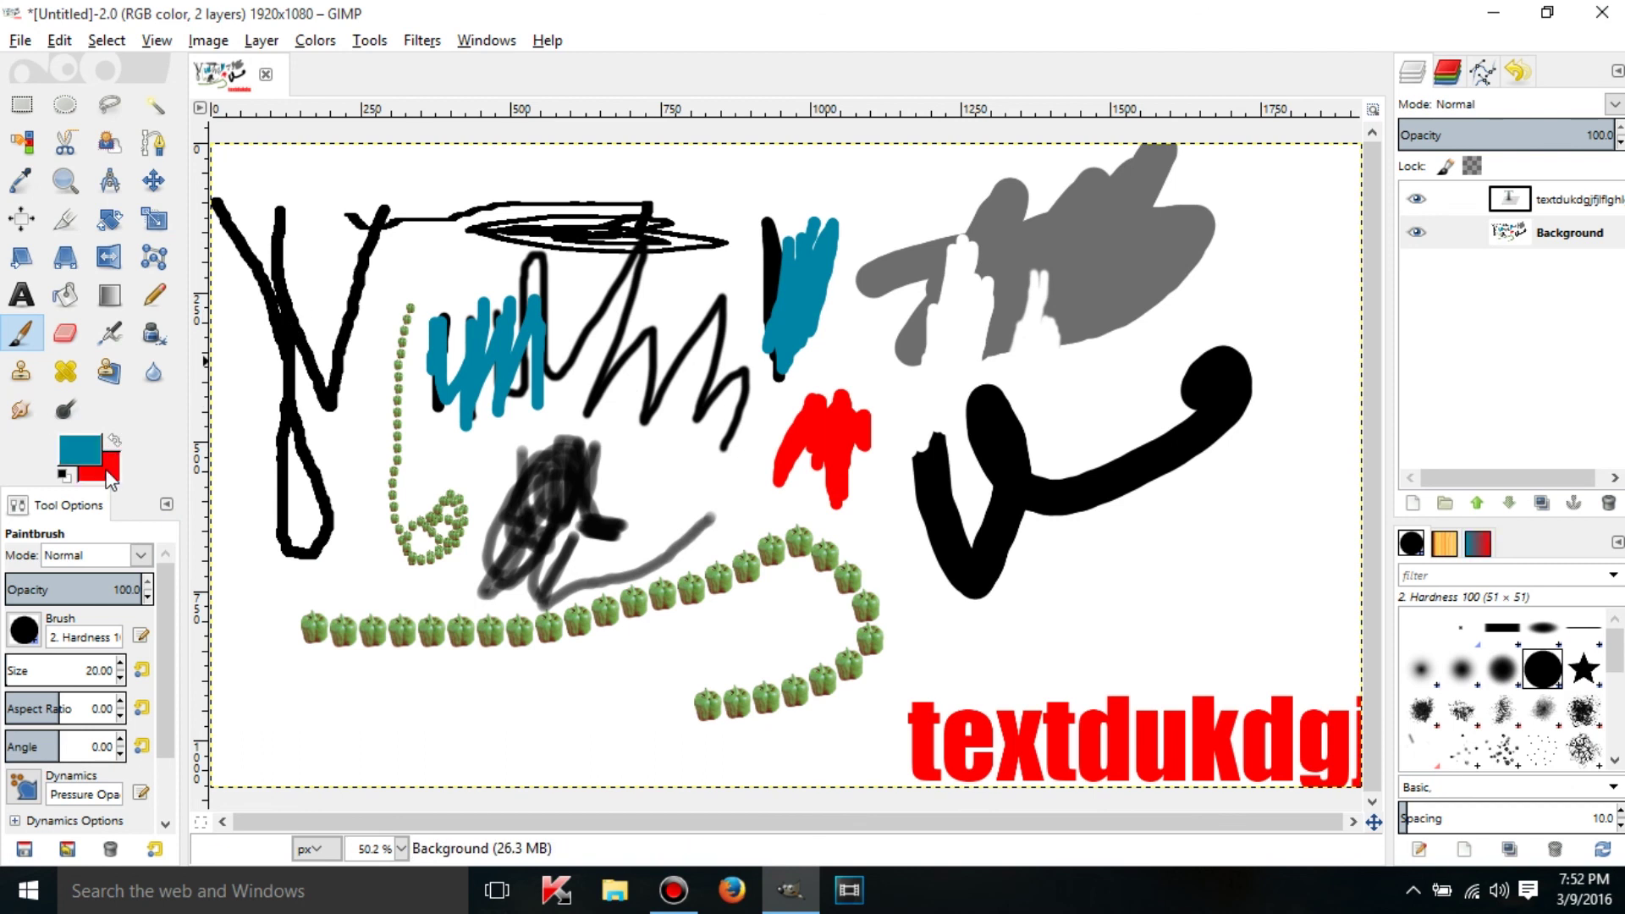
Step: Fill the canvas with a Blend gradient from the upper-left diagonally to right of centre
left_click(109, 298)
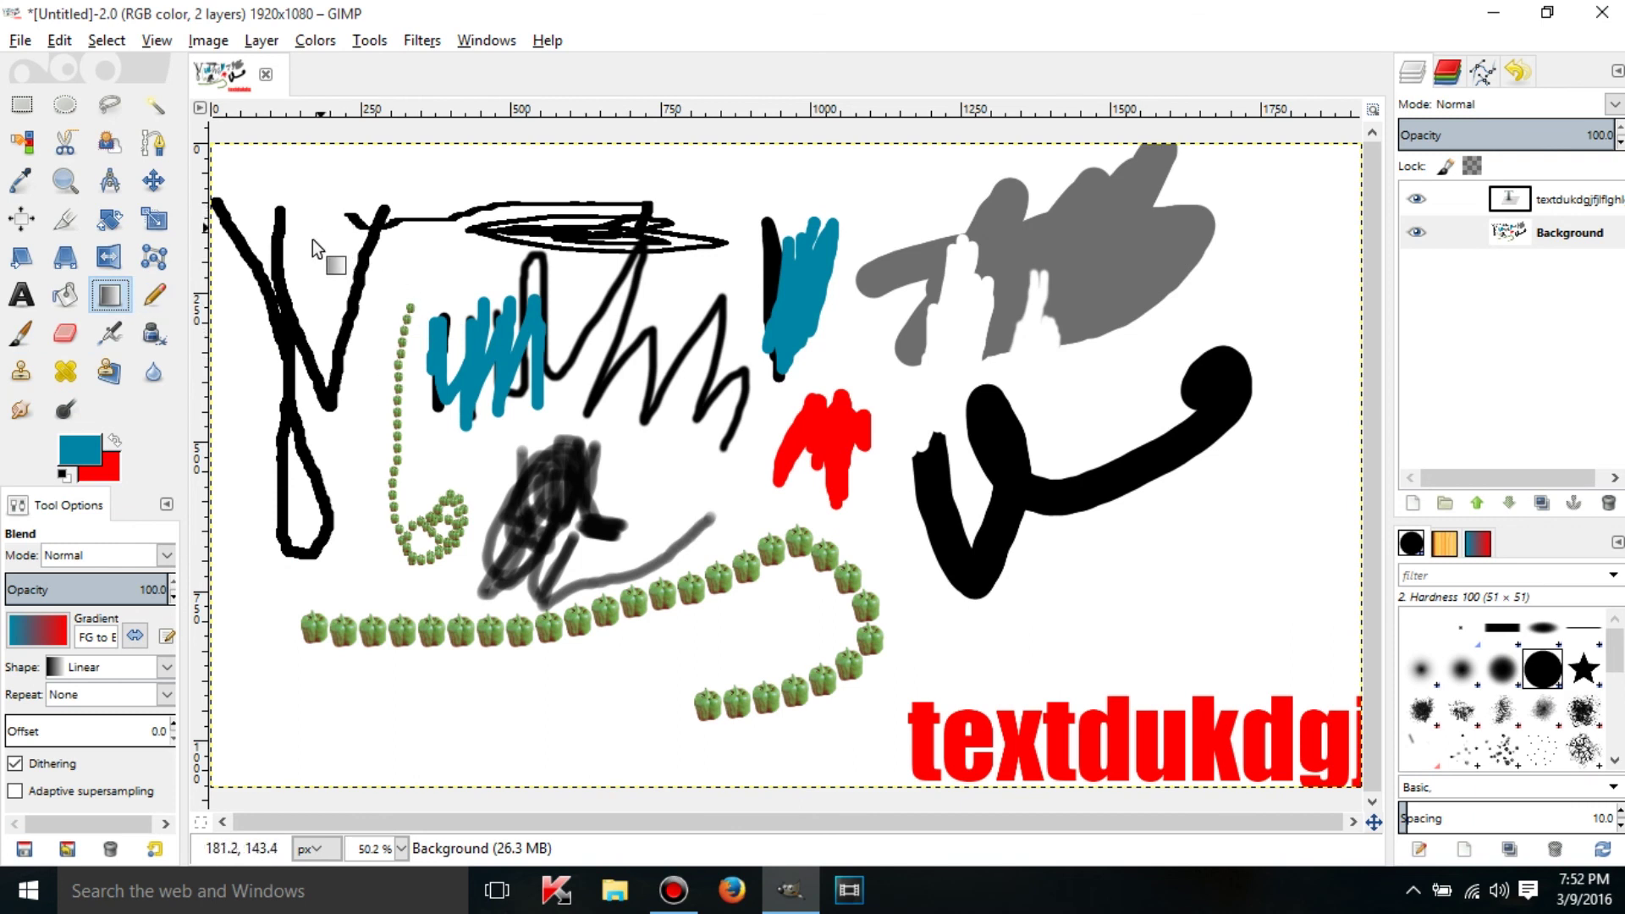
left_click(313, 240)
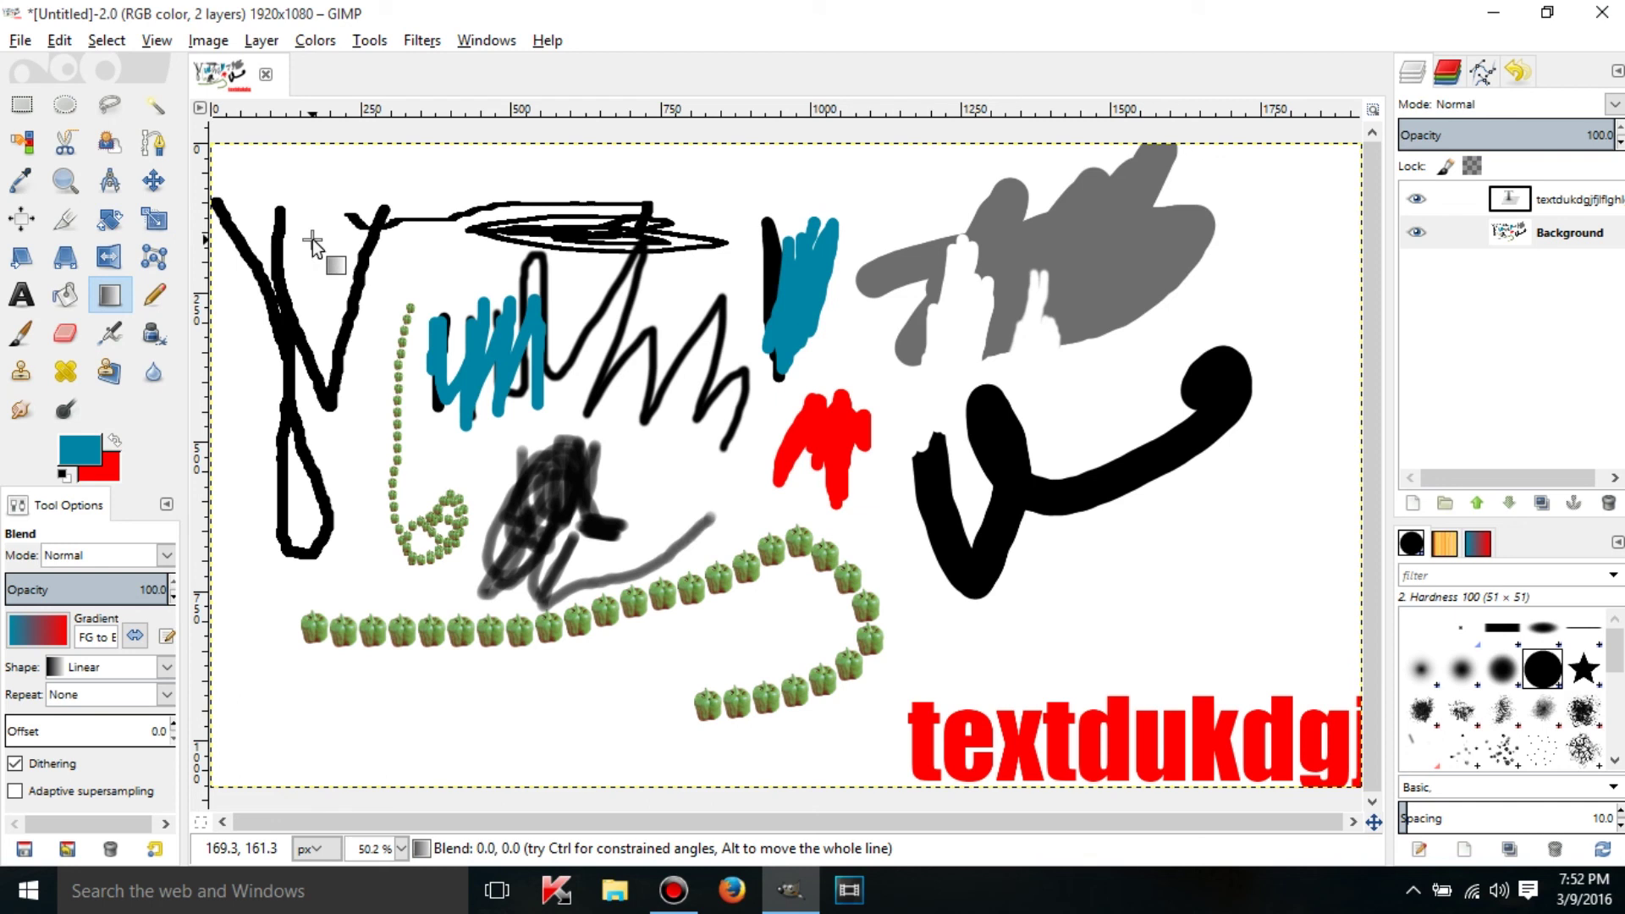
left_click_drag(312, 241, 783, 517)
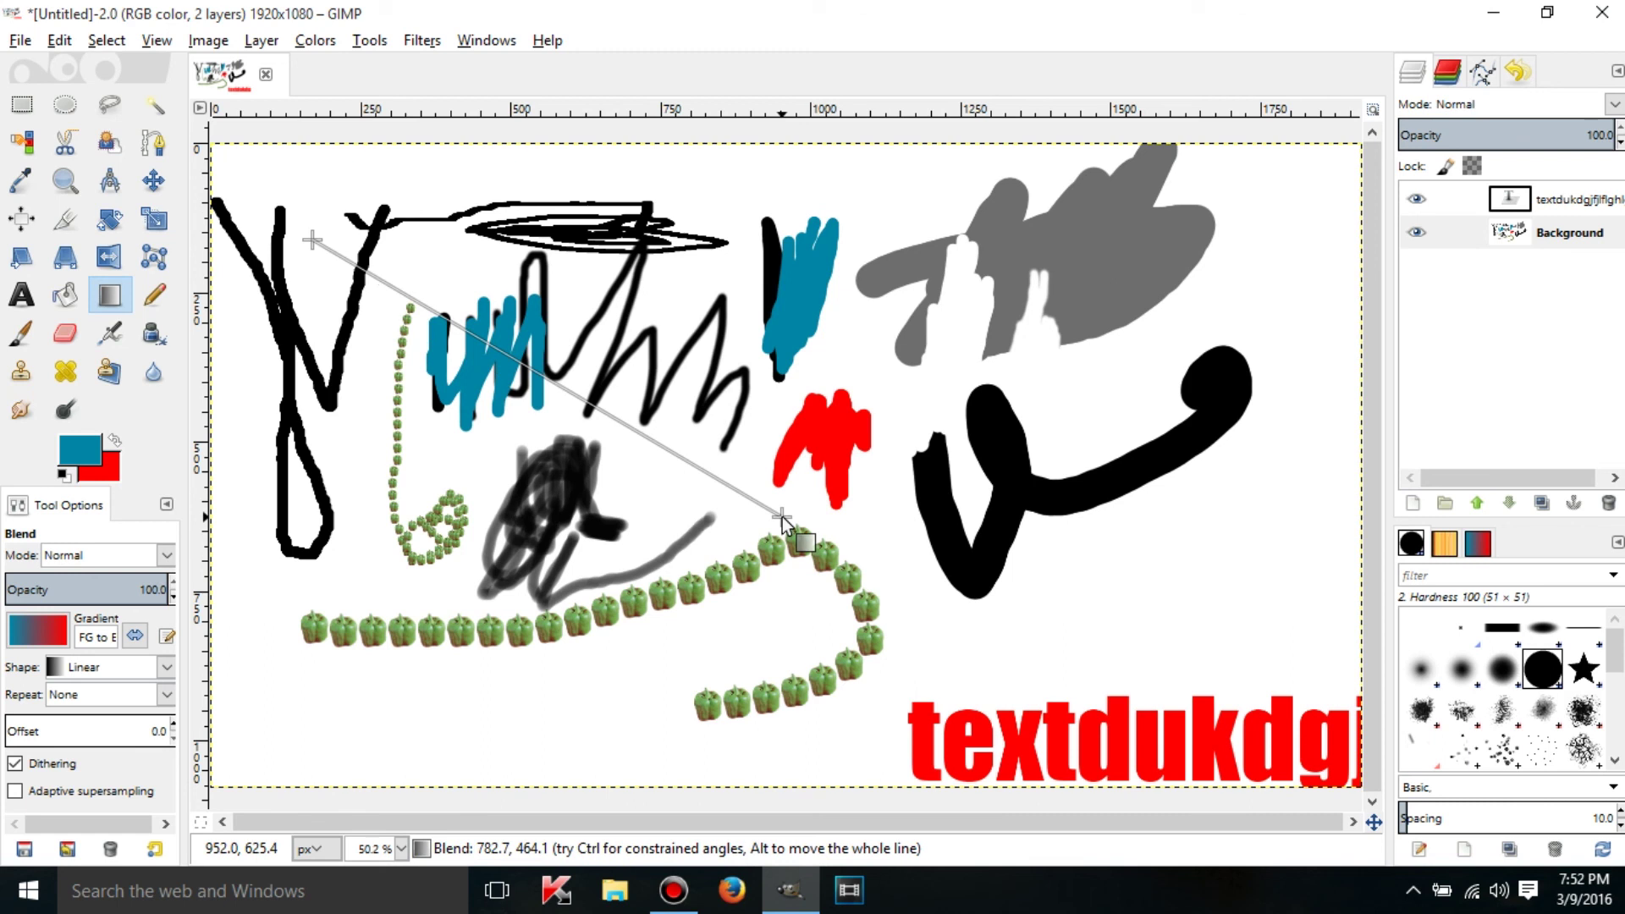
mouse_move(782, 517)
left_mouse_down()
mouse_move(822, 626)
mouse_move(794, 508)
mouse_move(779, 522)
left_mouse_up()
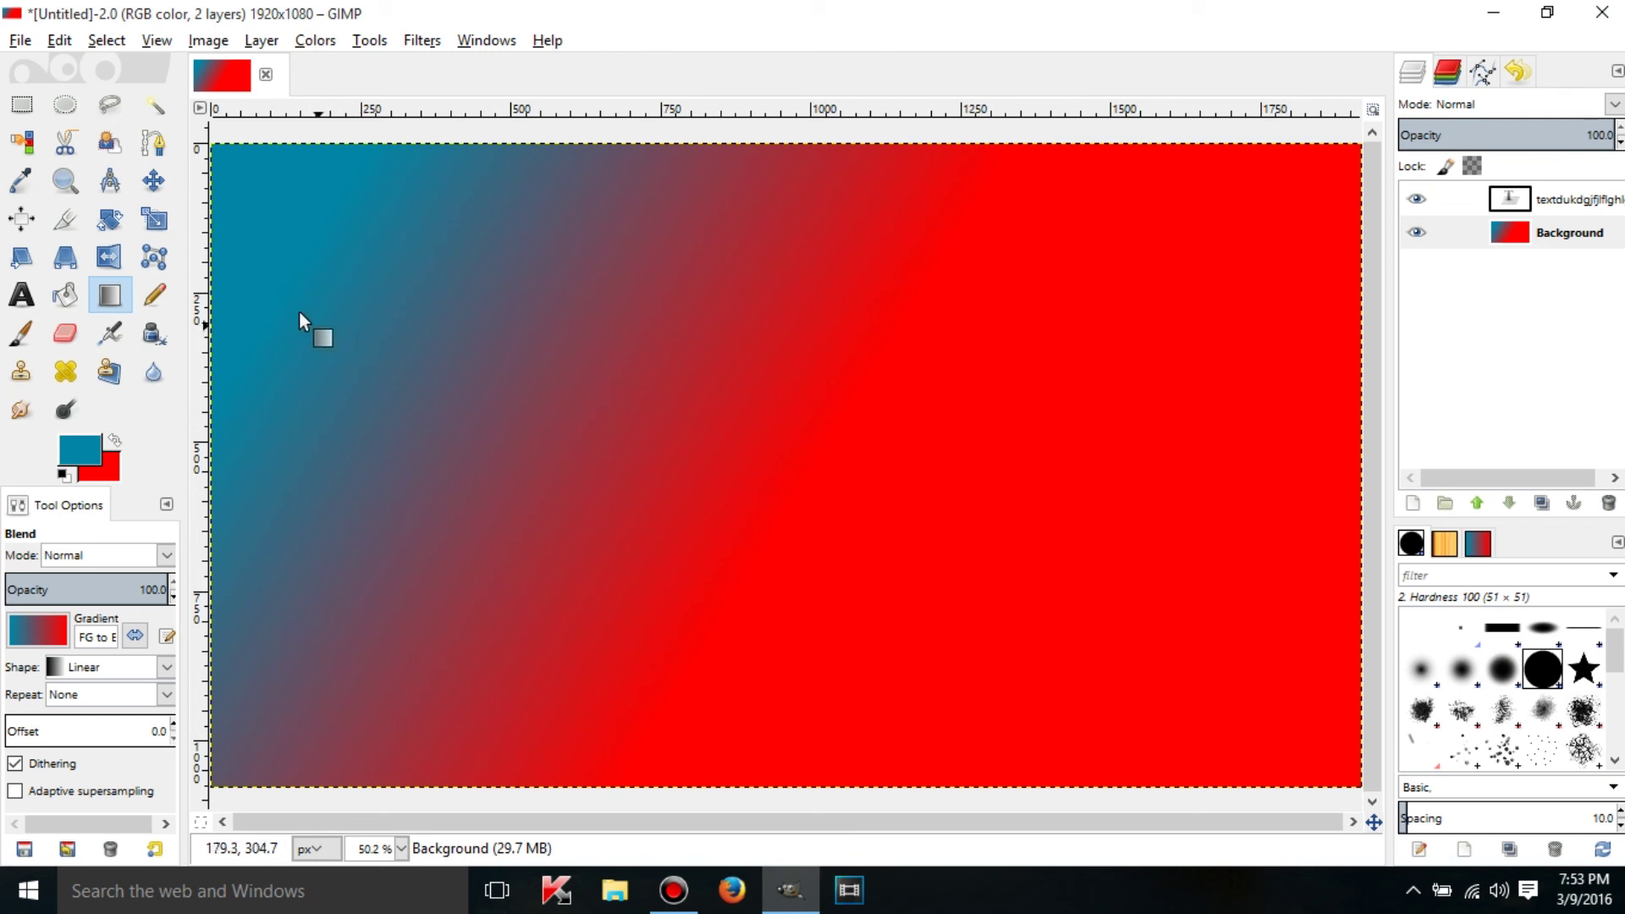
left_click(23, 330)
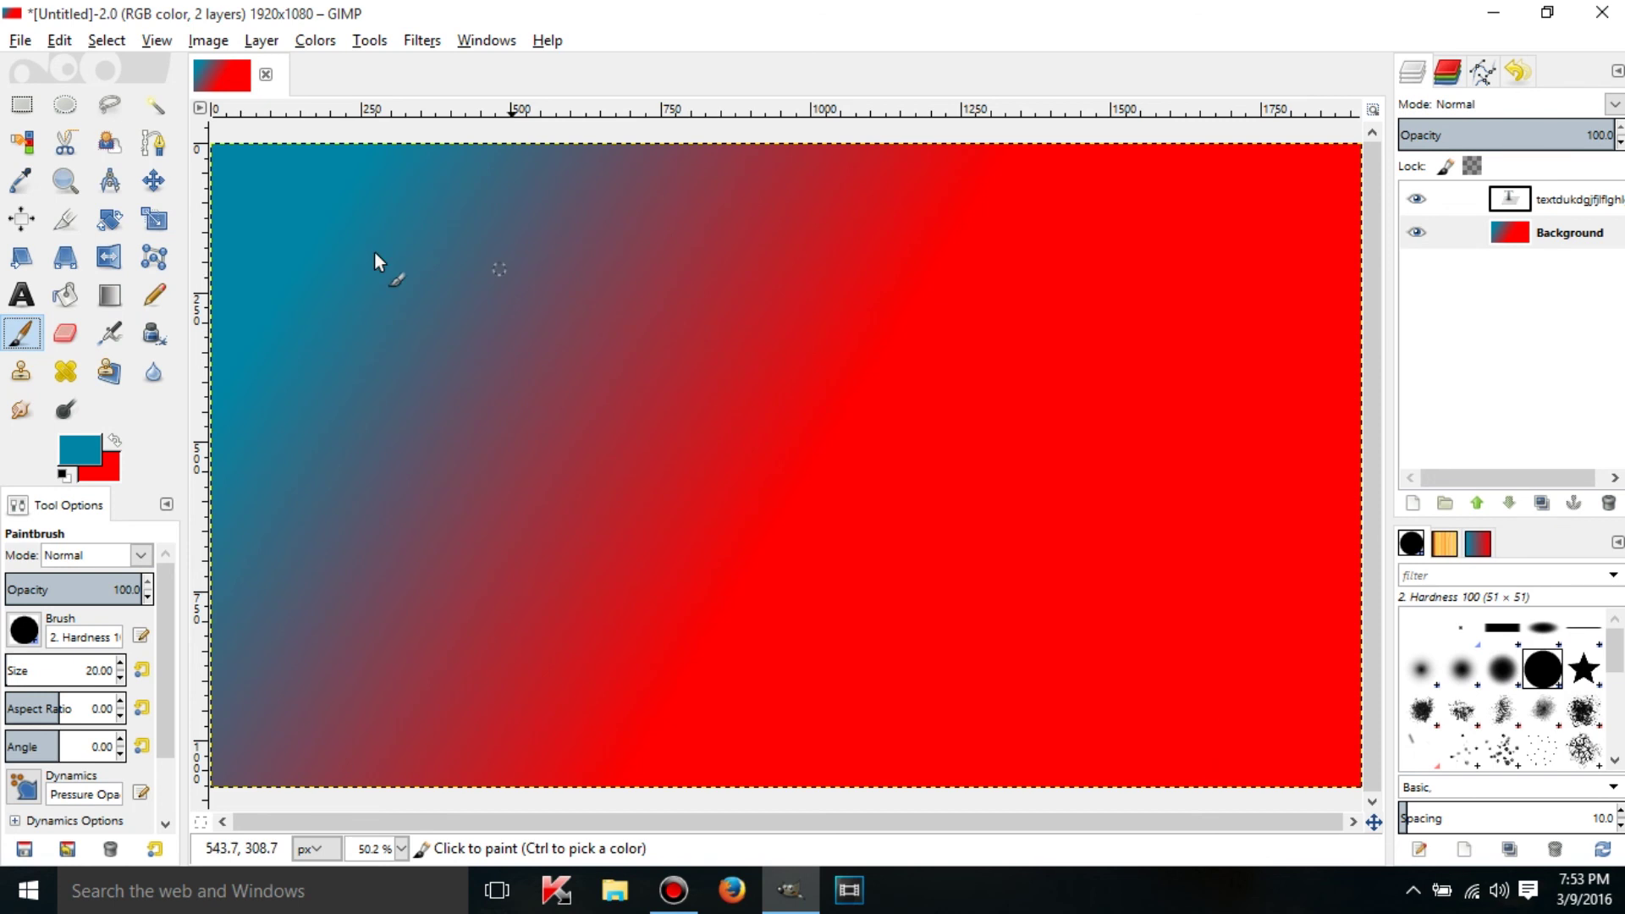
Step: Paint a black V shape with three dots on the teal upper-left of the gradient
left_click(80, 450)
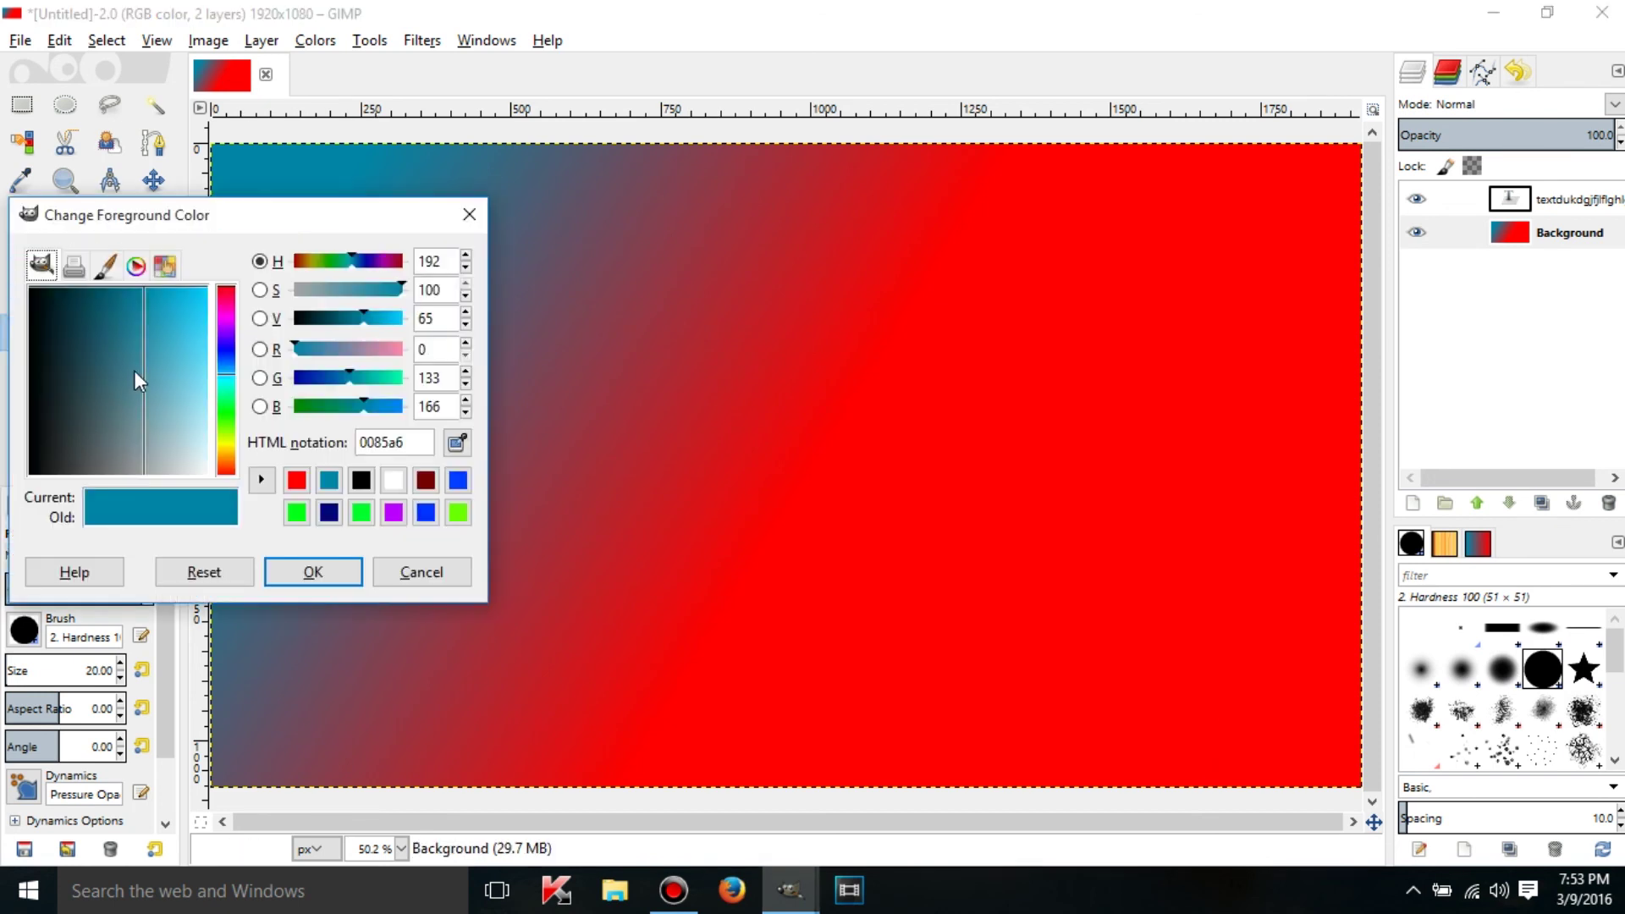
left_click_drag(134, 369, 25, 283)
left_click(313, 571)
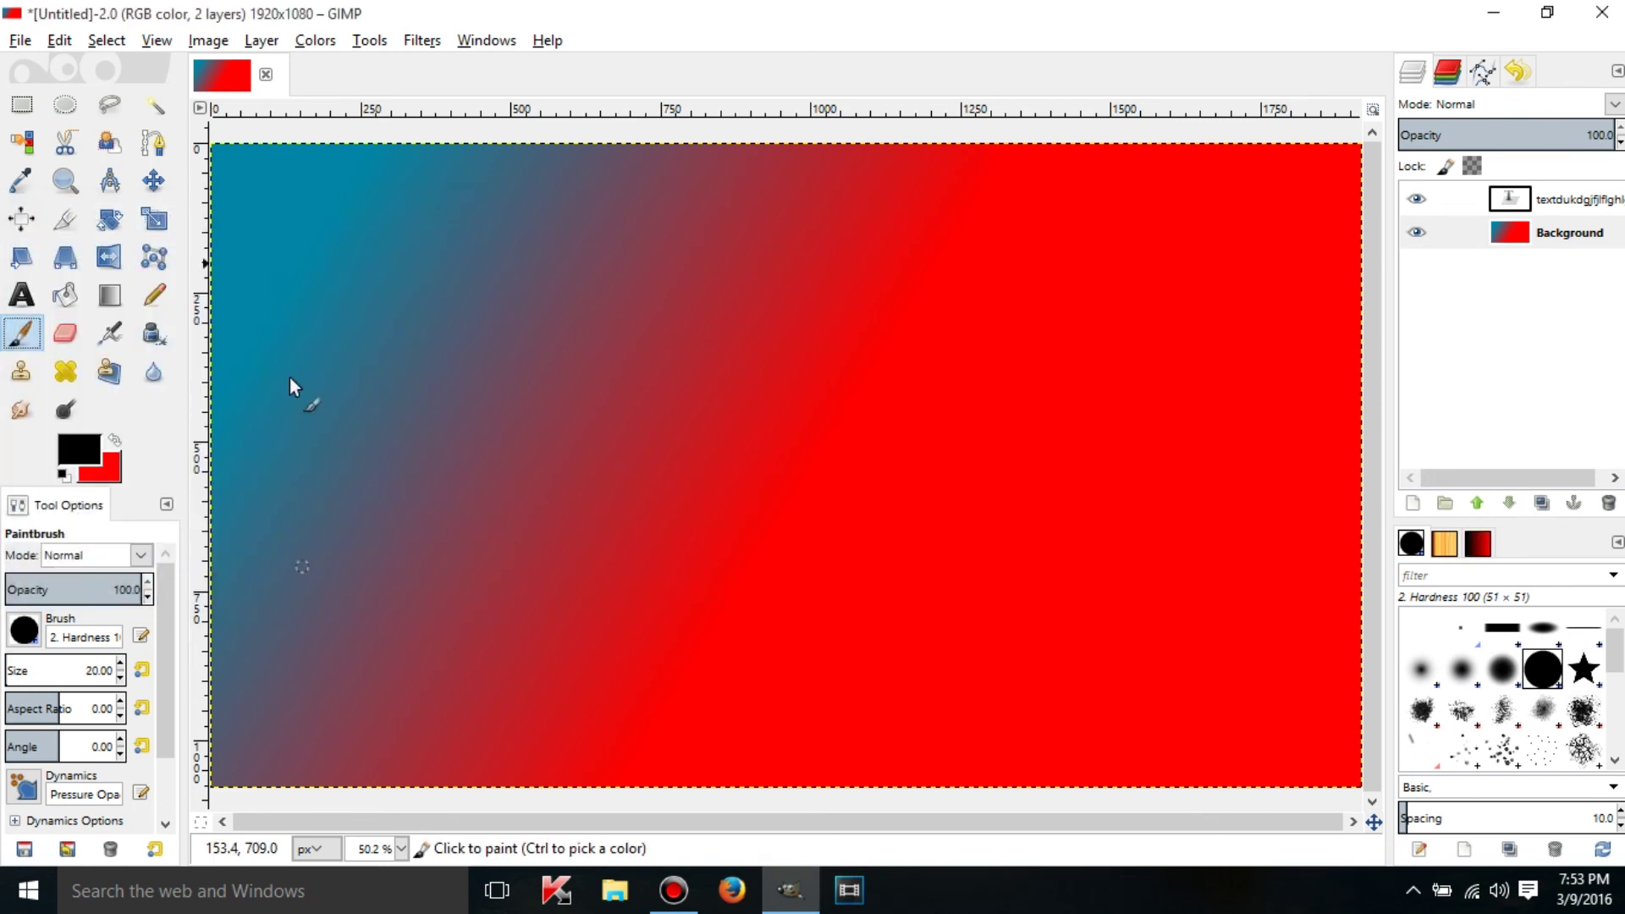
mouse_move(288, 216)
left_mouse_down()
mouse_move(297, 293)
mouse_move(298, 222)
left_mouse_up()
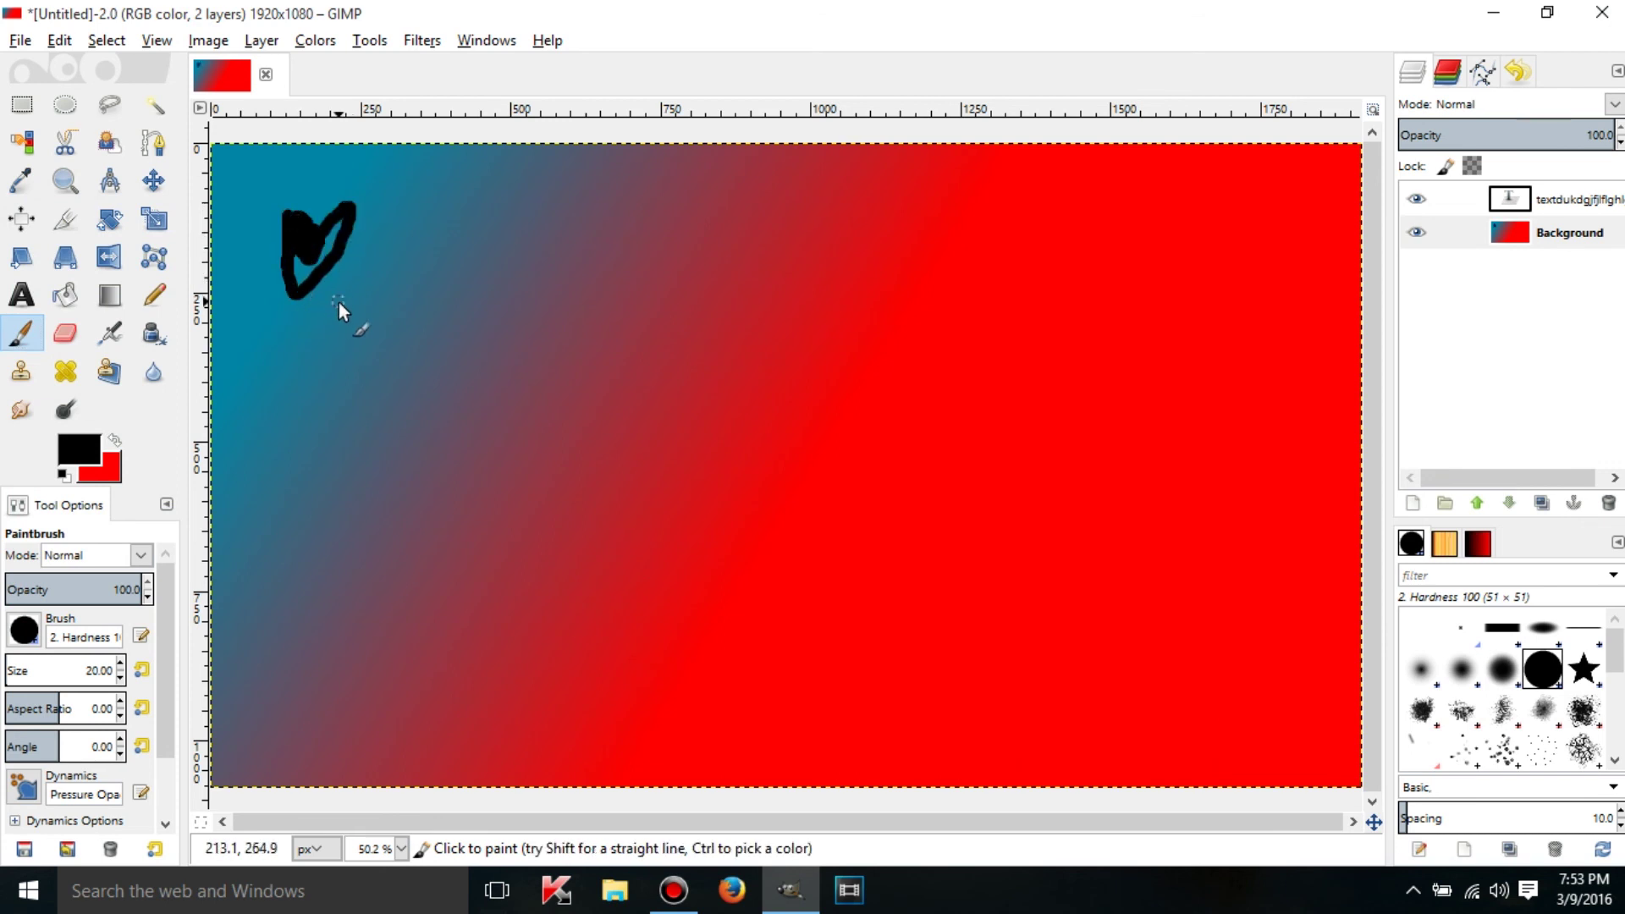
left_click(338, 302)
left_click(248, 290)
left_click(277, 333)
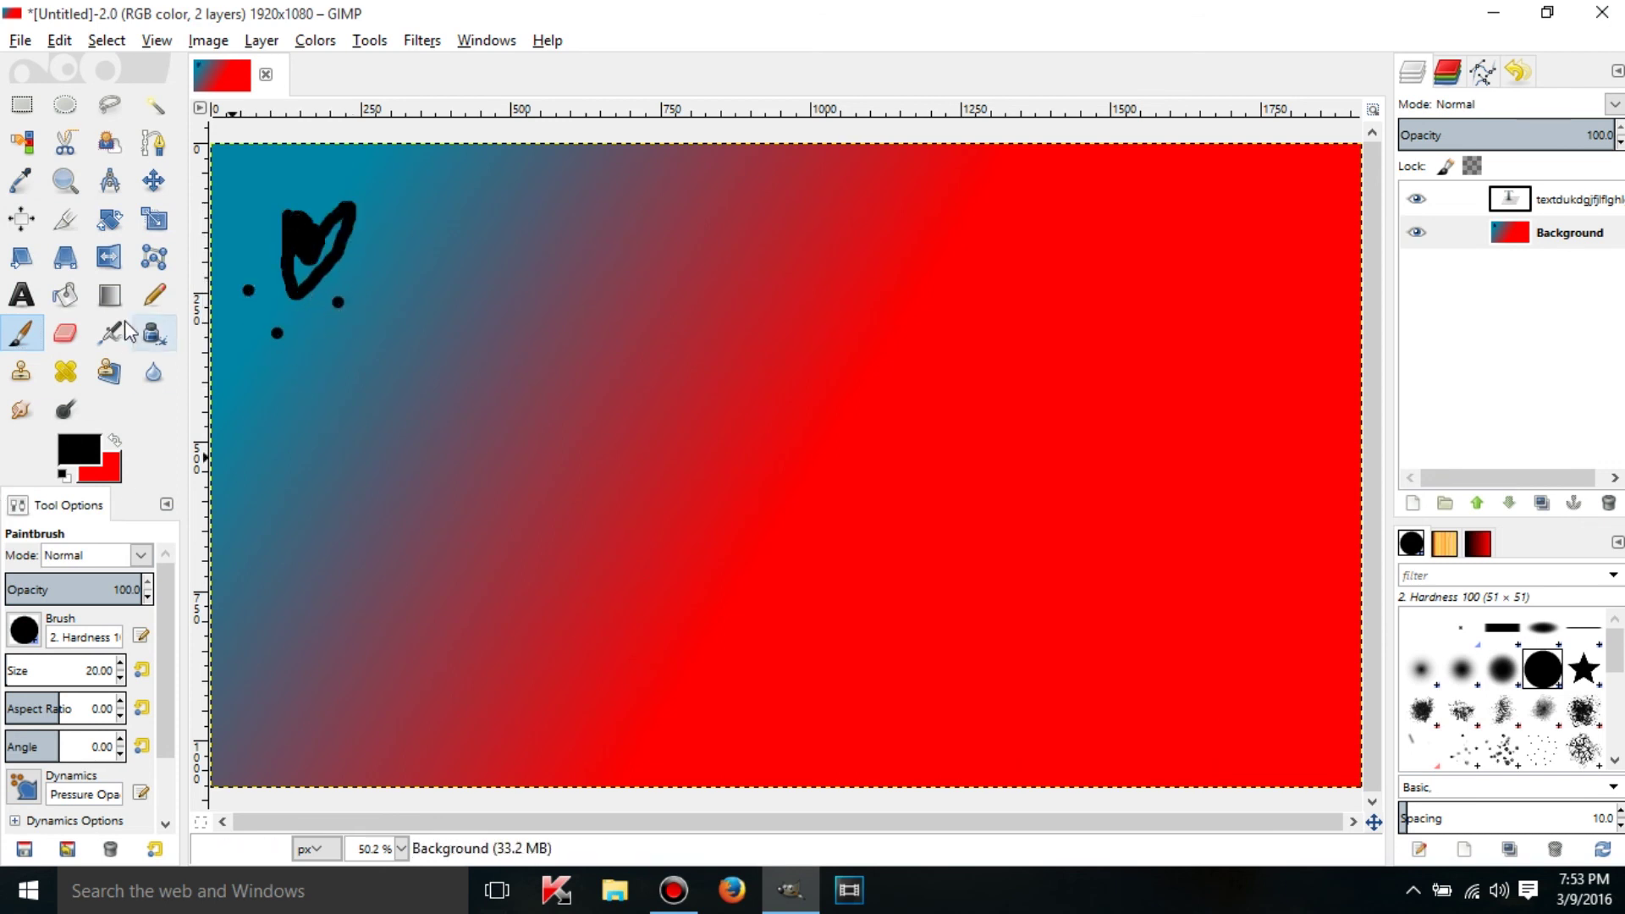
left_click(64, 181)
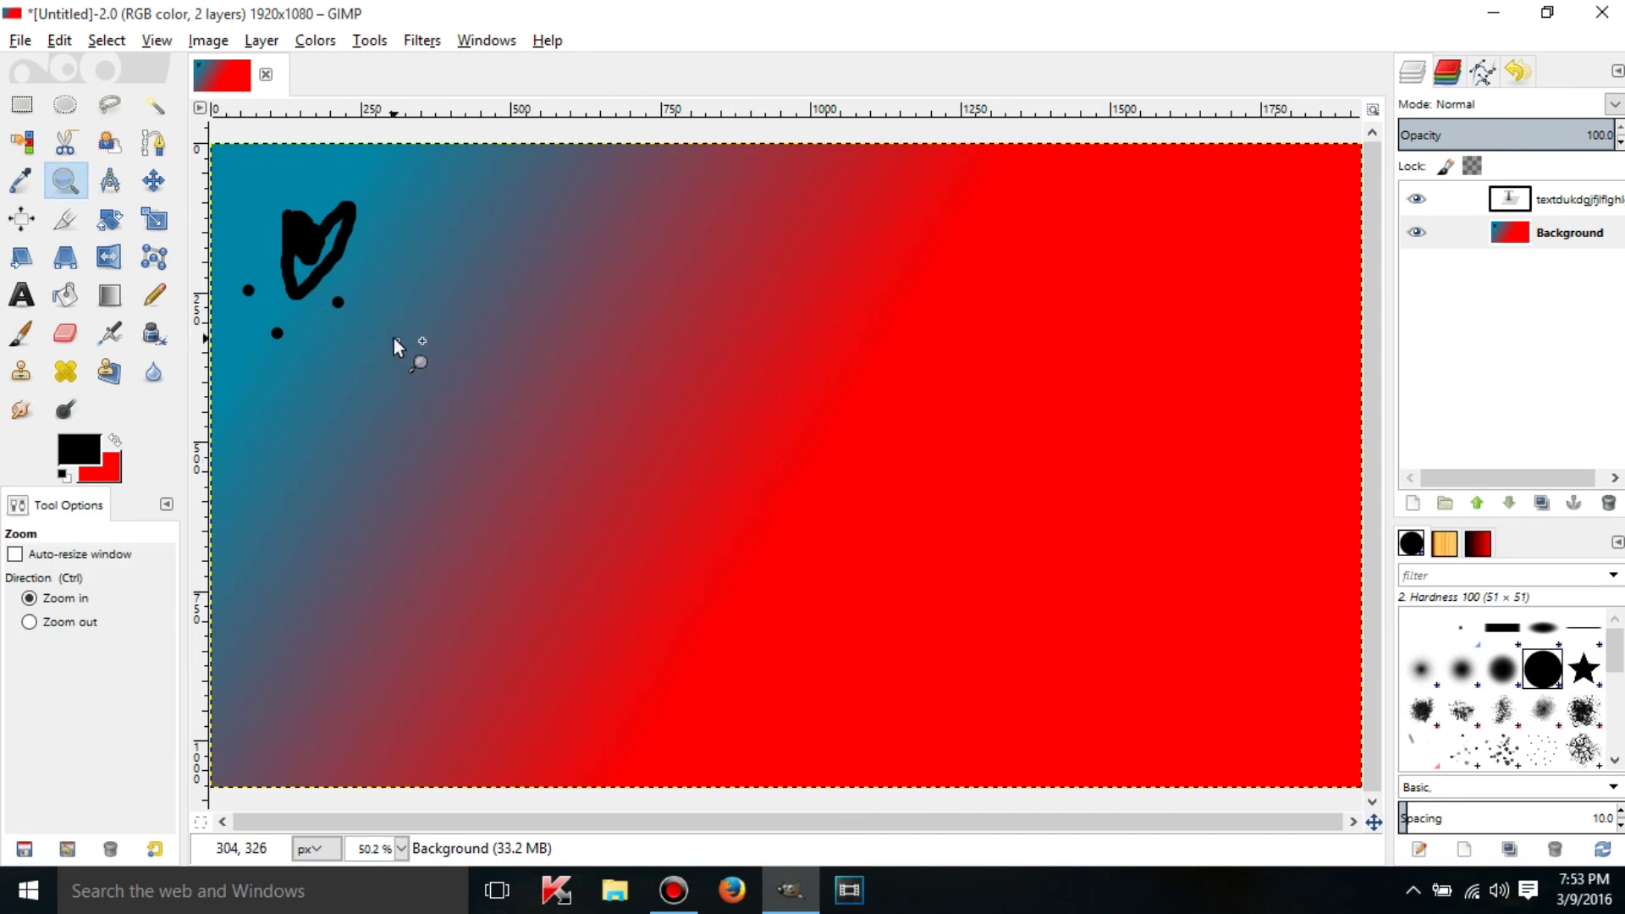
left_click_drag(399, 338, 214, 185)
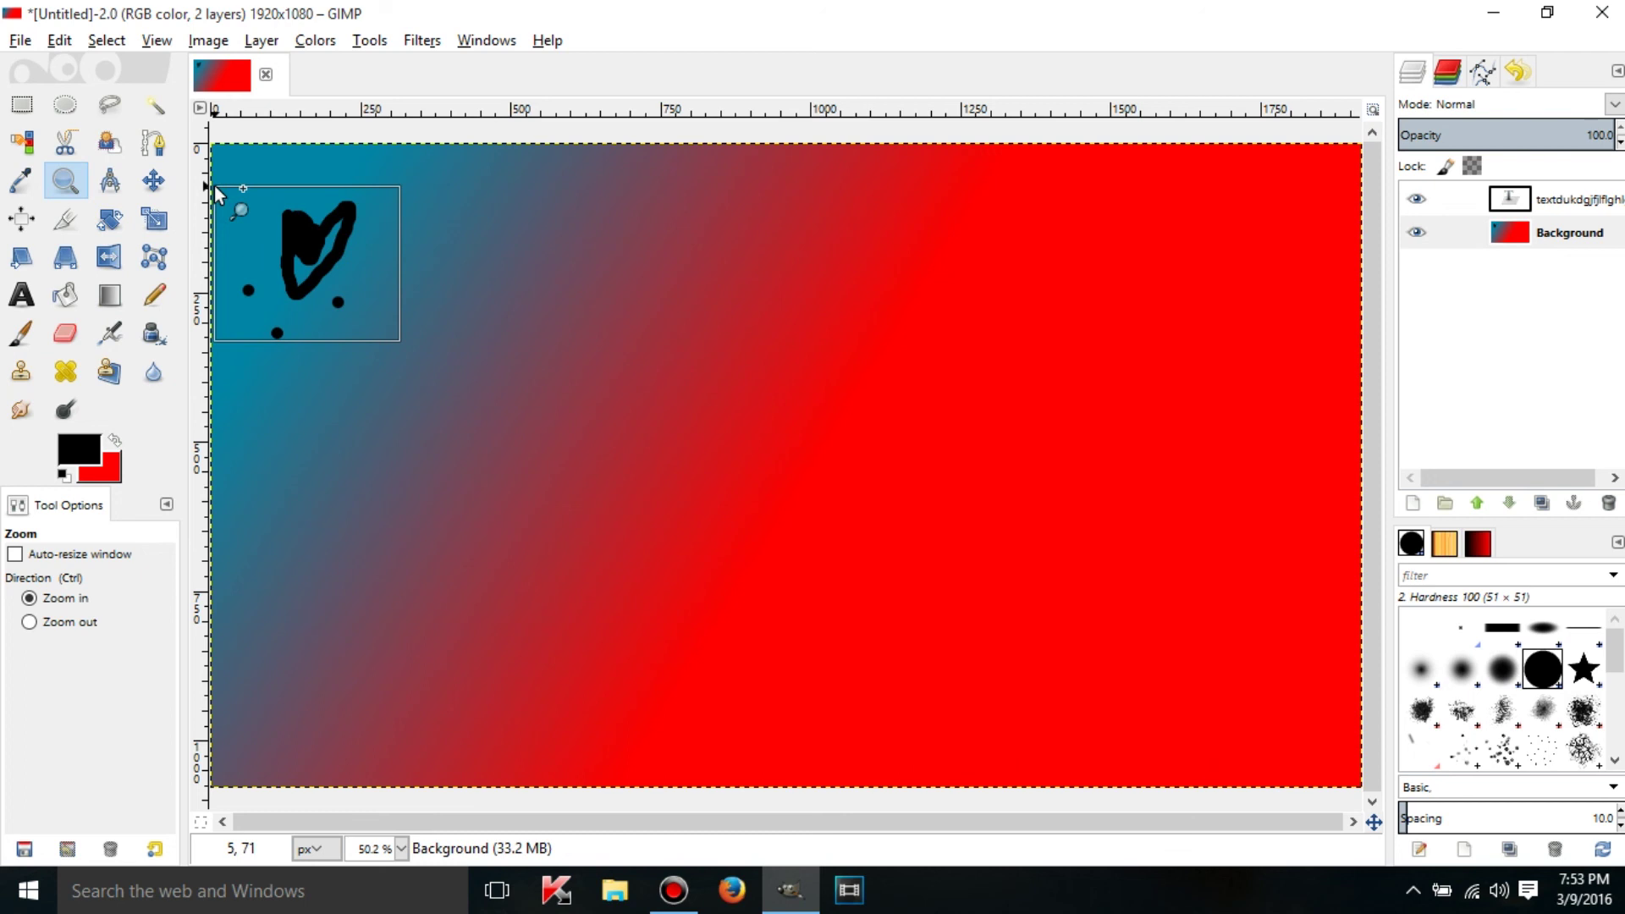
left_click_drag(215, 185, 215, 186)
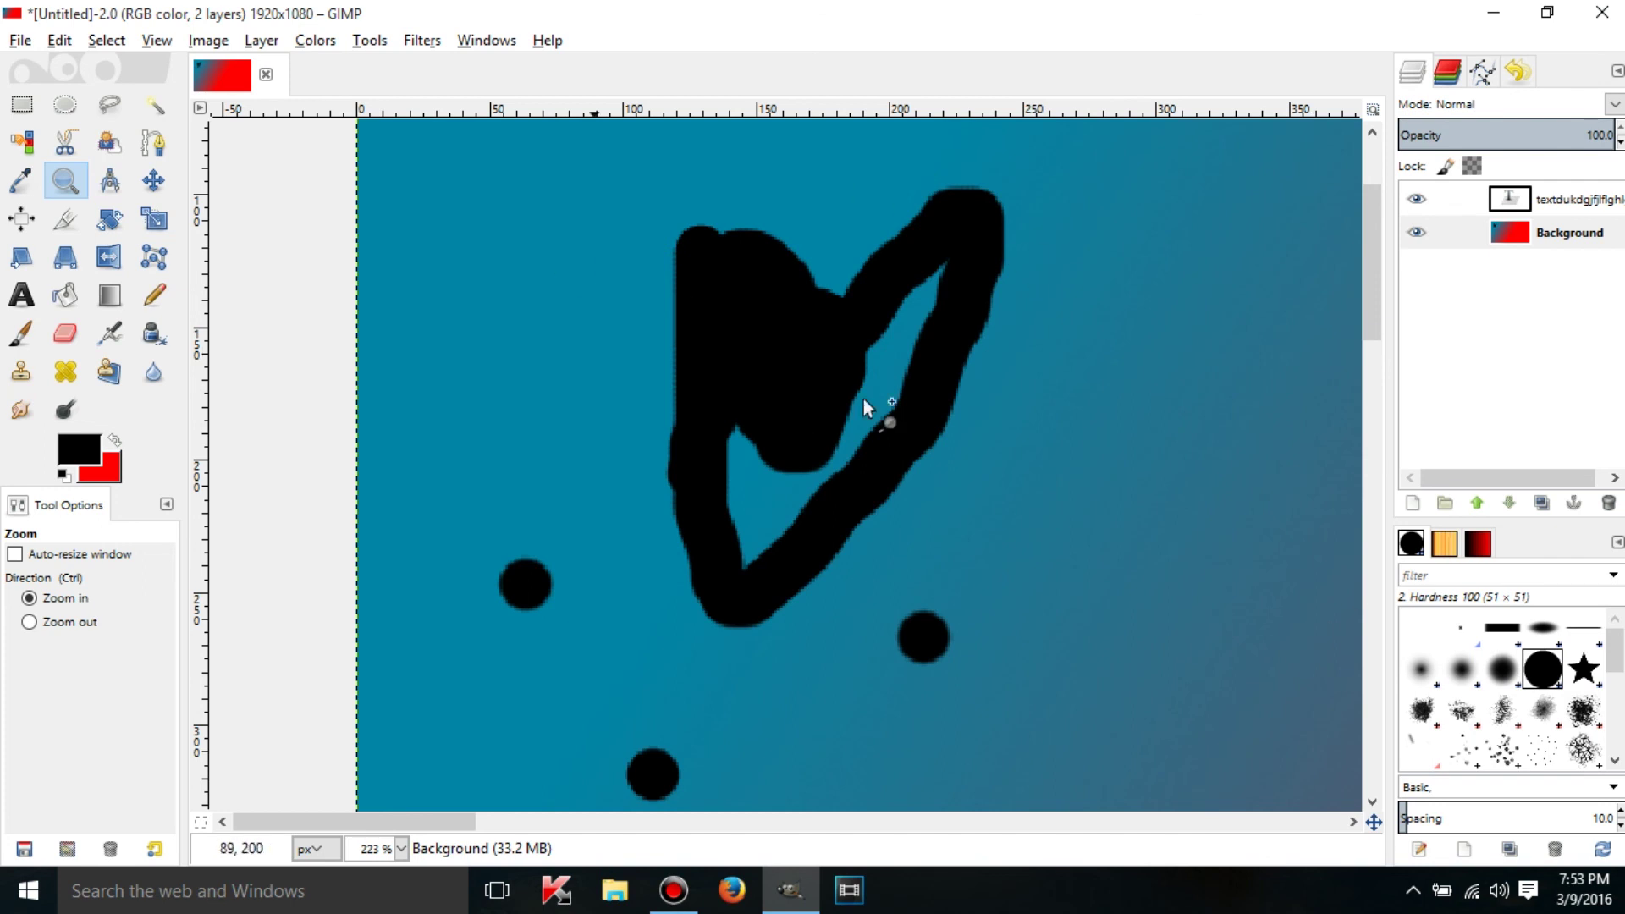
scroll(891, 373, "down", 10)
scroll(890, 372, "up", 8)
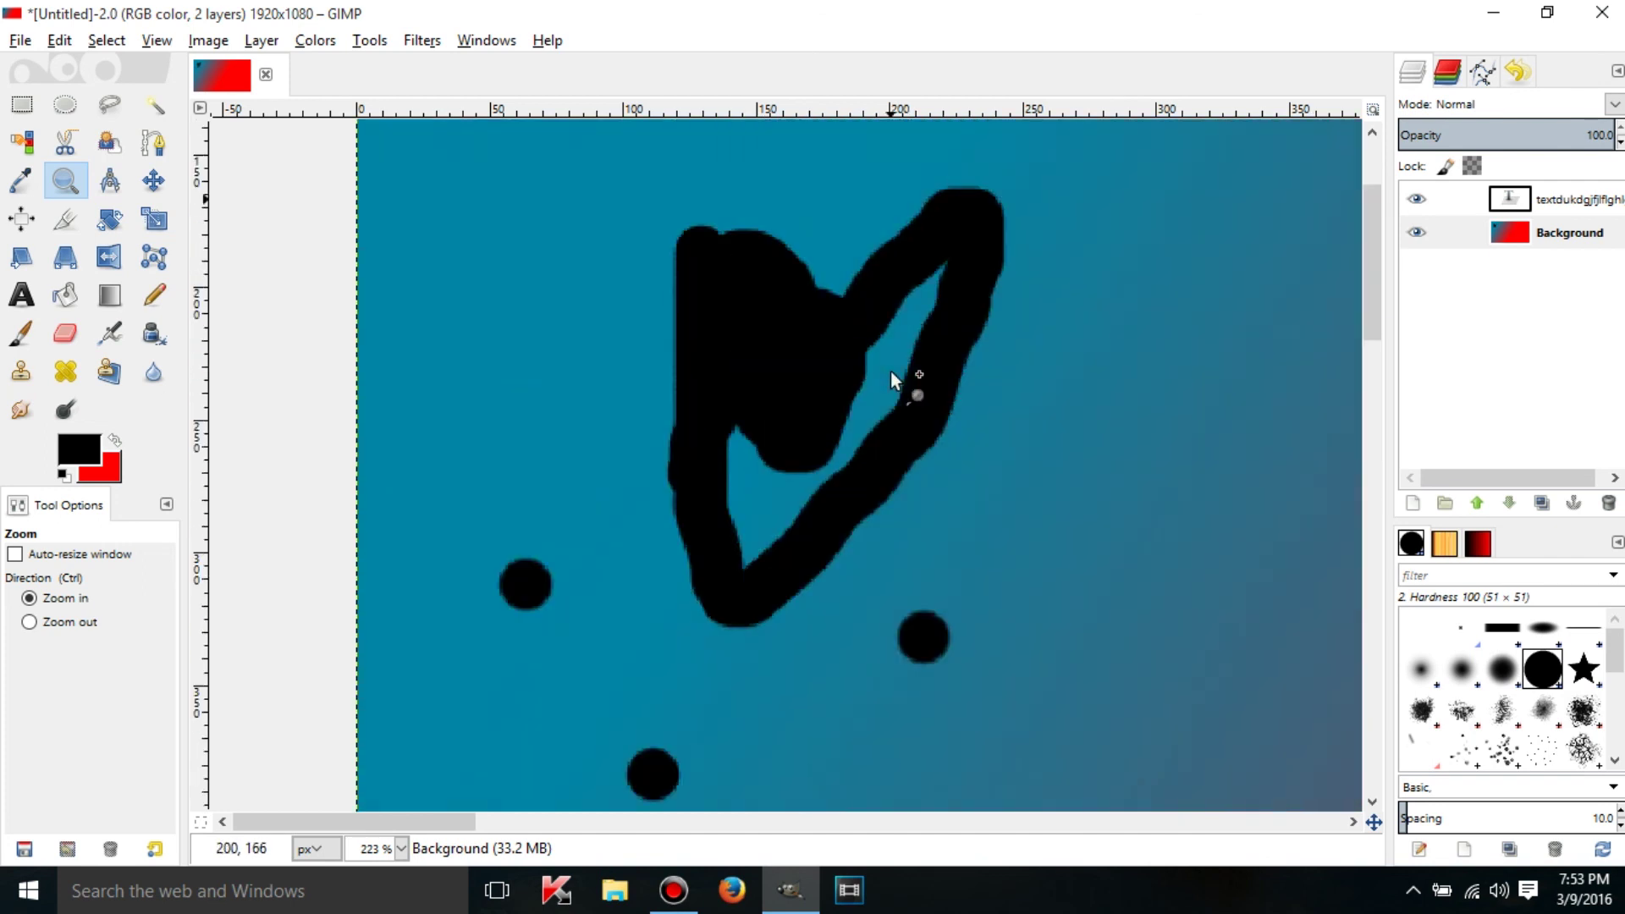
scroll(891, 372, "down", 3)
scroll(892, 369, "right", 8)
scroll(882, 376, "down", 3)
scroll(892, 378, "up", 3)
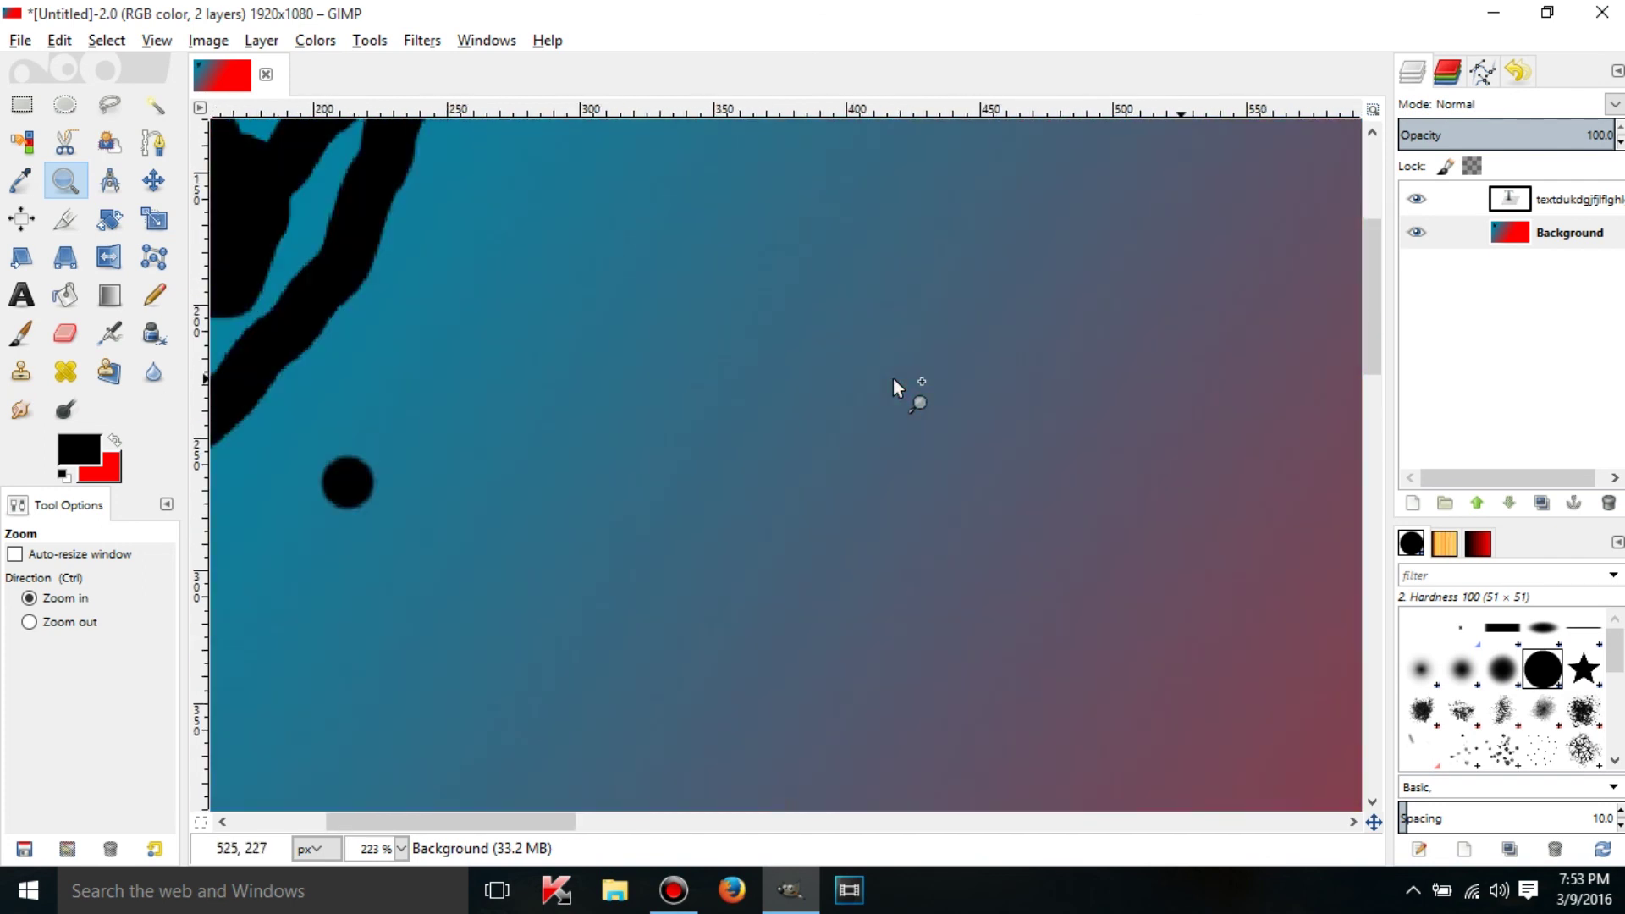
scroll(893, 378, "up", 3)
scroll(872, 378, "left", 3)
scroll(850, 378, "up", 5)
left_click(157, 41)
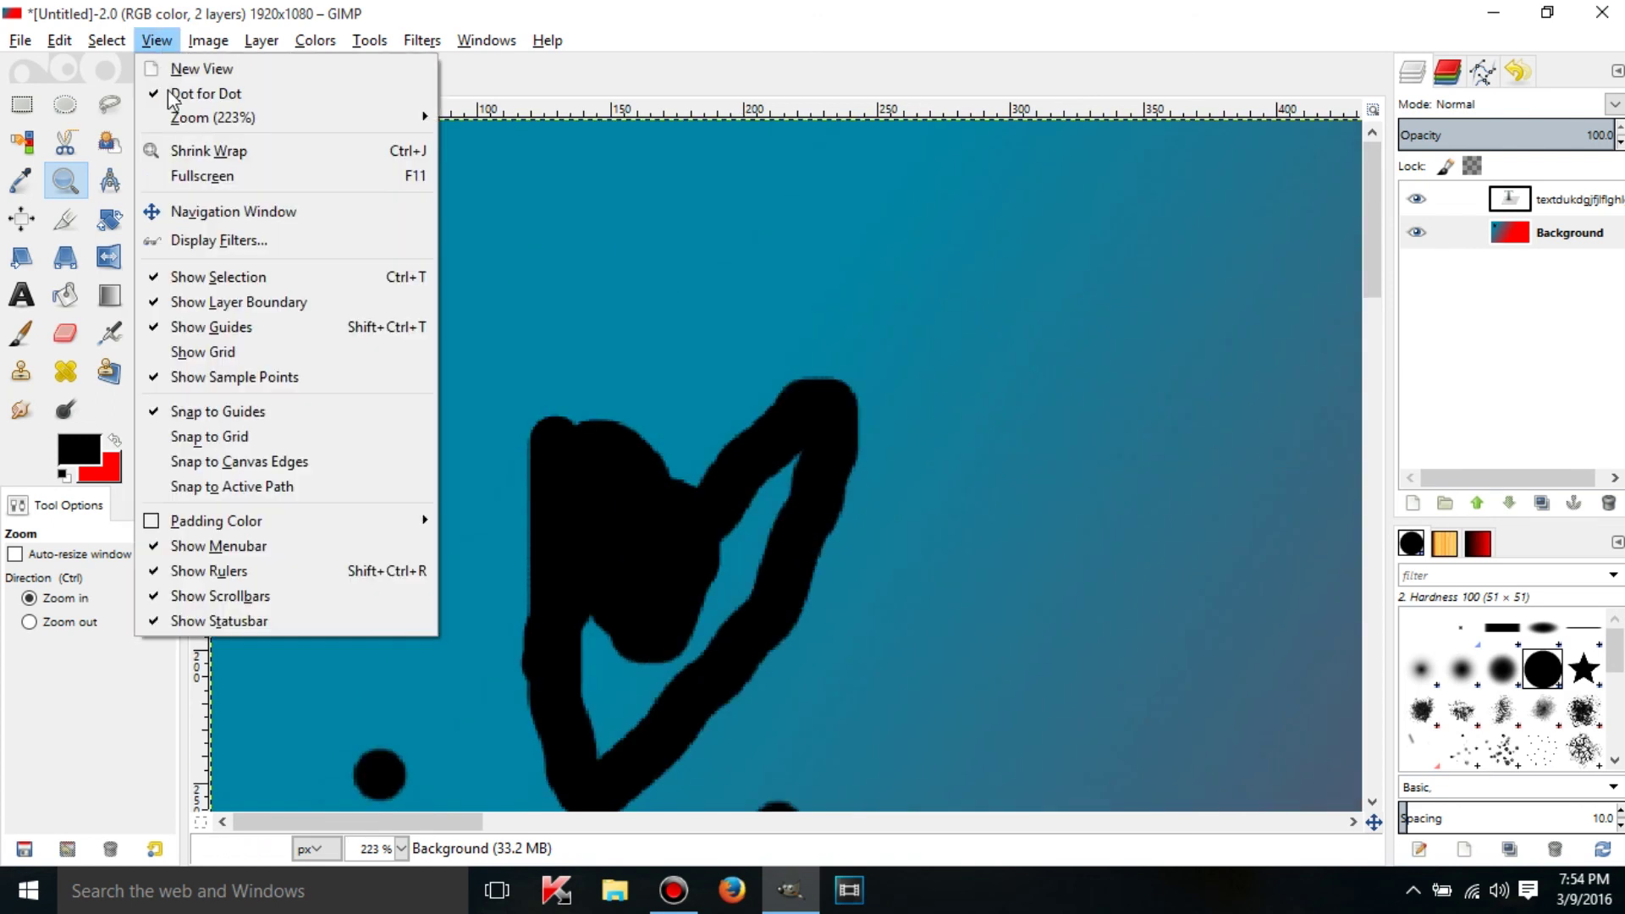
mouse_move(338, 118)
left_click(606, 198)
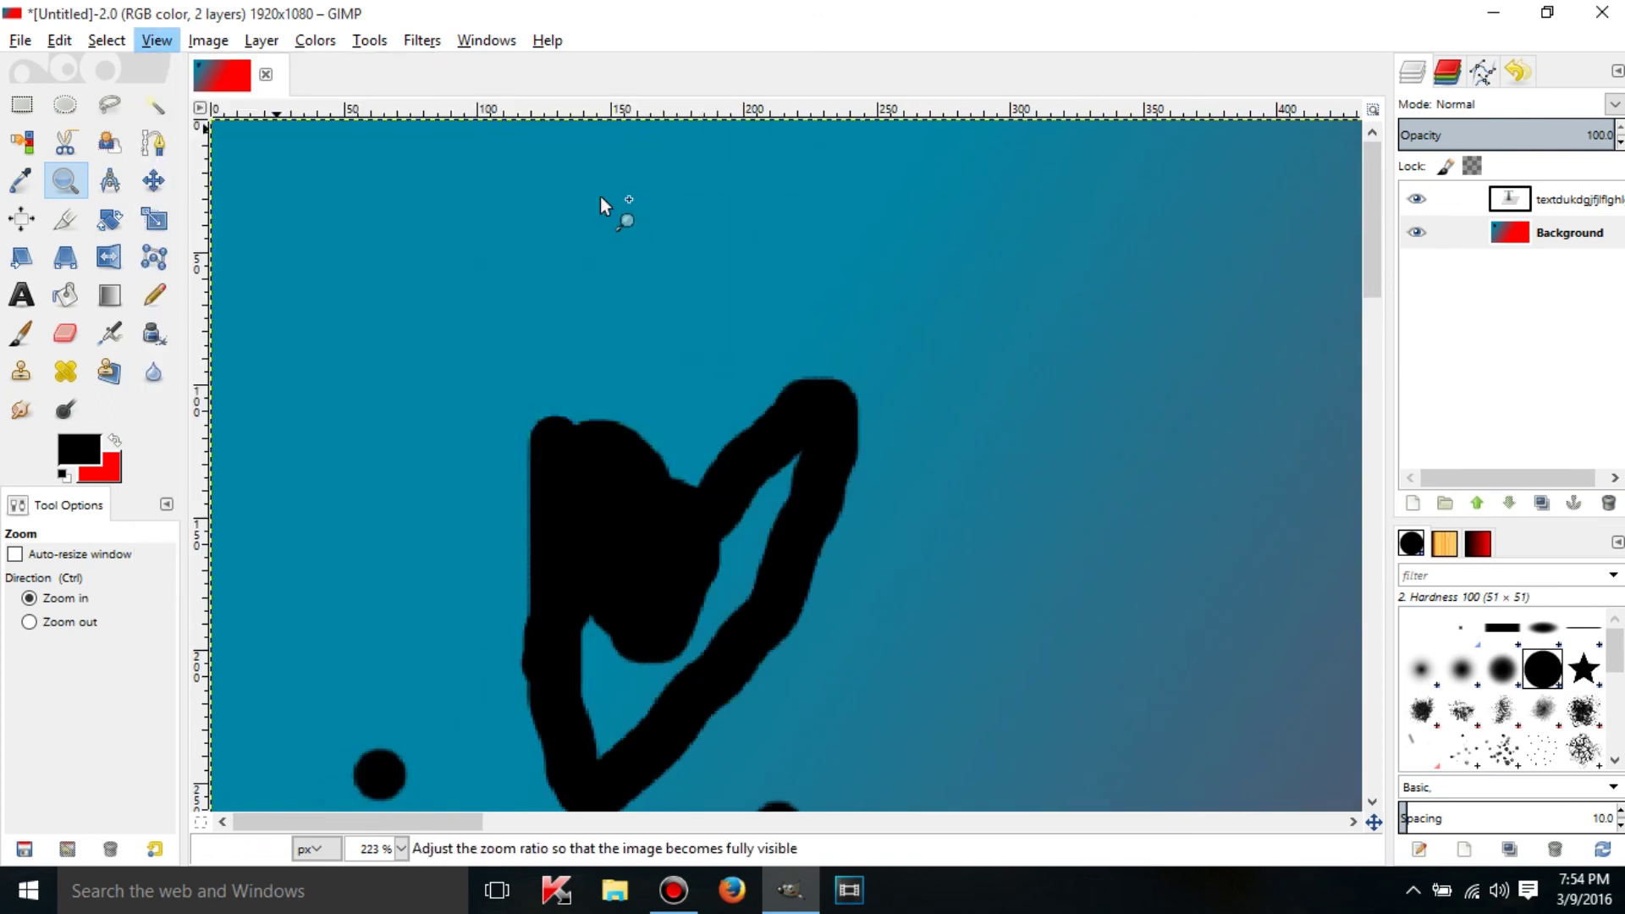